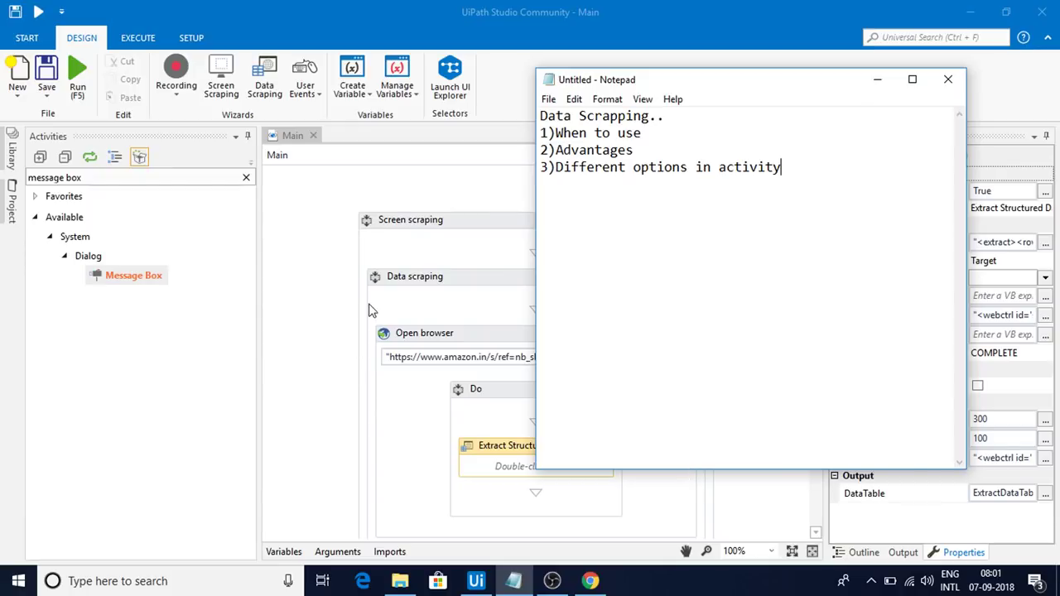
Run the existing Main workflow and dismiss the message box listing the scraped books
click(328, 299)
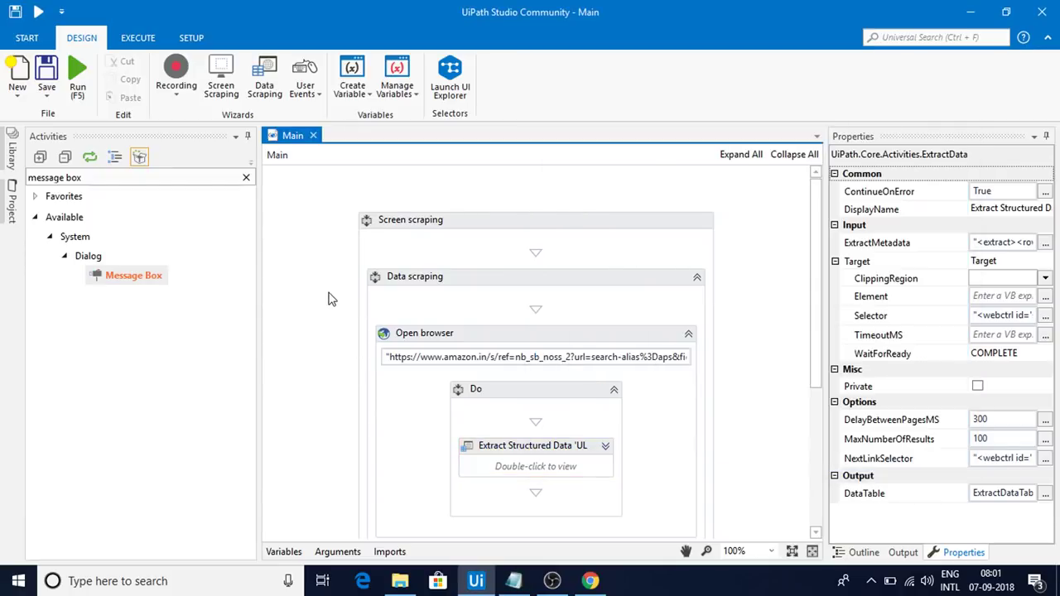
click(72, 91)
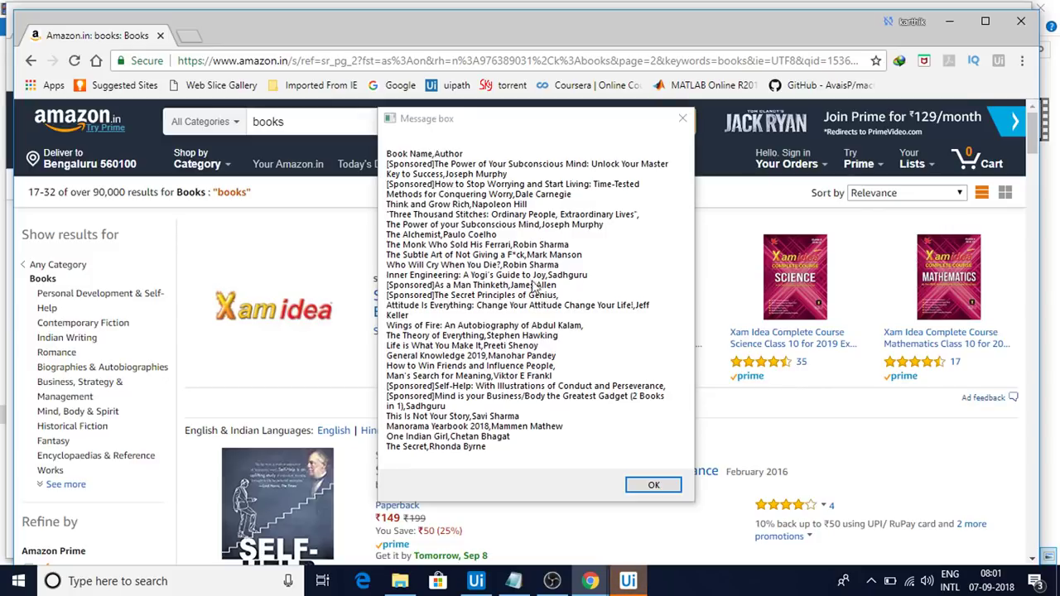
click(652, 485)
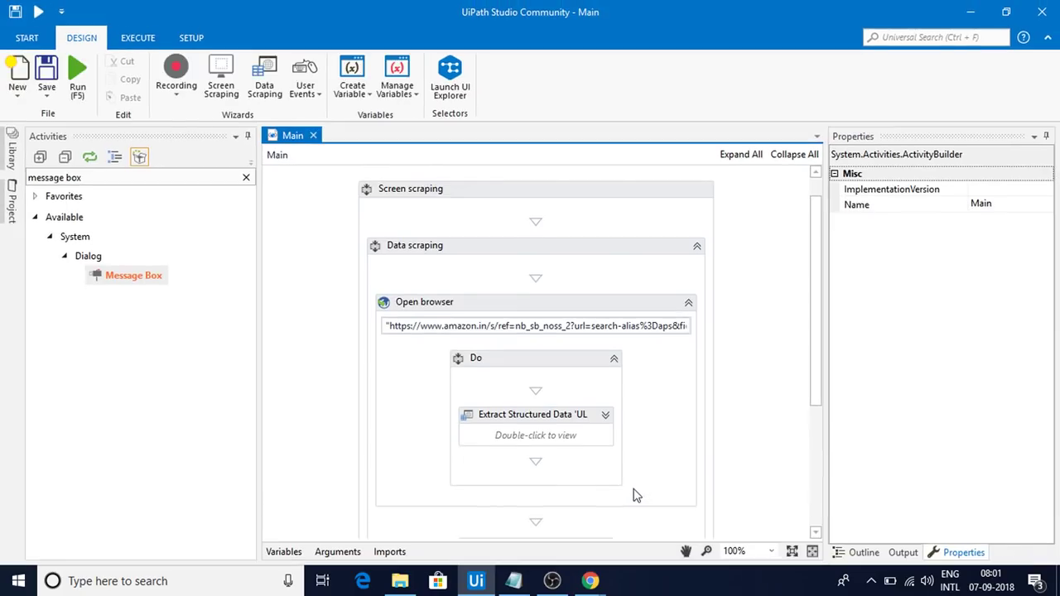
Examine the Amazon book results in one of the open browser windows, and close that window
mouse_move(590, 581)
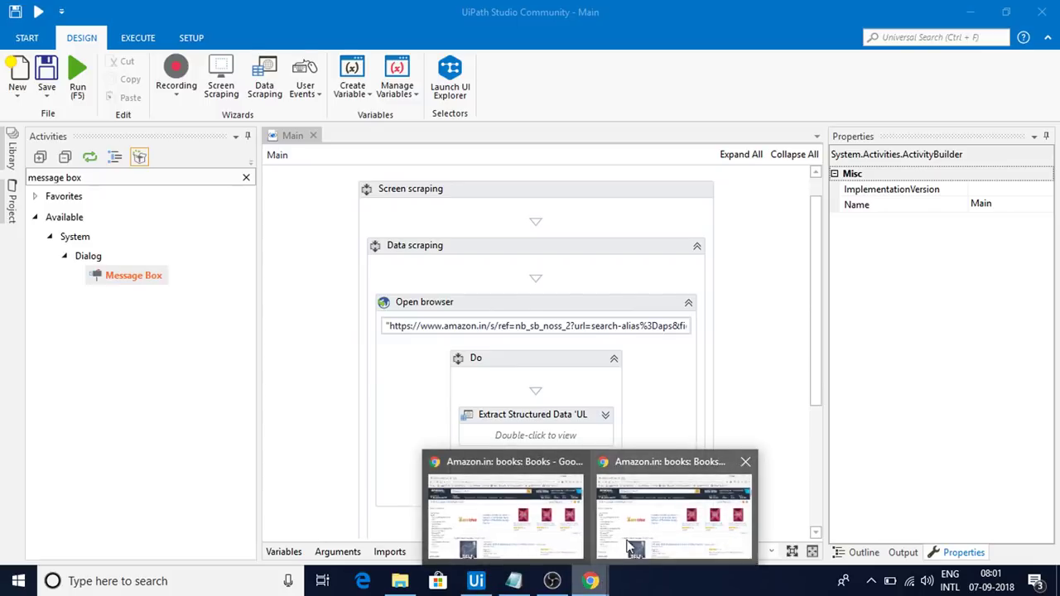
click(645, 548)
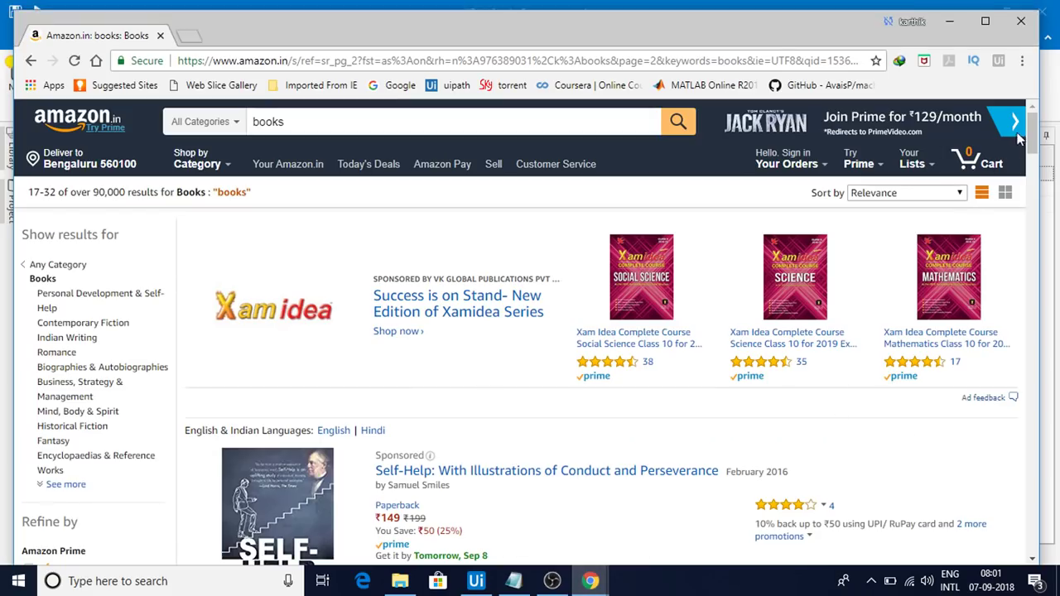
drag(1032, 140, 1034, 246)
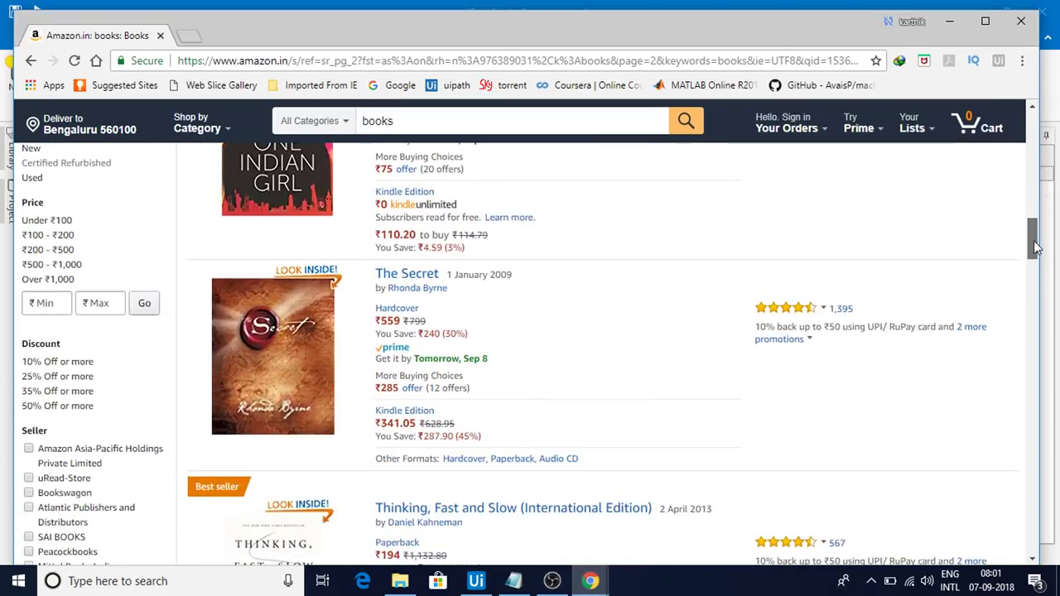
click(1035, 28)
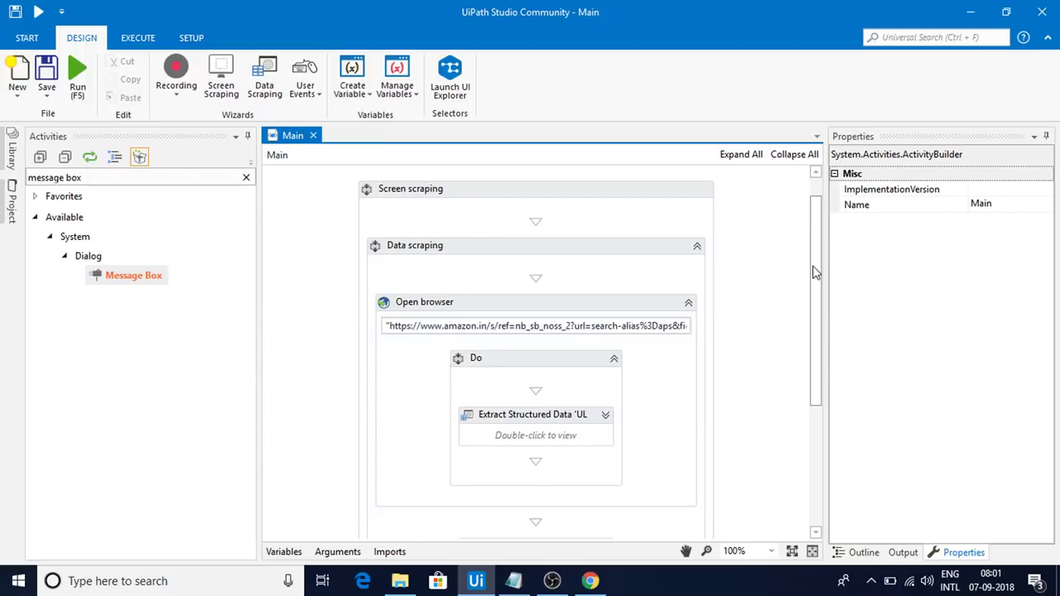
Create a new sequence diagram named DataScrapping in the current project
click(17, 91)
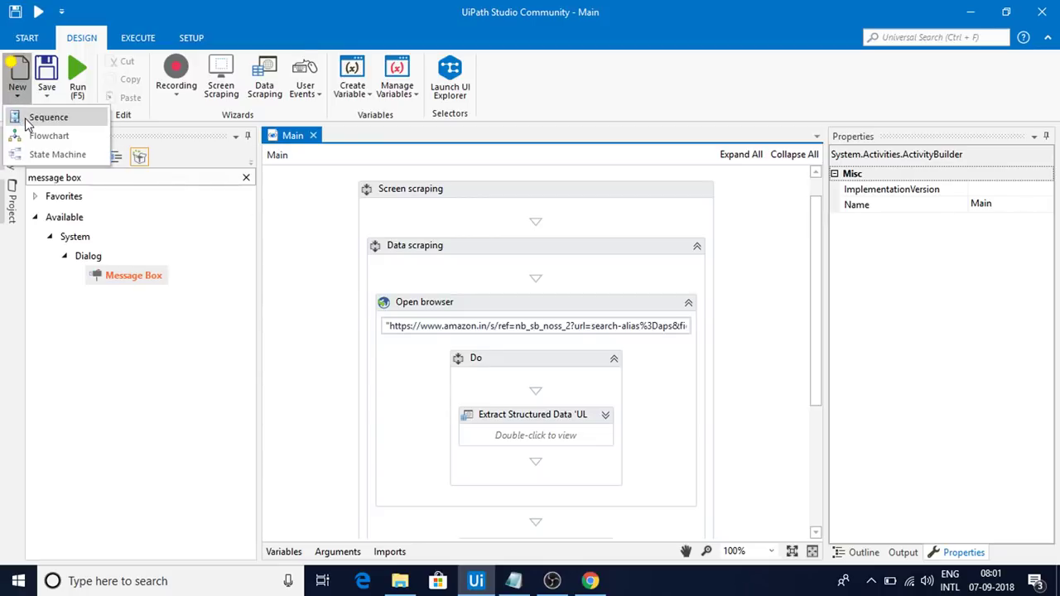
click(24, 122)
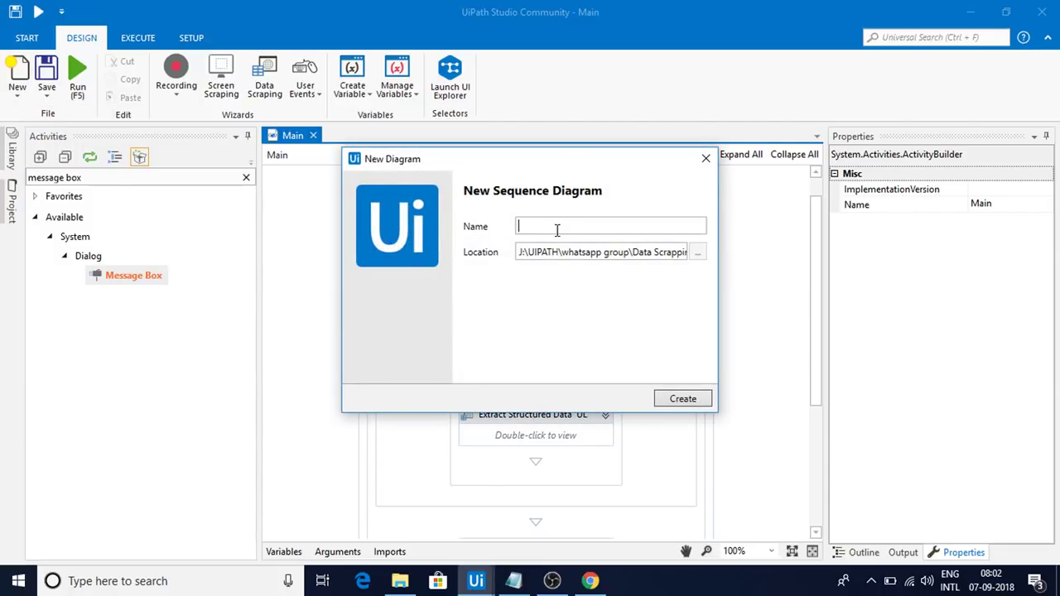
text(DataScrapping)
key(Return)
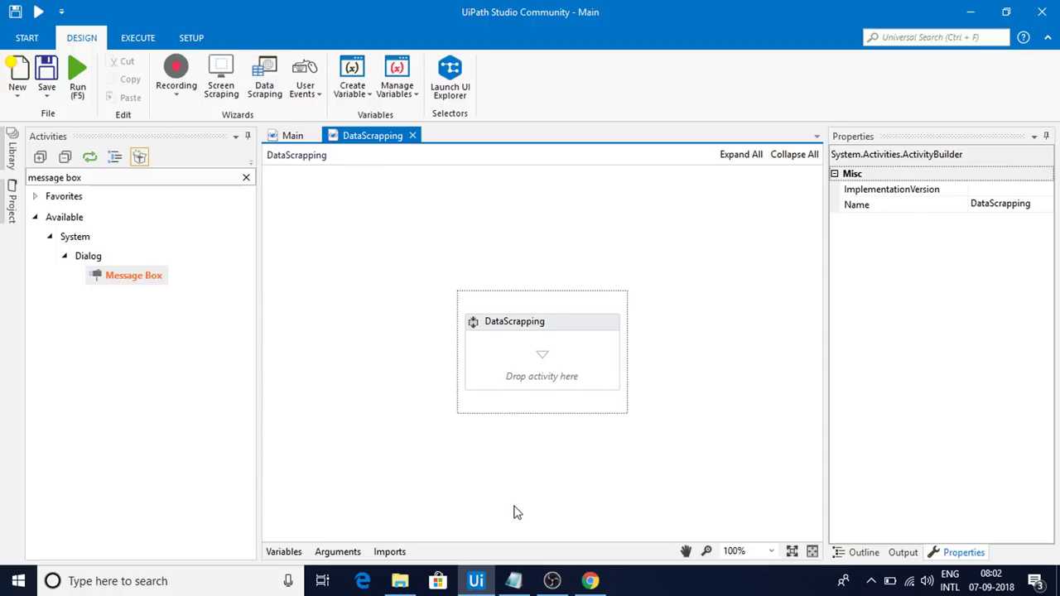
Switch to Chrome to examine the repeating layout of the Amazon book results, and return to UiPath Studio
click(598, 584)
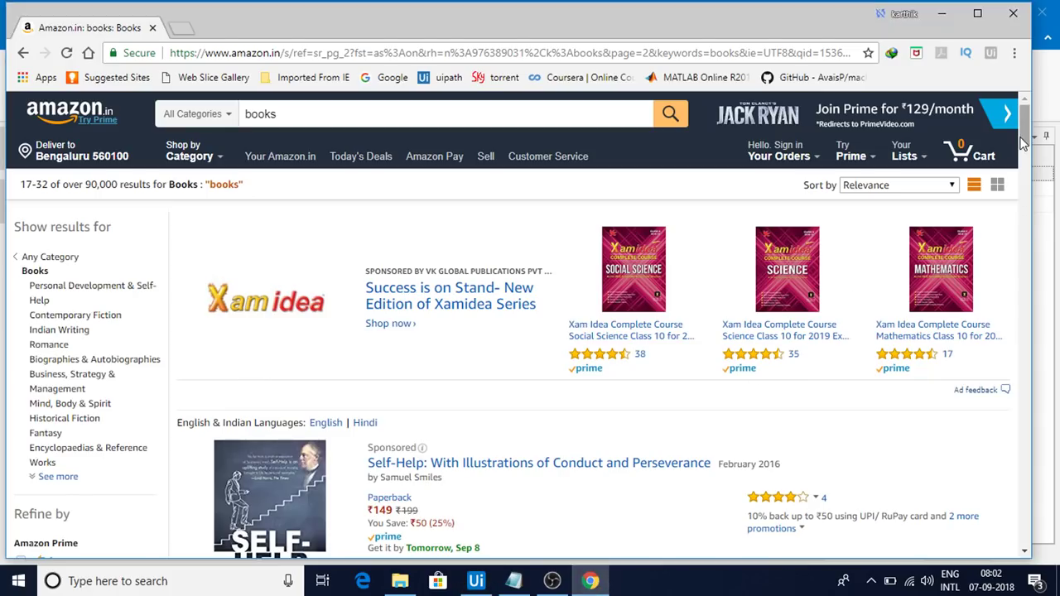
drag(1033, 134, 1039, 157)
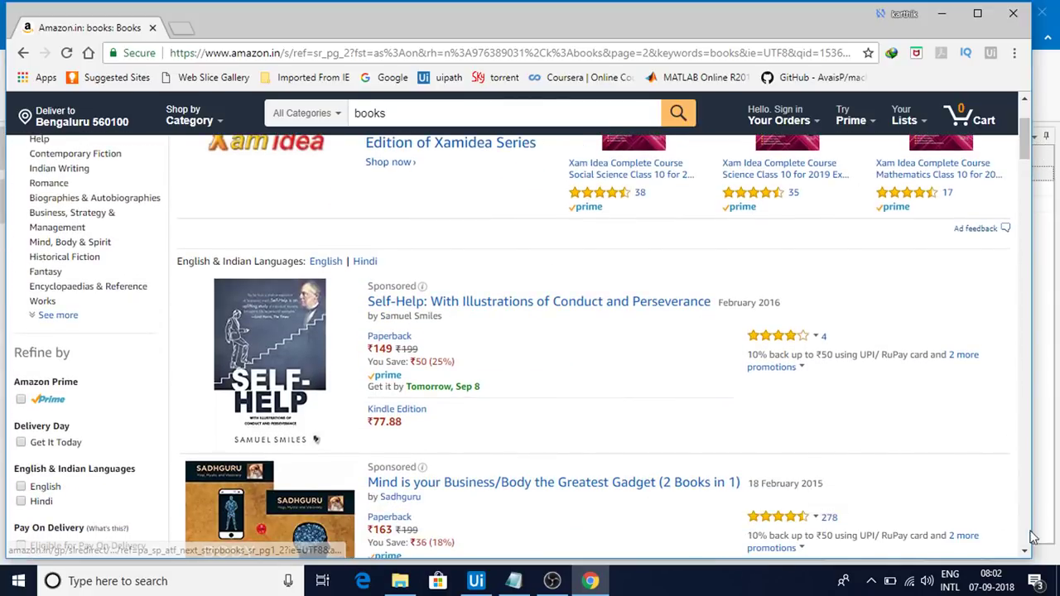
scroll(1025, 553, down, 5)
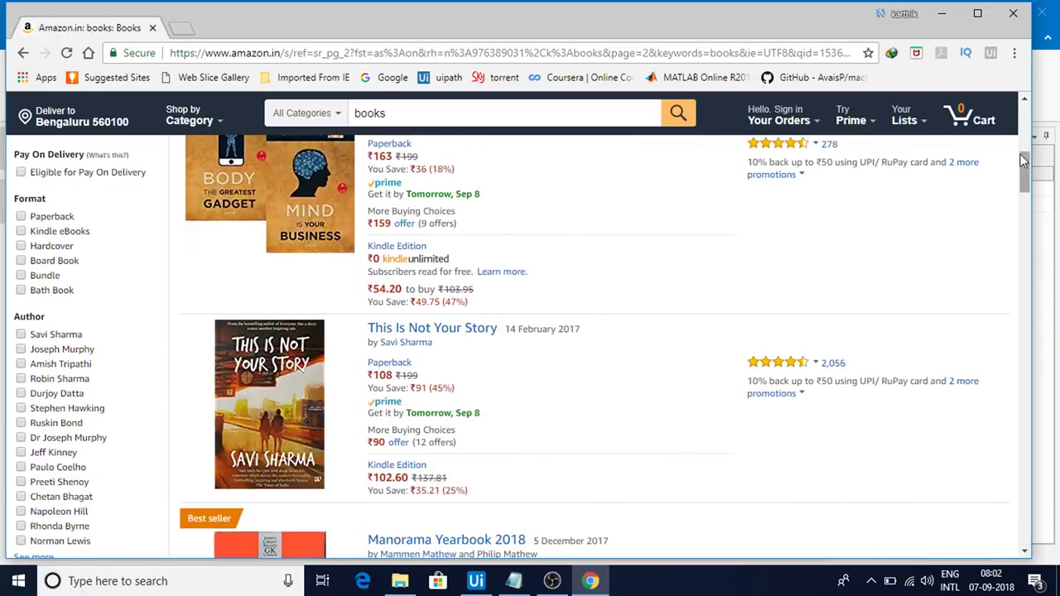
drag(1031, 159, 1029, 125)
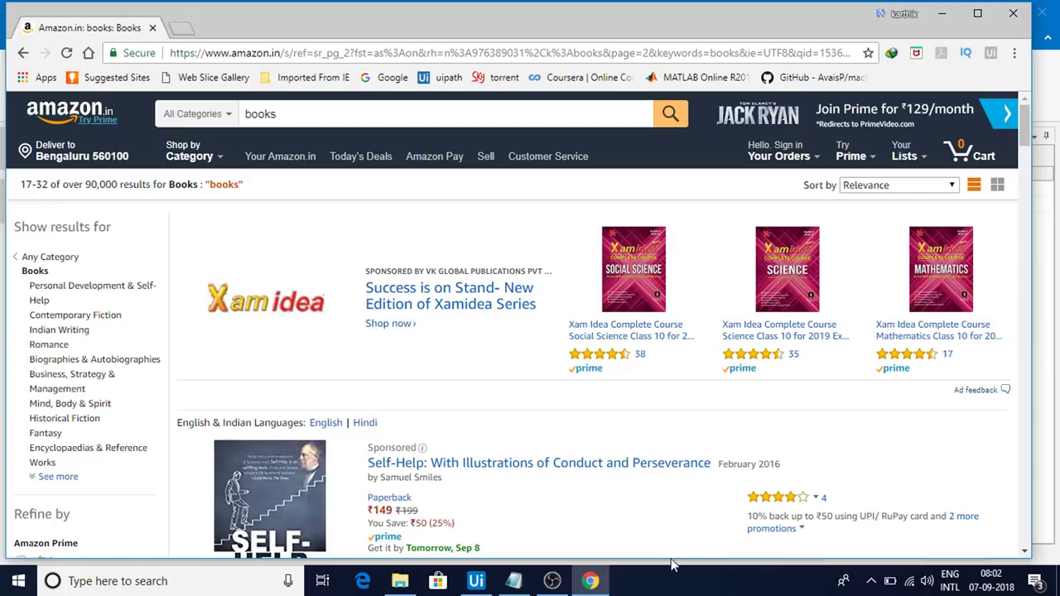
click(477, 581)
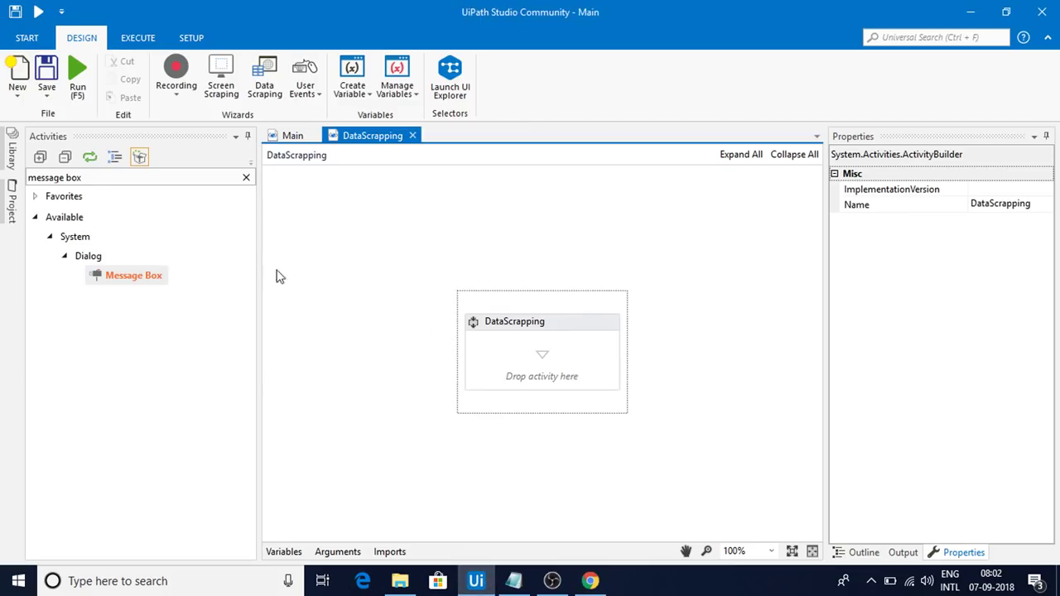
Start the Data Scraping wizard and indicate the titles of the first two listed books as the matching elements
click(265, 77)
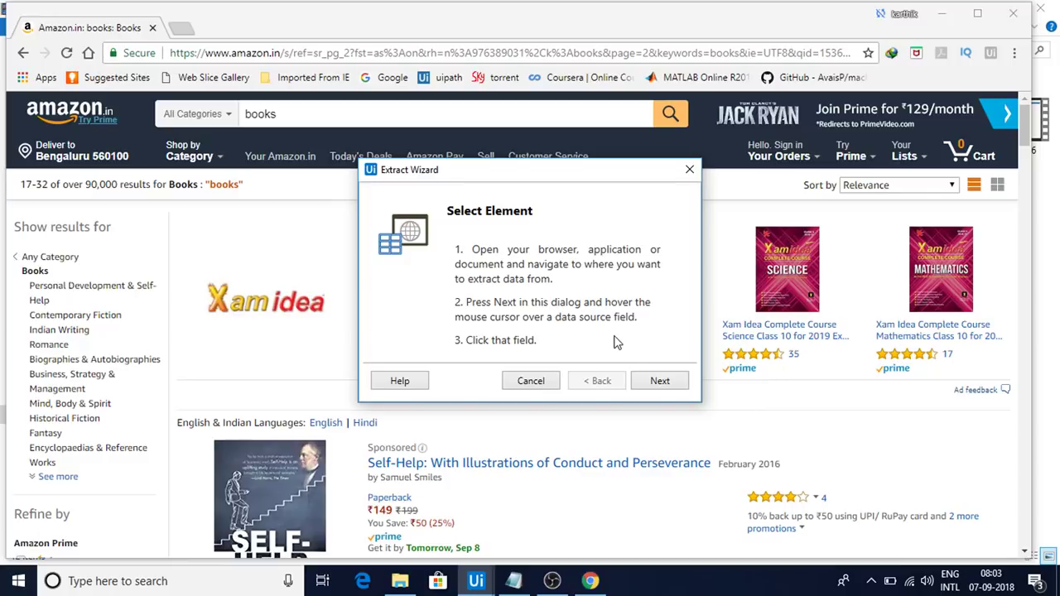
click(658, 381)
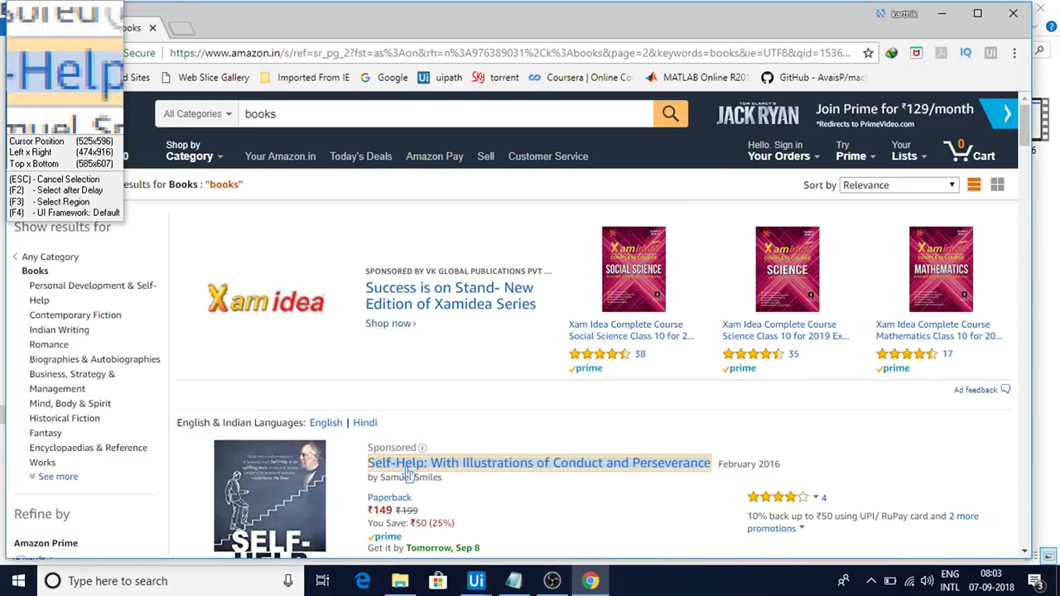
click(406, 472)
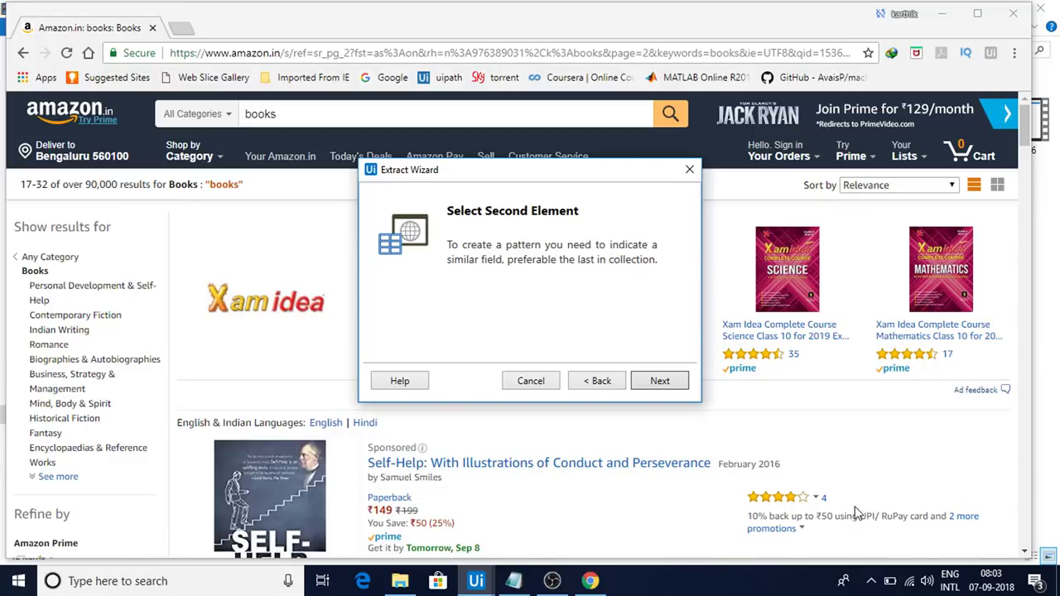
click(676, 384)
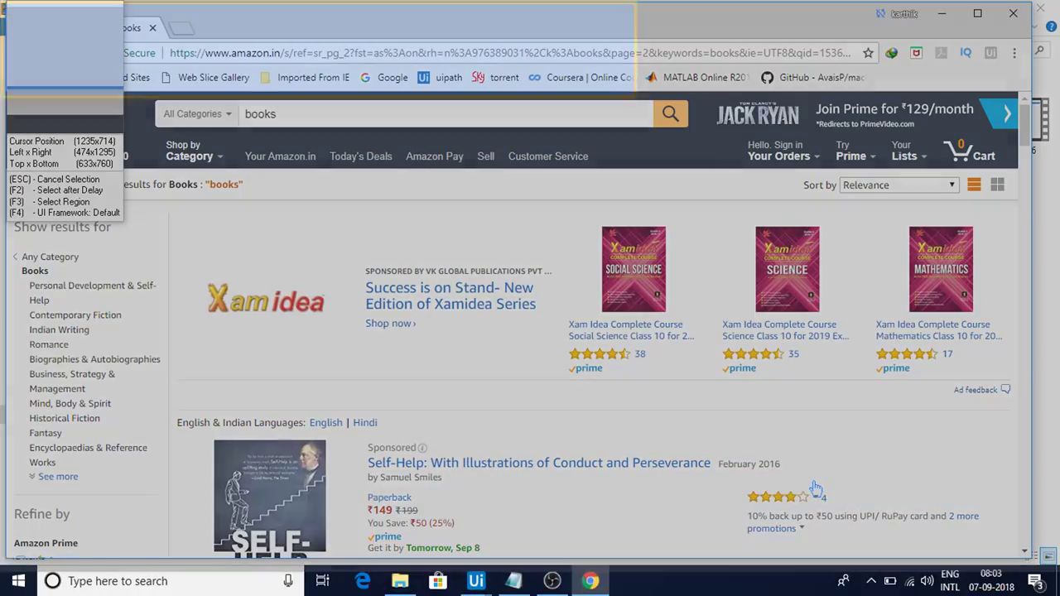
scroll(816, 490, down, 1)
scroll(816, 489, down, 2)
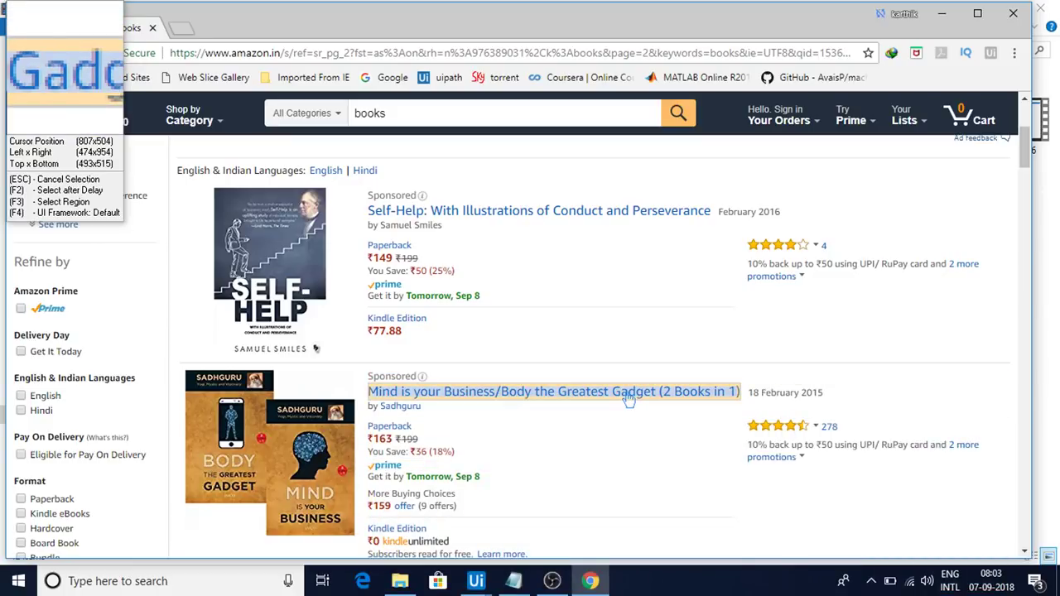
click(630, 399)
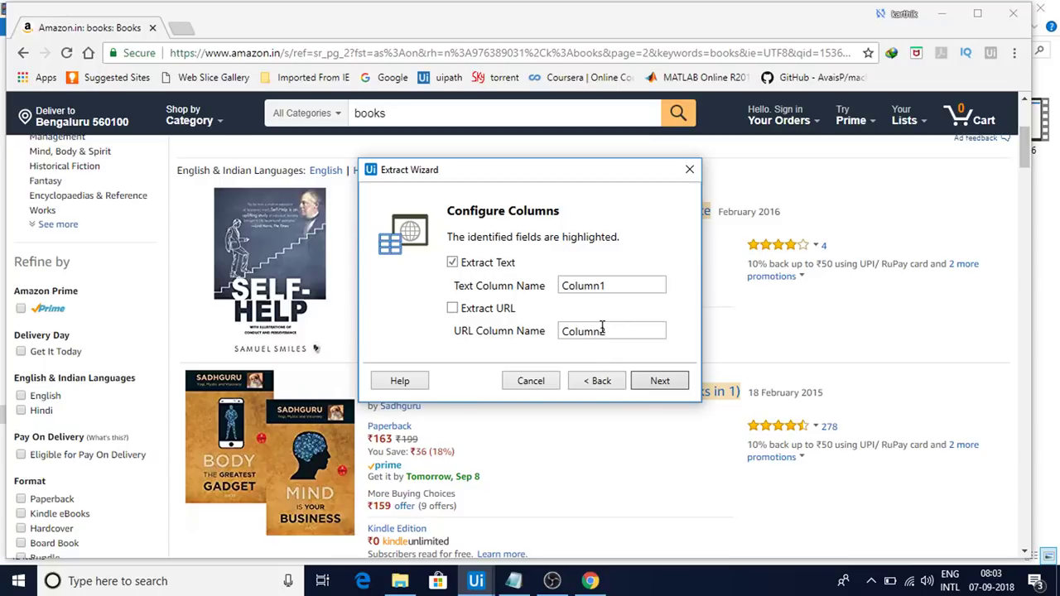
Name the extracted text column BookName
click(616, 288)
key(BackSpace)
key(BackSpace)
key(BackSpace)
key(BackSpace)
key(BackSpace)
key(BackSpace)
key(BackSpace)
text(B)
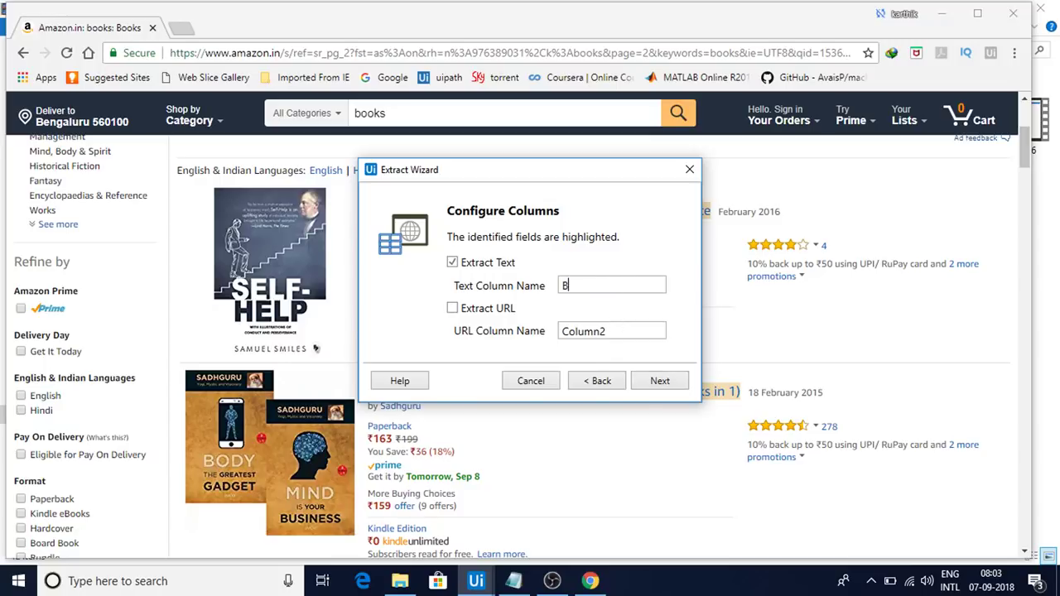
text(ookName)
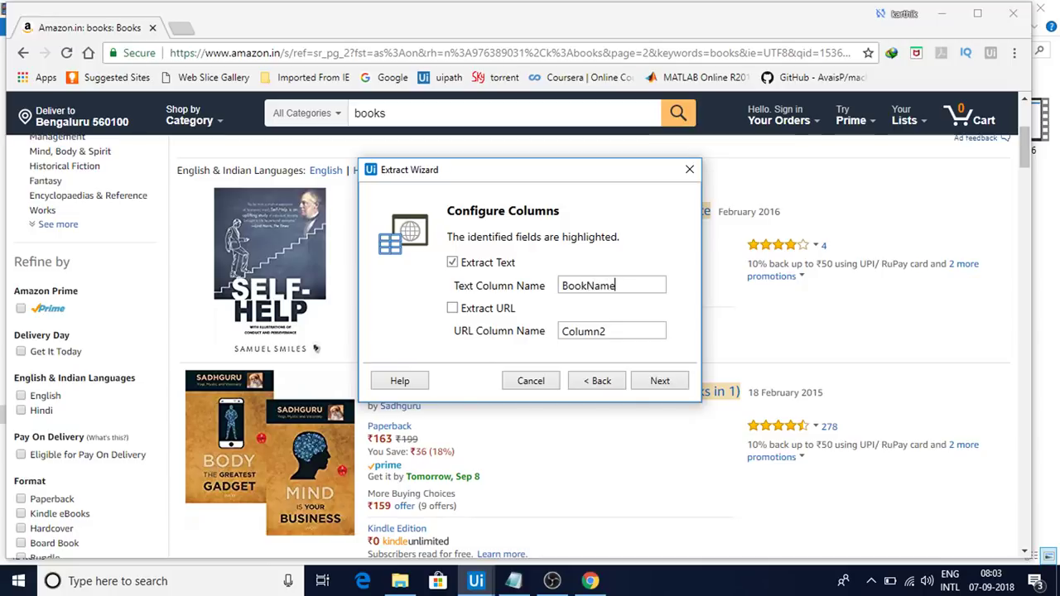
Enable URL extraction with the column name BookUrl and generate the data preview
click(452, 308)
key(BackSpace)
key(BackSpace)
key(BackSpace)
key(BackSpace)
key(BackSpace)
key(BackSpace)
key(BackSpace)
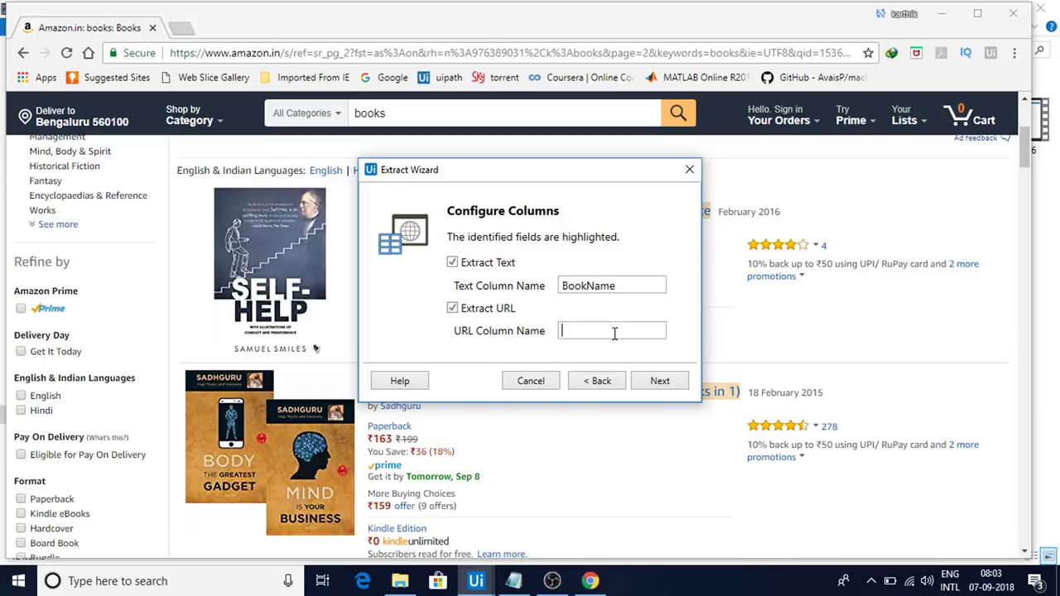
text(BookUrl)
click(653, 383)
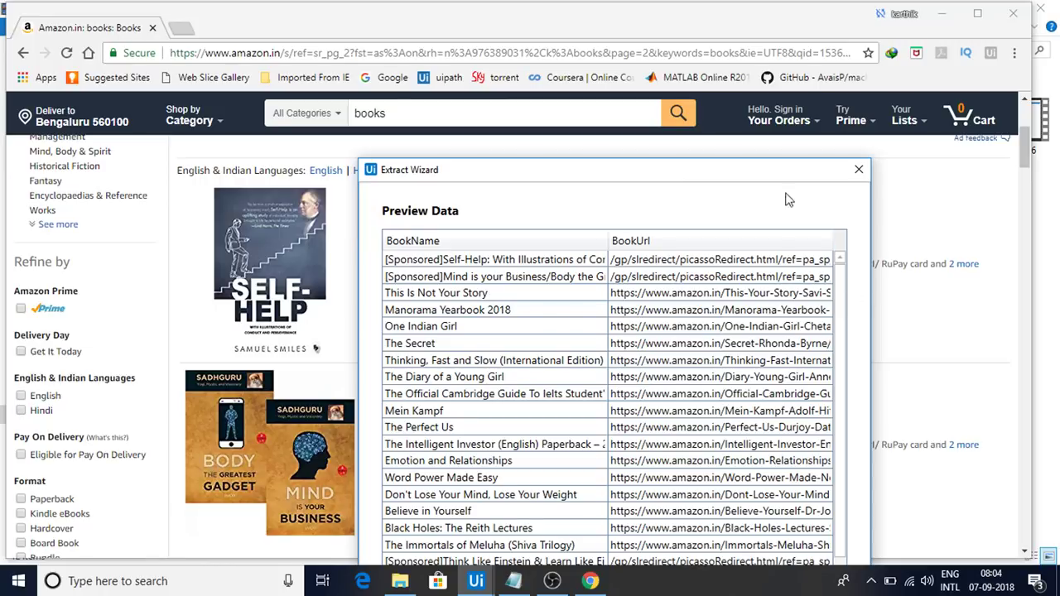
Examine the previewed book data and its XML data definition, and close the definition
drag(782, 168, 693, 32)
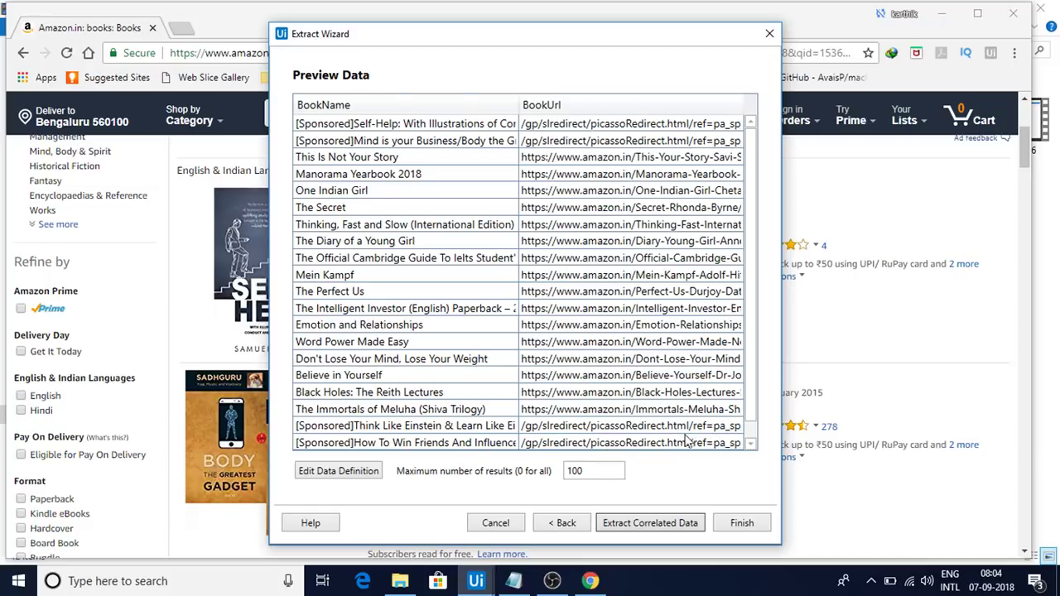
click(370, 472)
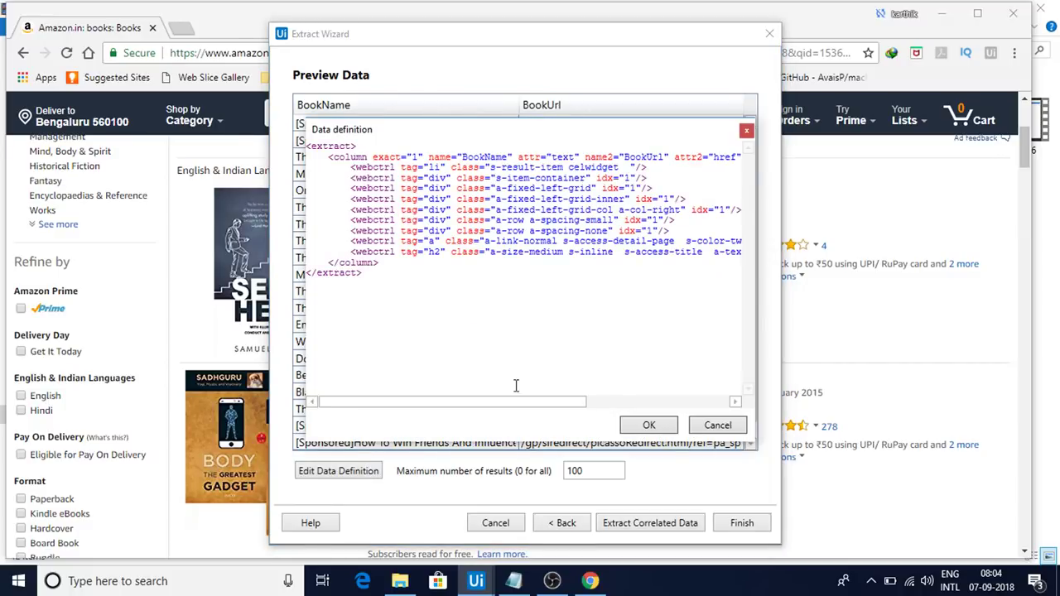
drag(504, 404, 411, 394)
double_click(326, 273)
double_click(331, 146)
click(659, 427)
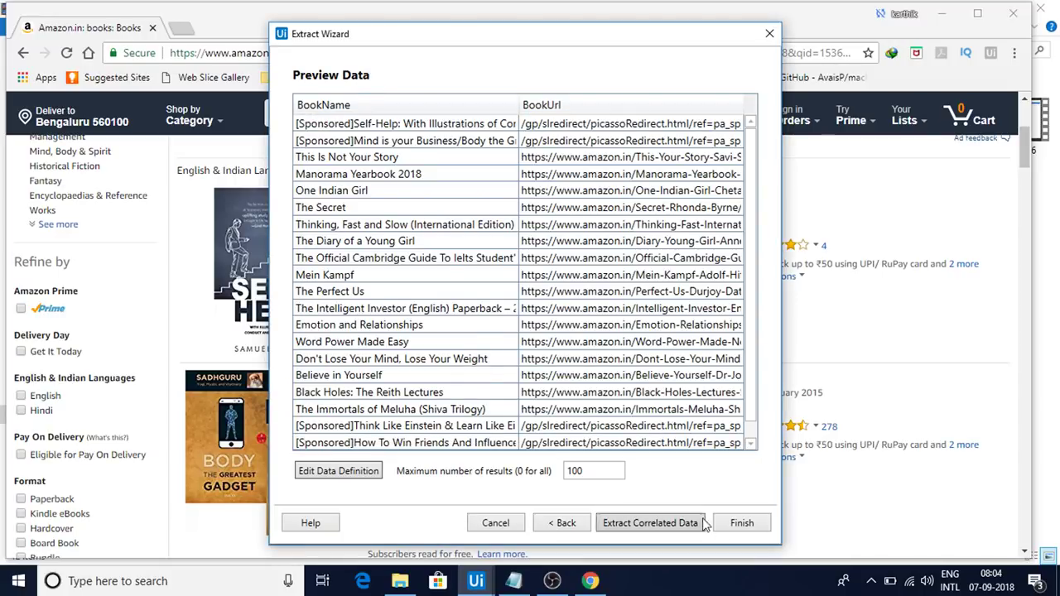
Try to extract correlated data by indicating the author names of the first two listed books as matching elements
click(650, 523)
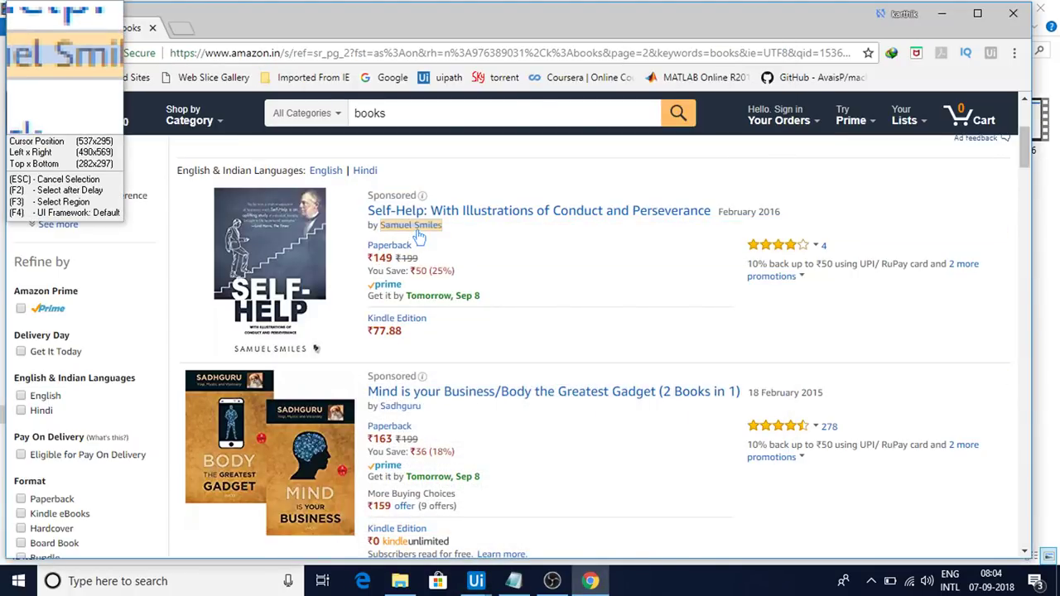
click(419, 235)
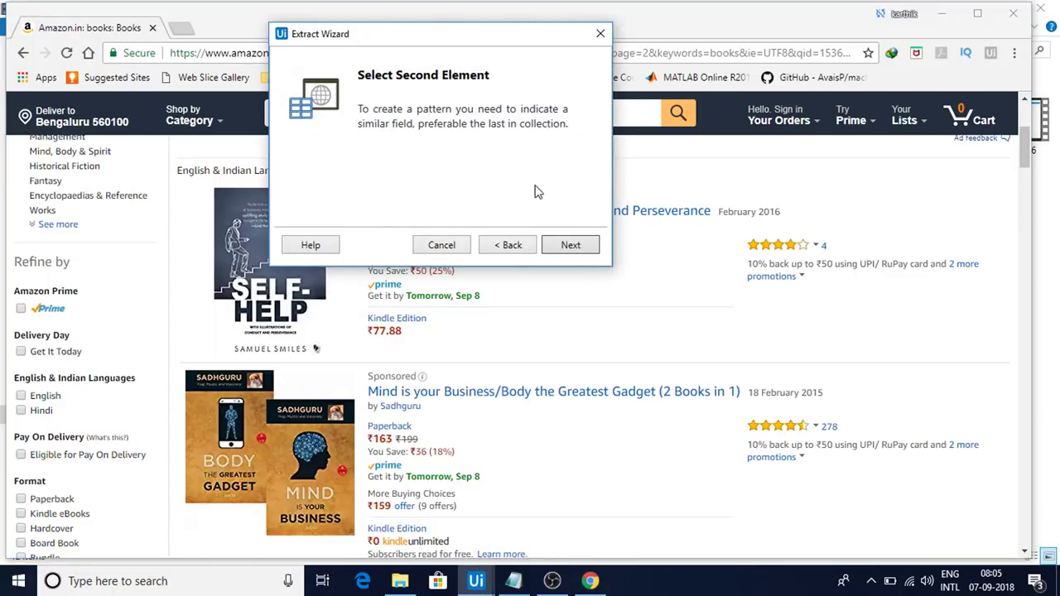
click(579, 250)
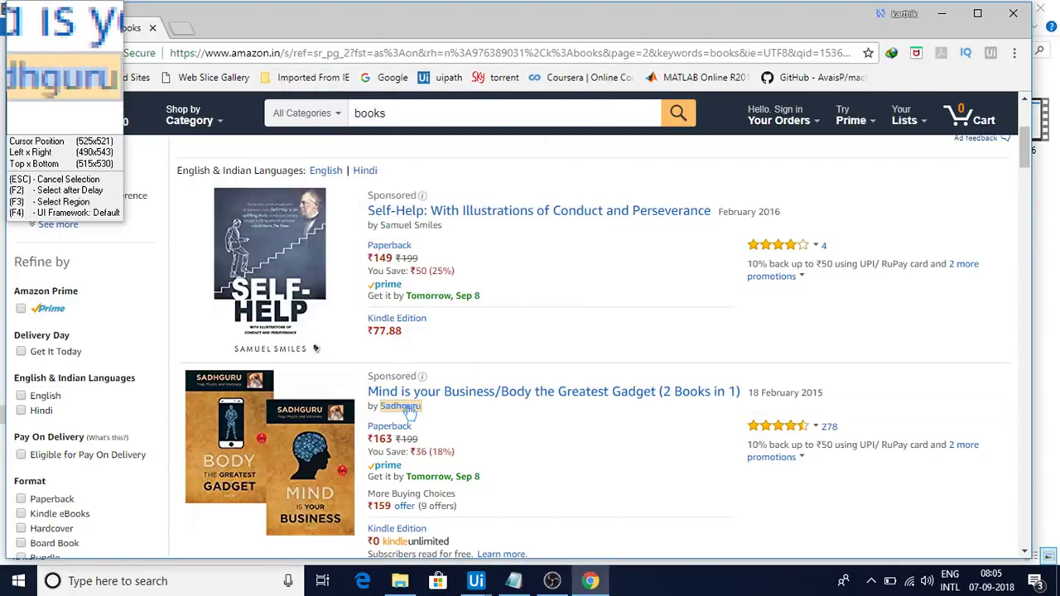
click(408, 410)
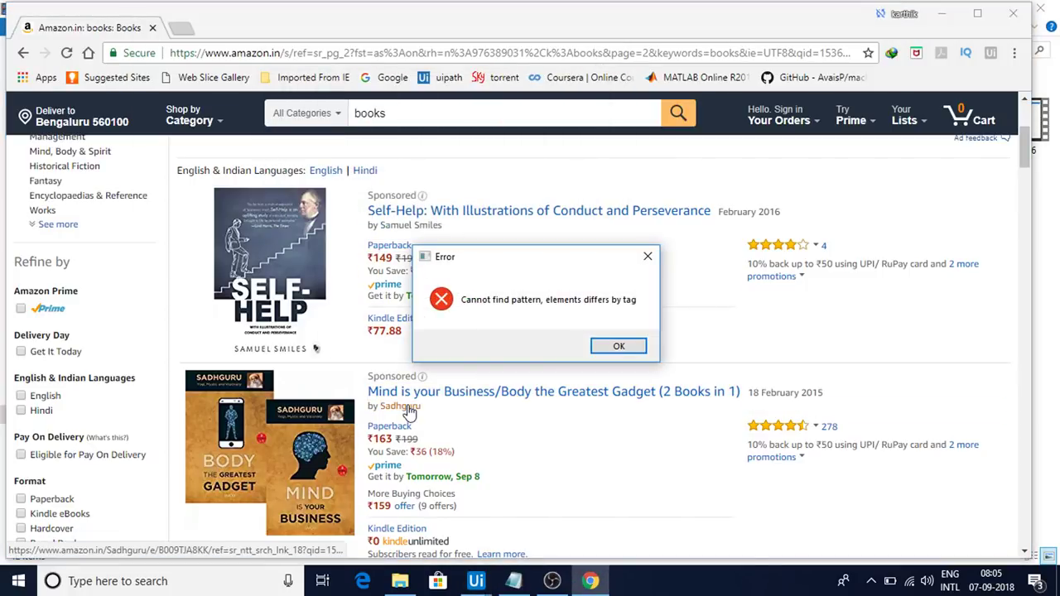
click(616, 347)
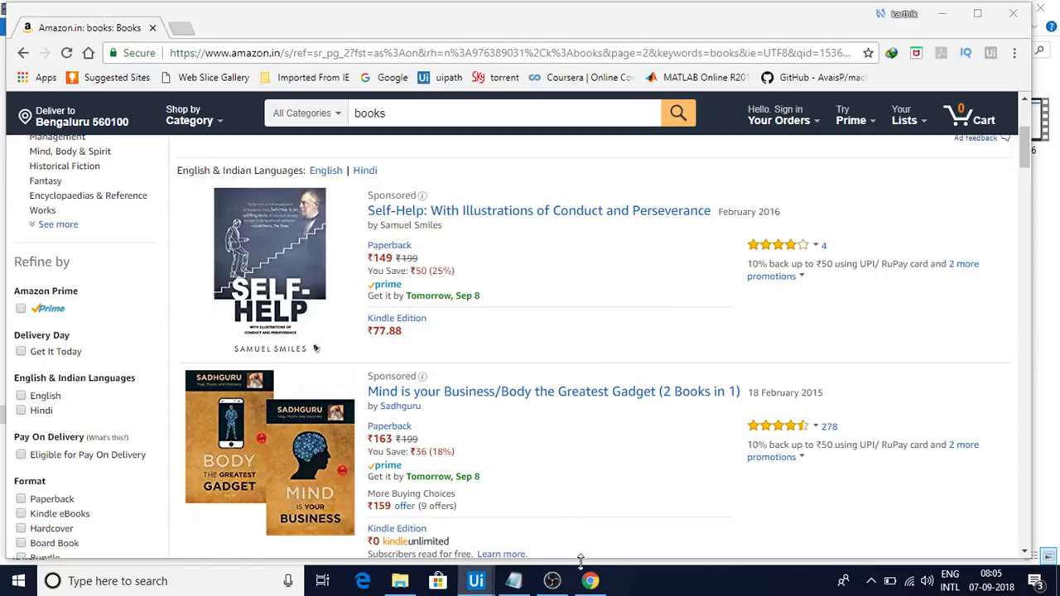
Retry the second element selection by indicating the author name of the first listed book
mouse_move(477, 582)
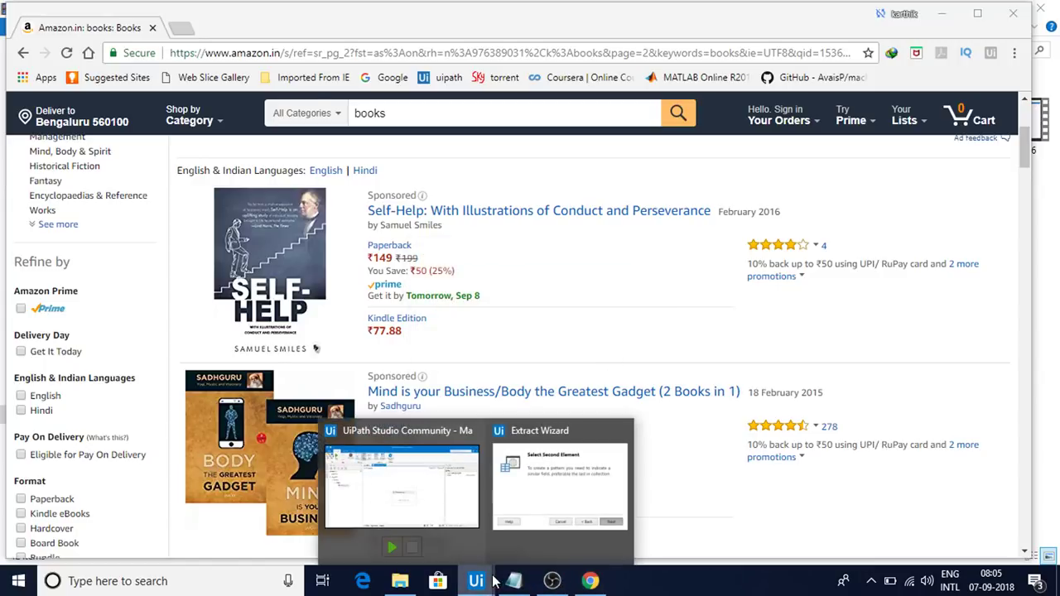
click(552, 519)
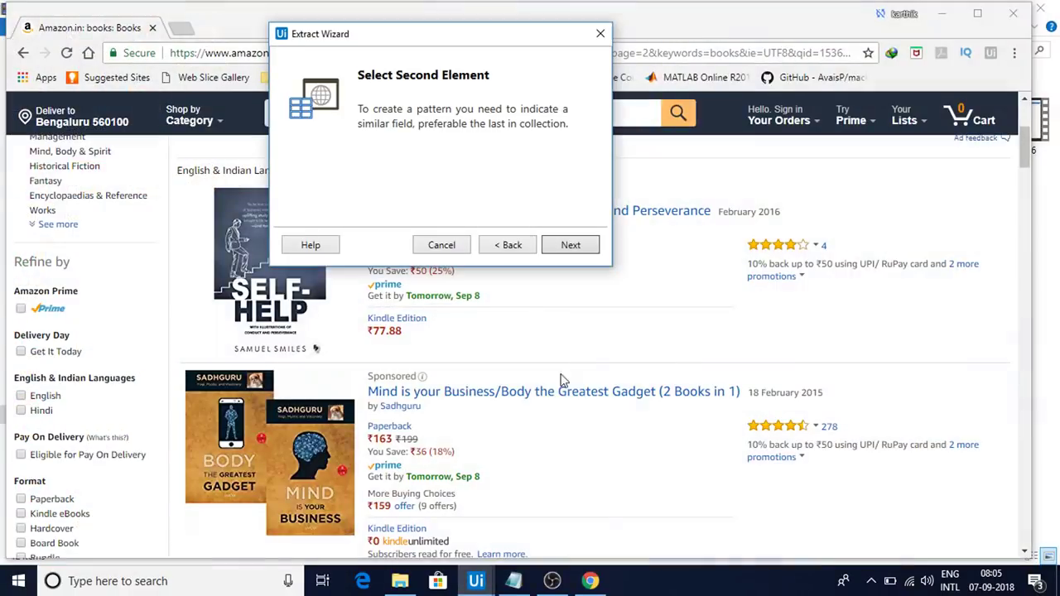
click(571, 246)
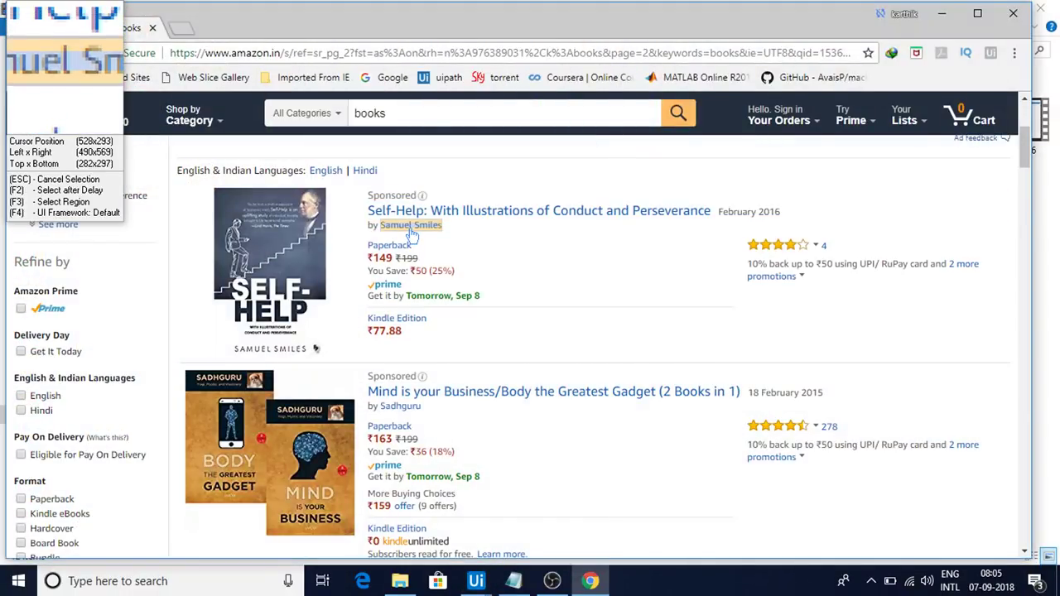
click(411, 234)
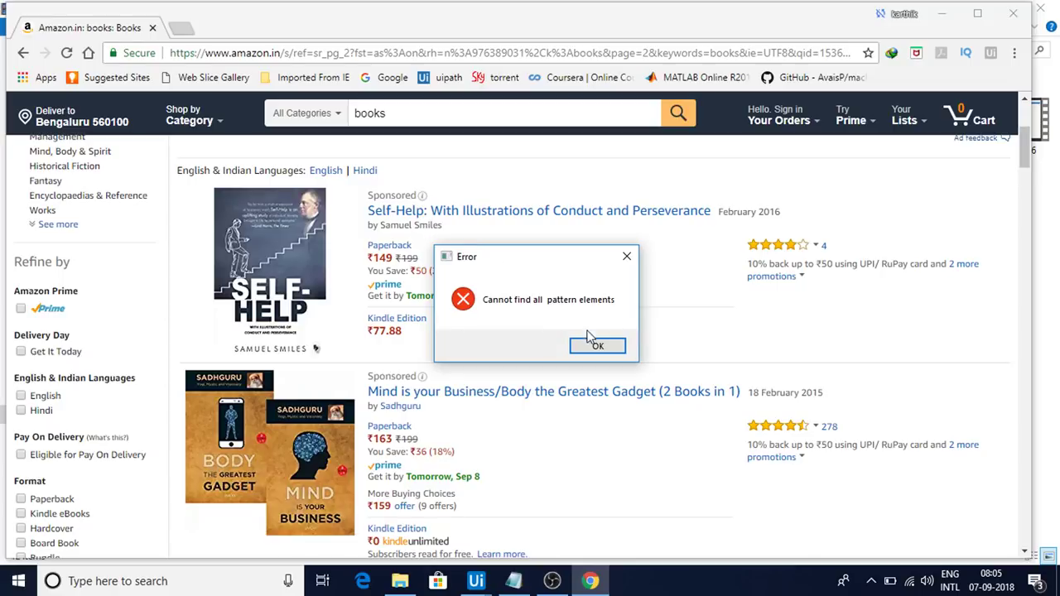
click(593, 348)
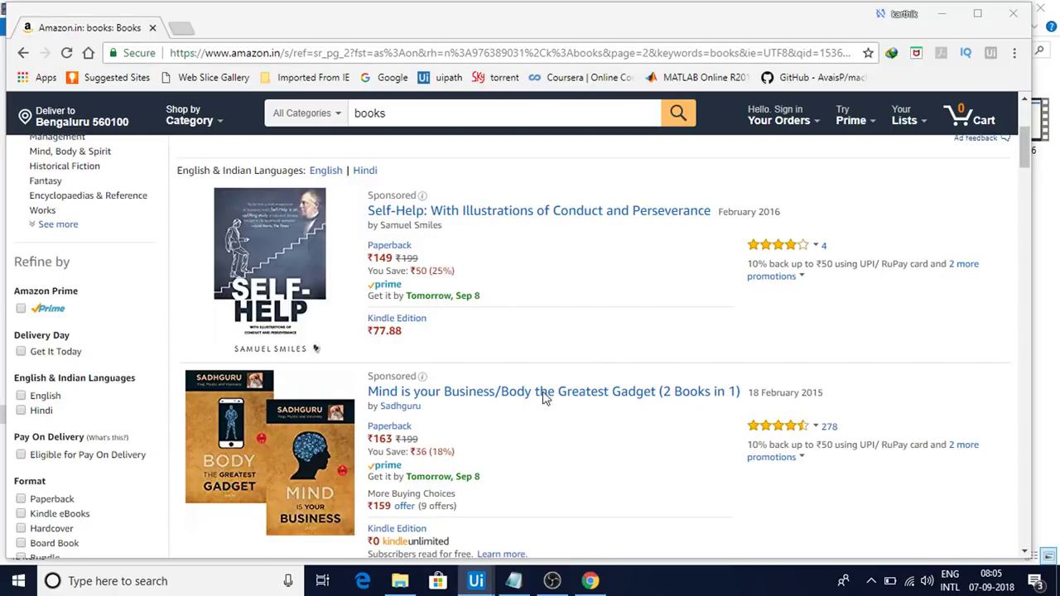
Try the first listed book's paperback price as the second element, and return to the data preview
mouse_move(481, 580)
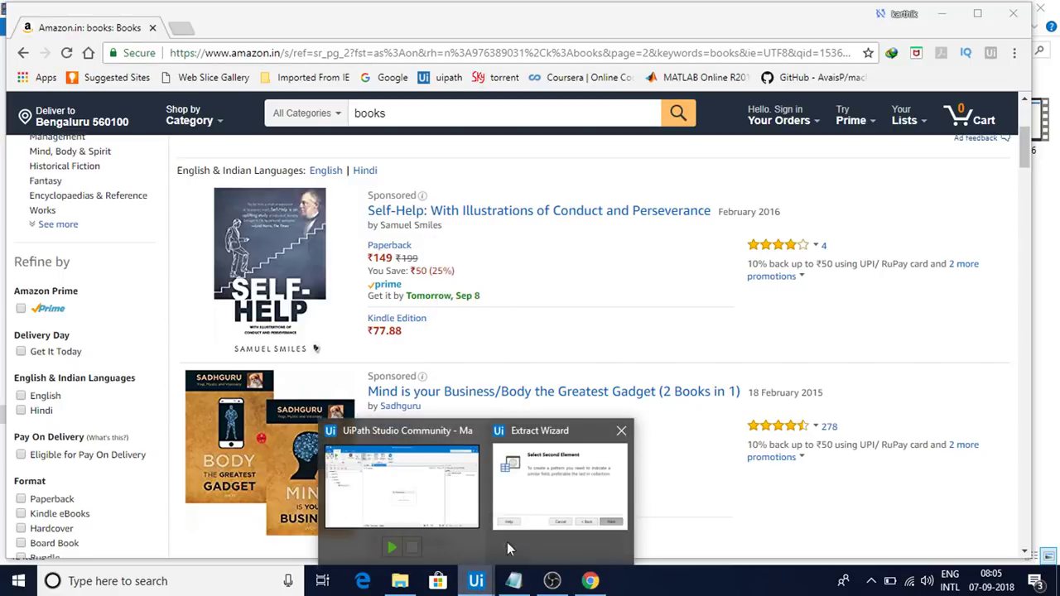
click(566, 479)
click(582, 248)
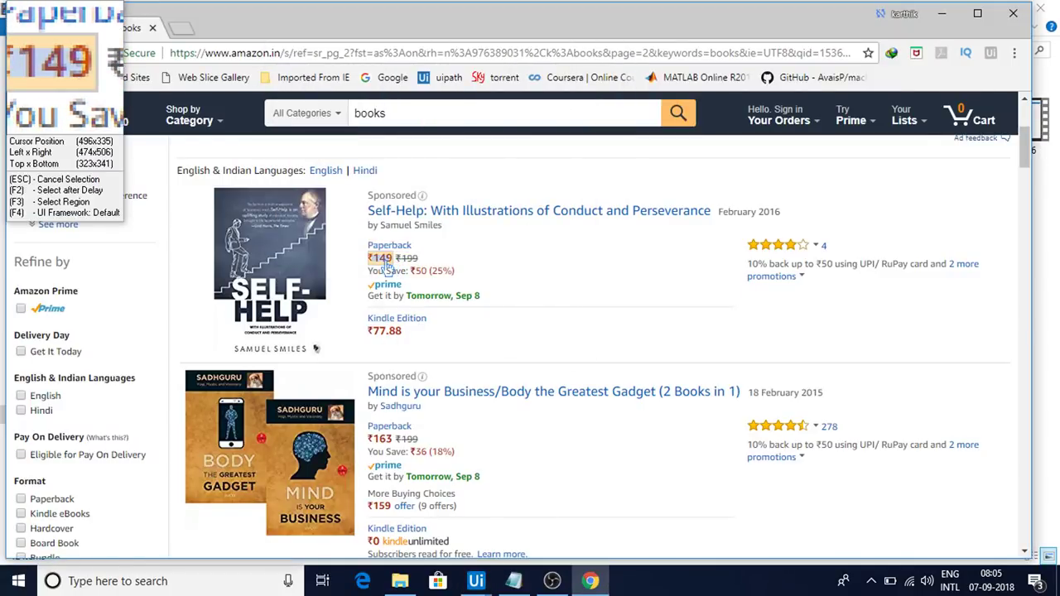
click(385, 261)
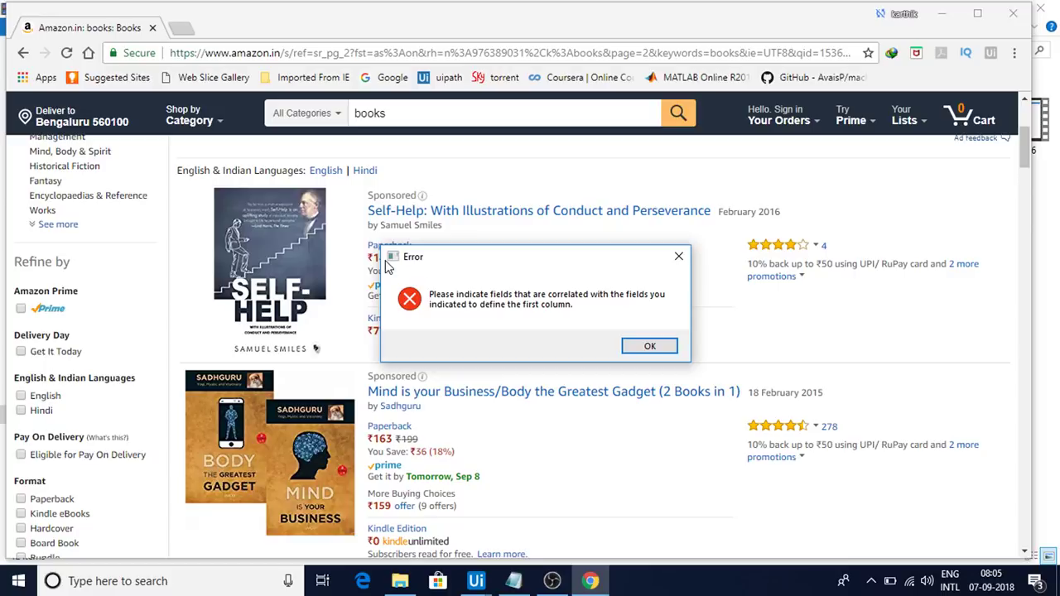
click(650, 348)
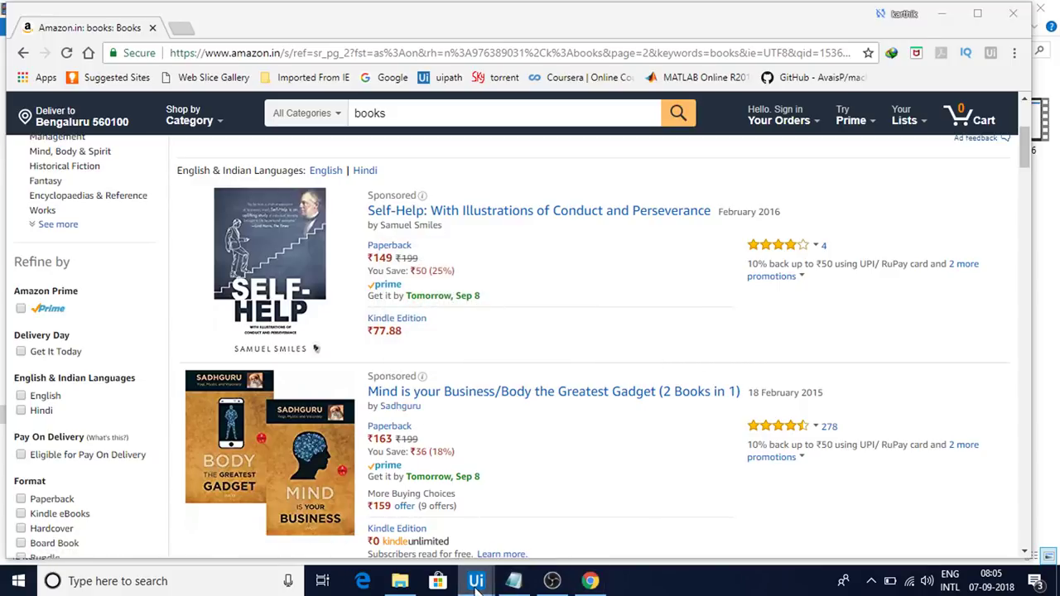
mouse_move(475, 580)
click(555, 528)
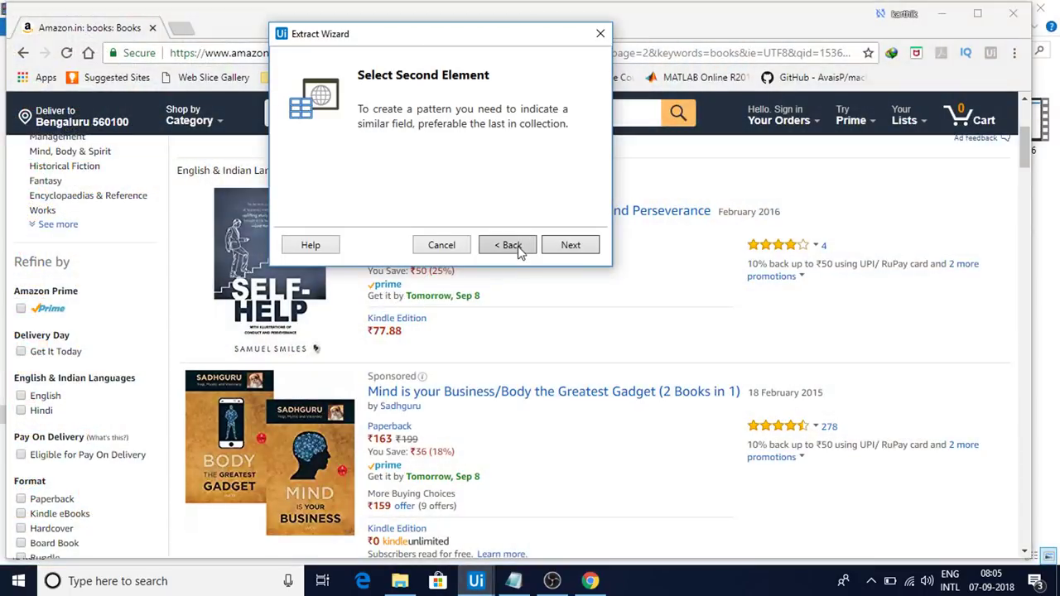
click(518, 247)
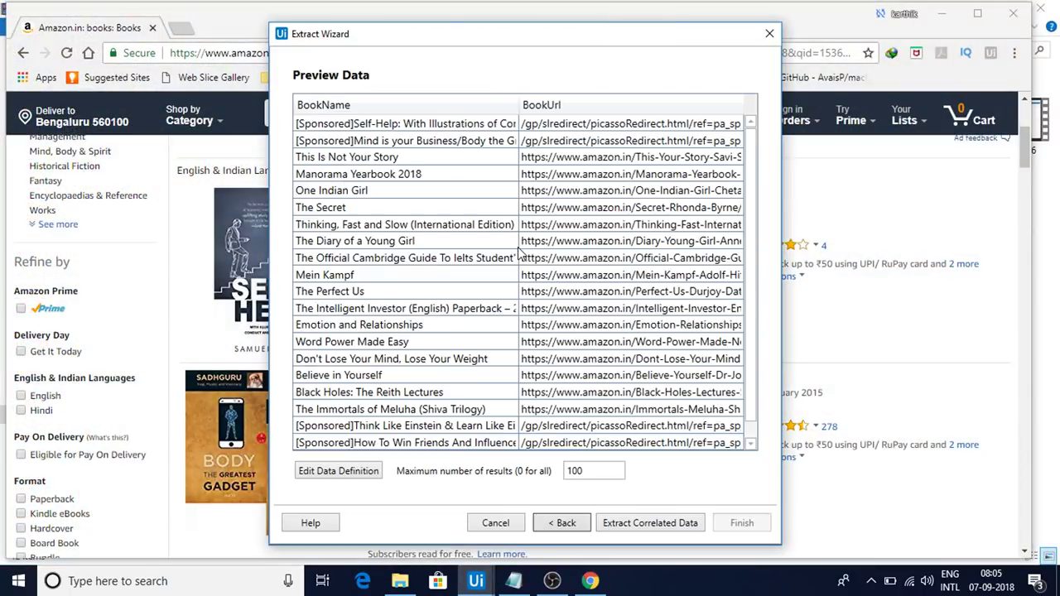
Restart the correlated data extraction and try the first two books' author names as matching elements again
click(659, 525)
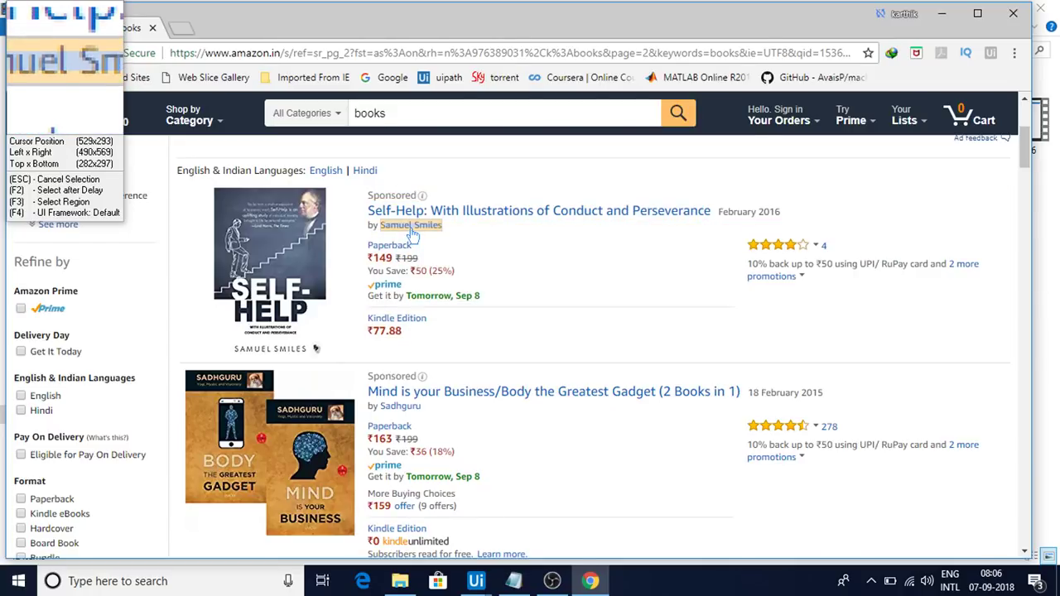
click(411, 232)
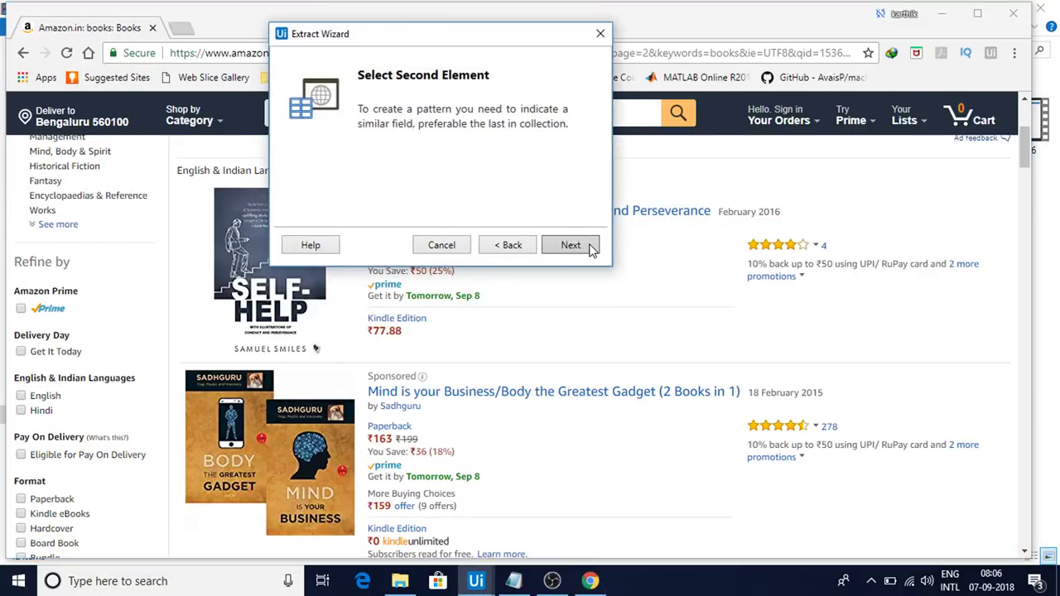
click(591, 251)
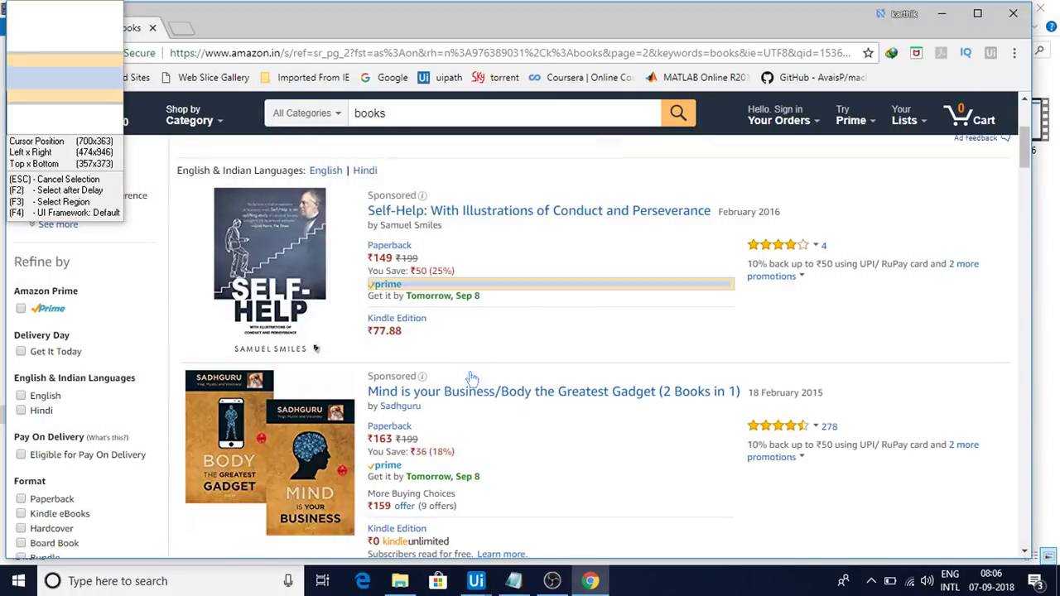
click(406, 411)
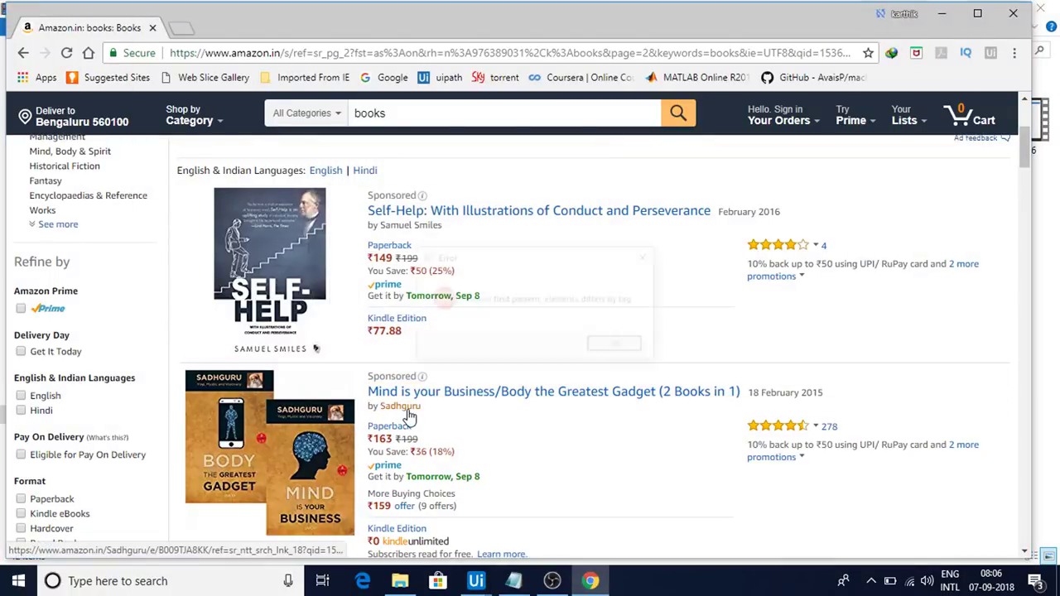
click(617, 347)
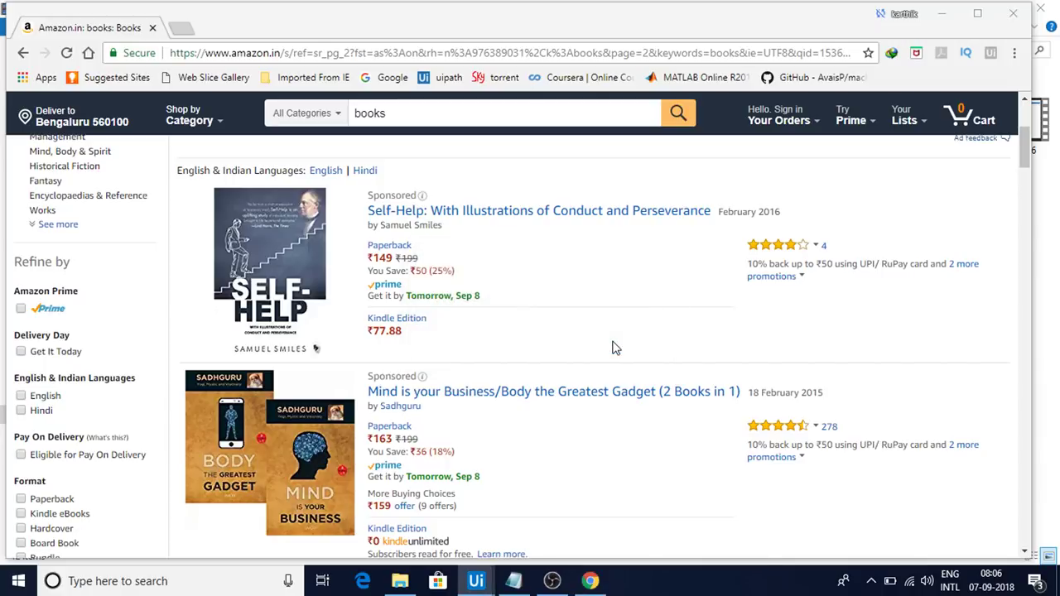
Try the author name under "This Is Not Your Story" as the second element, and return to the data preview
mouse_move(476, 583)
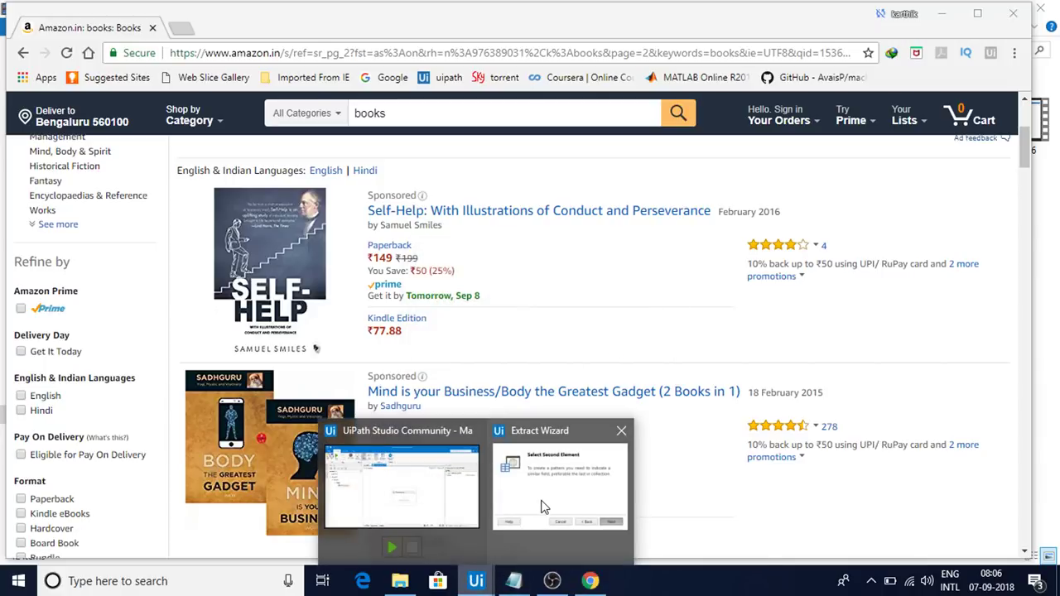
click(542, 504)
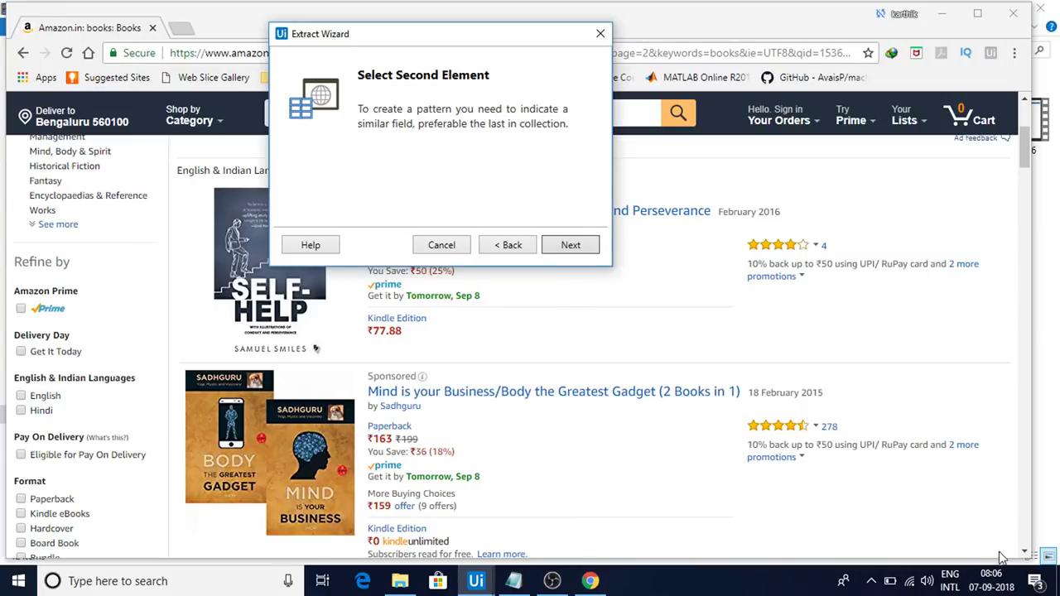
click(1024, 552)
click(1025, 553)
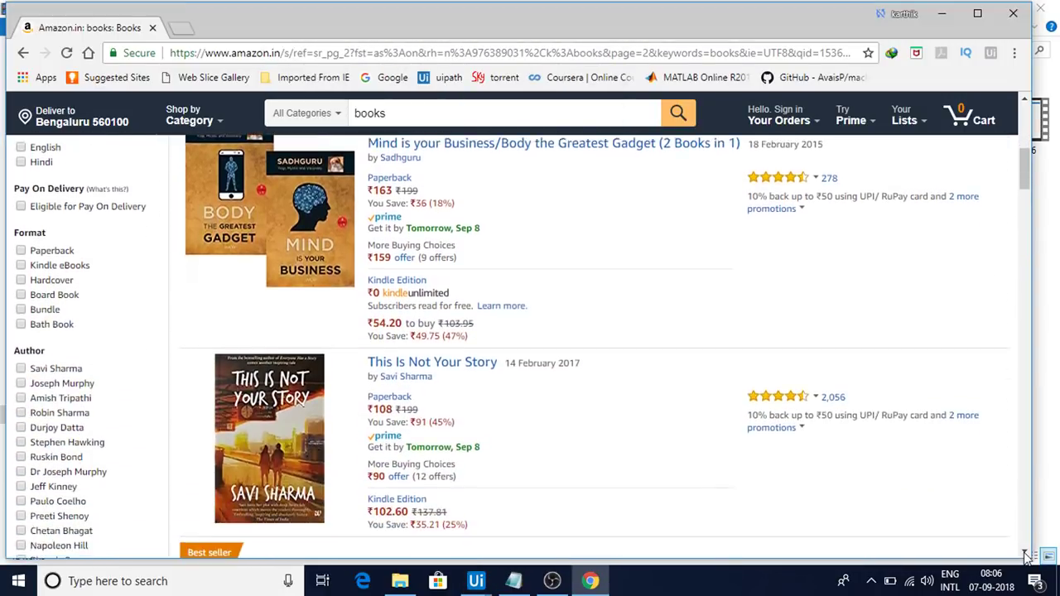
mouse_move(474, 582)
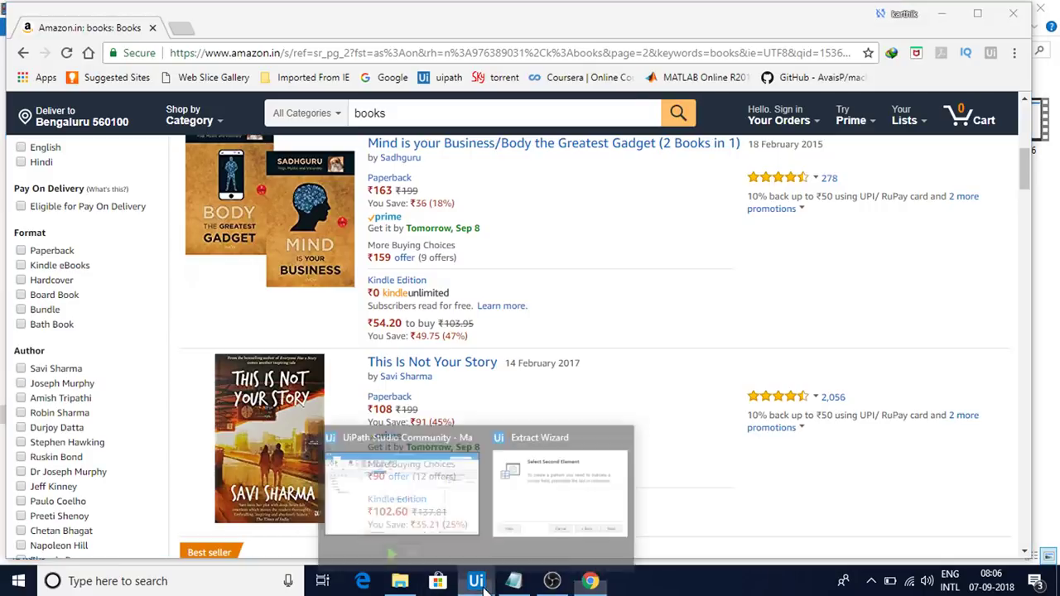
click(551, 536)
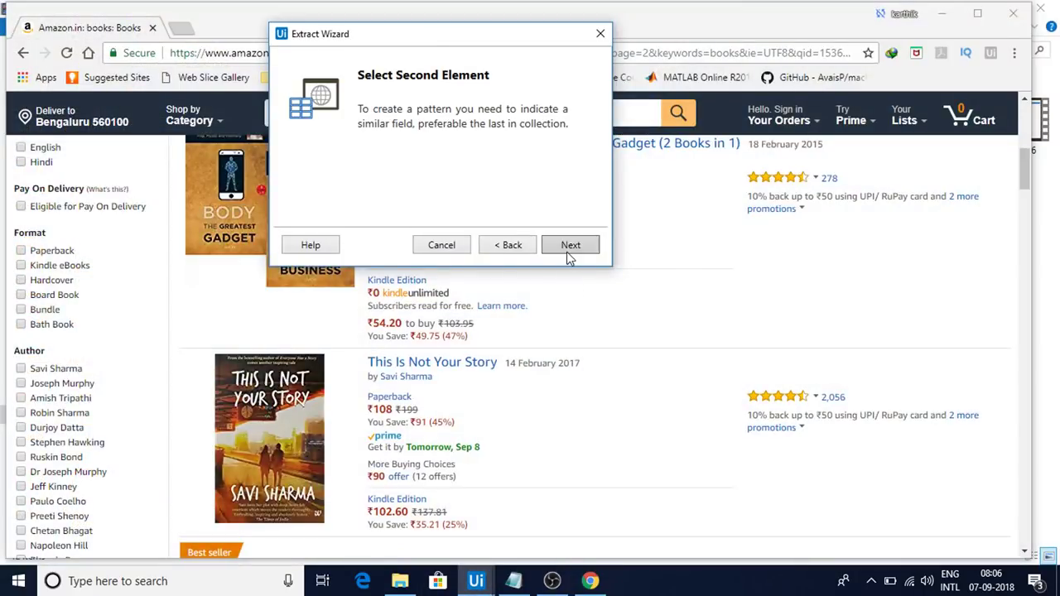
click(568, 248)
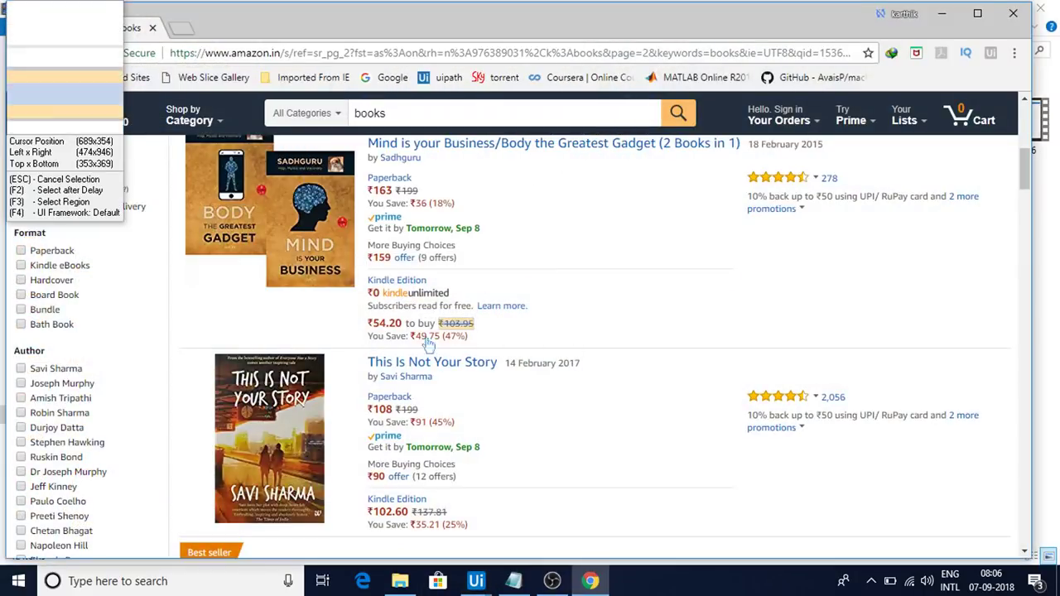
click(401, 380)
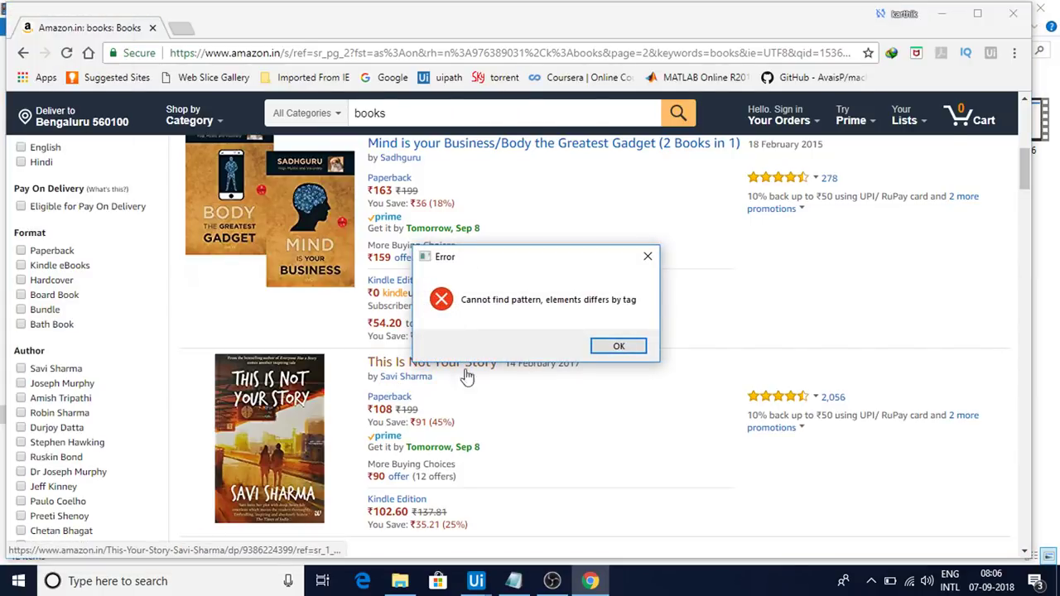
click(607, 350)
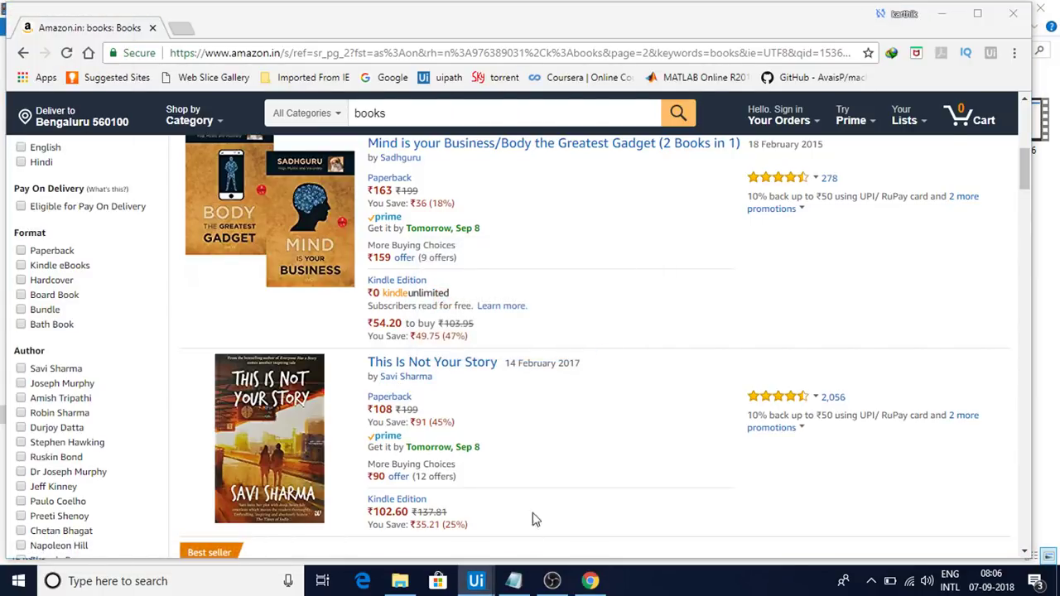
mouse_move(483, 586)
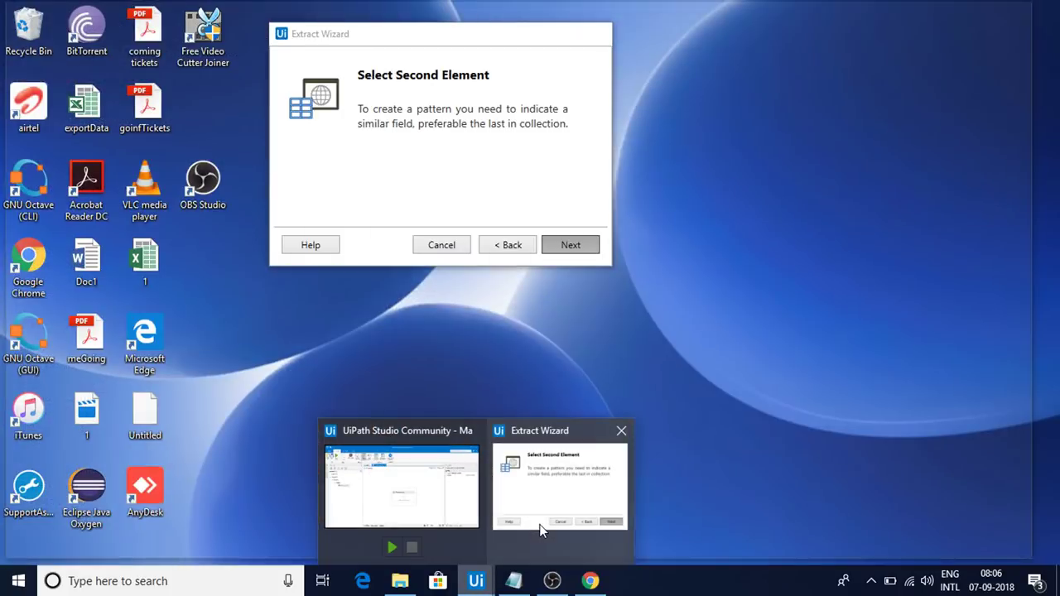
click(547, 505)
click(507, 247)
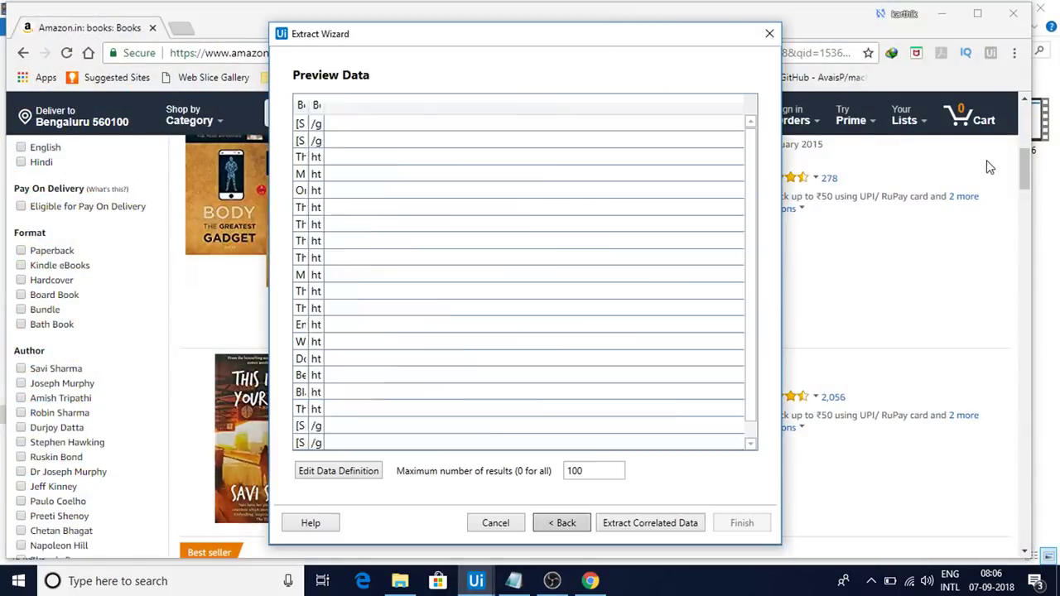
Start a correlated data extraction using the paperback prices of the first two listed books as matching elements
drag(1024, 157, 1026, 133)
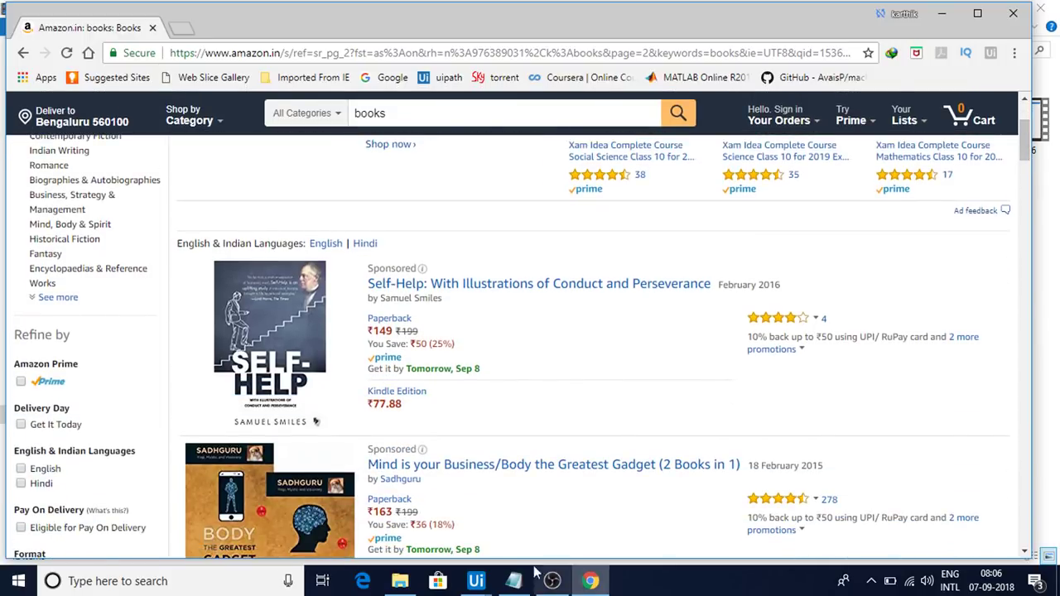
mouse_move(476, 582)
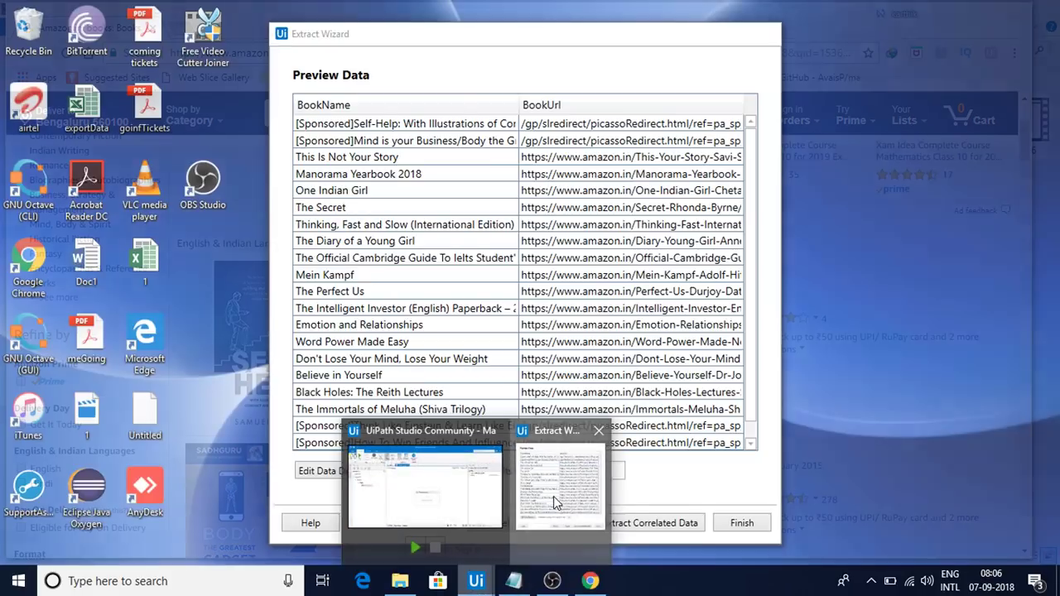
click(554, 496)
click(676, 528)
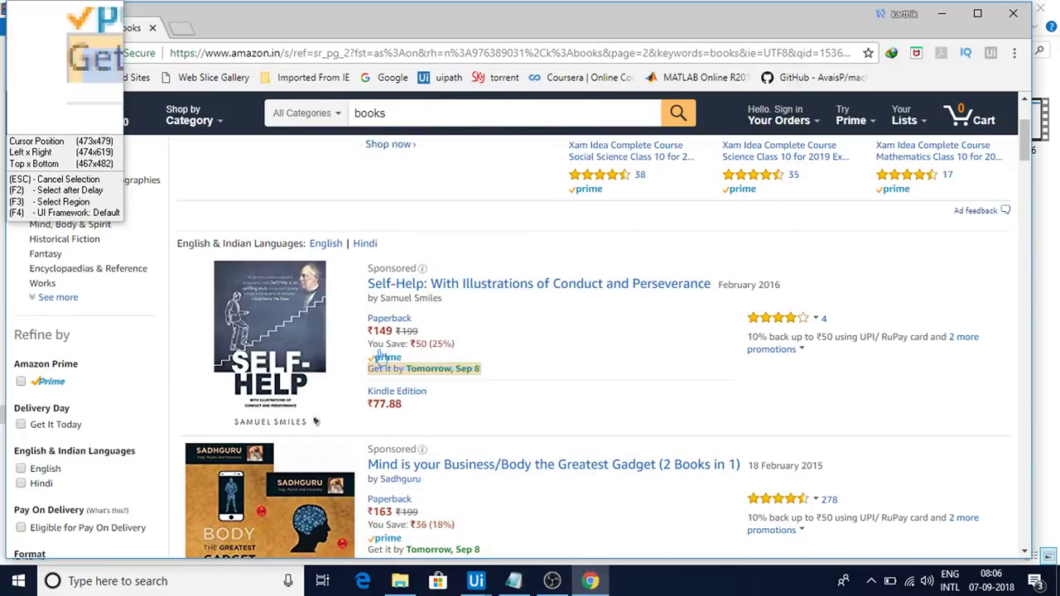
click(379, 333)
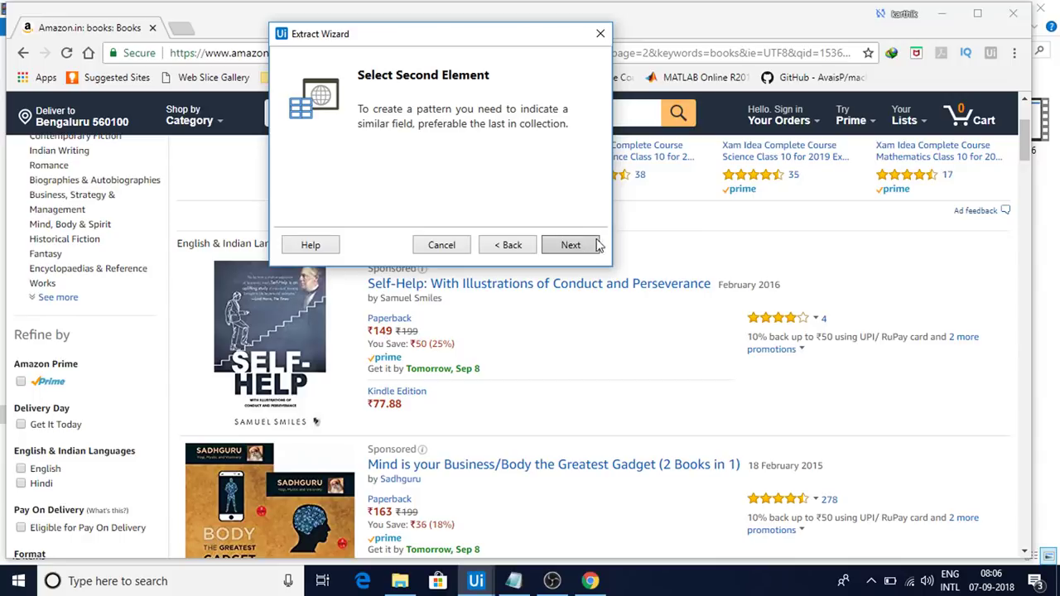
click(578, 246)
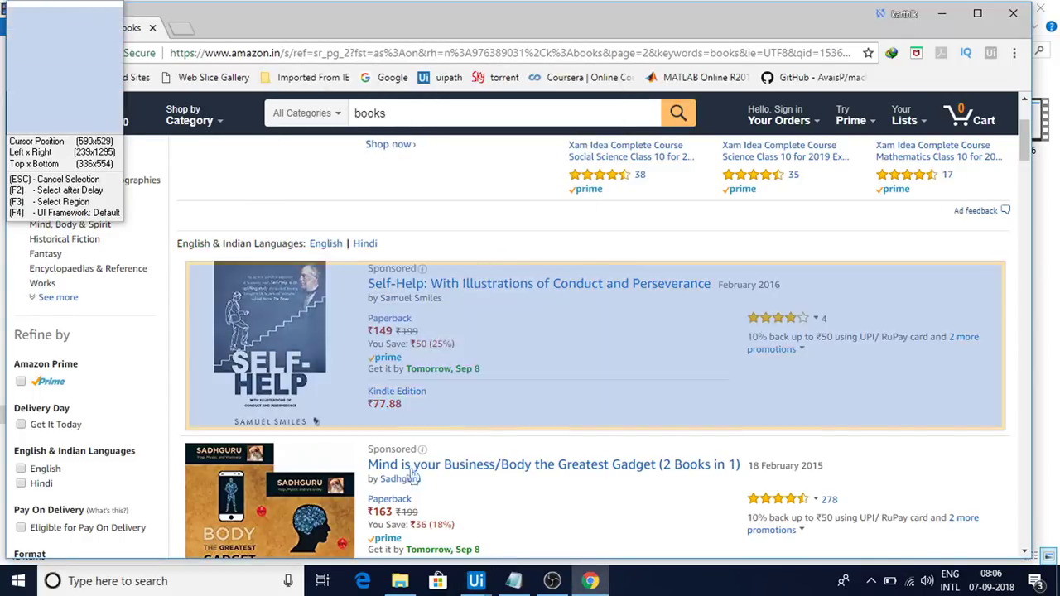
click(380, 513)
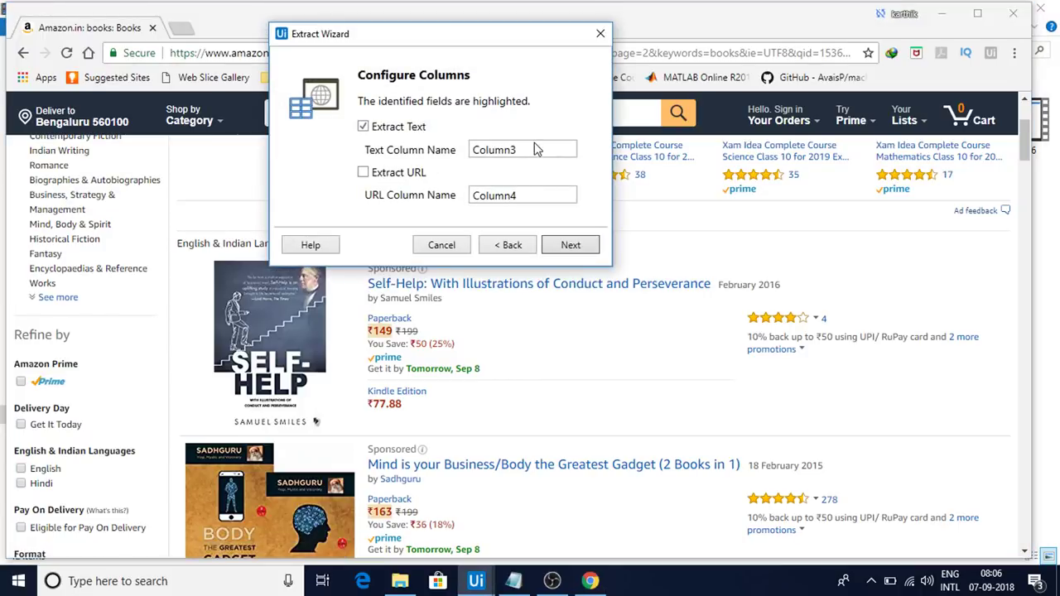
Name the extracted text column Price and continue to the data preview
click(535, 146)
key(BackSpace)
key(BackSpace)
key(BackSpace)
key(BackSpace)
key(BackSpace)
key(BackSpace)
click(571, 246)
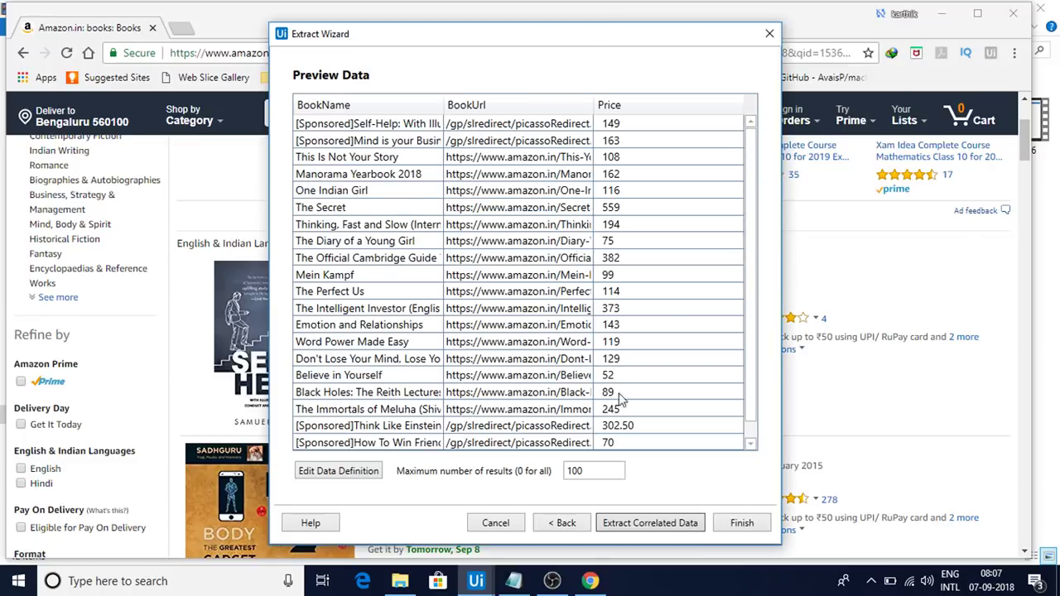
Try another correlated extraction with the first two listed books' author names, and return to the data preview
click(642, 522)
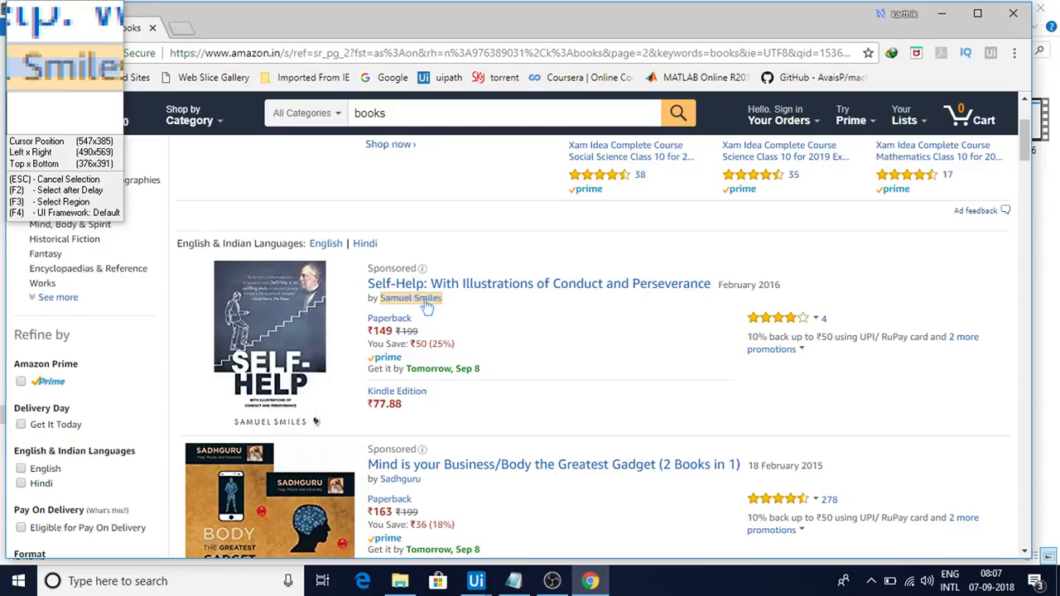
click(426, 302)
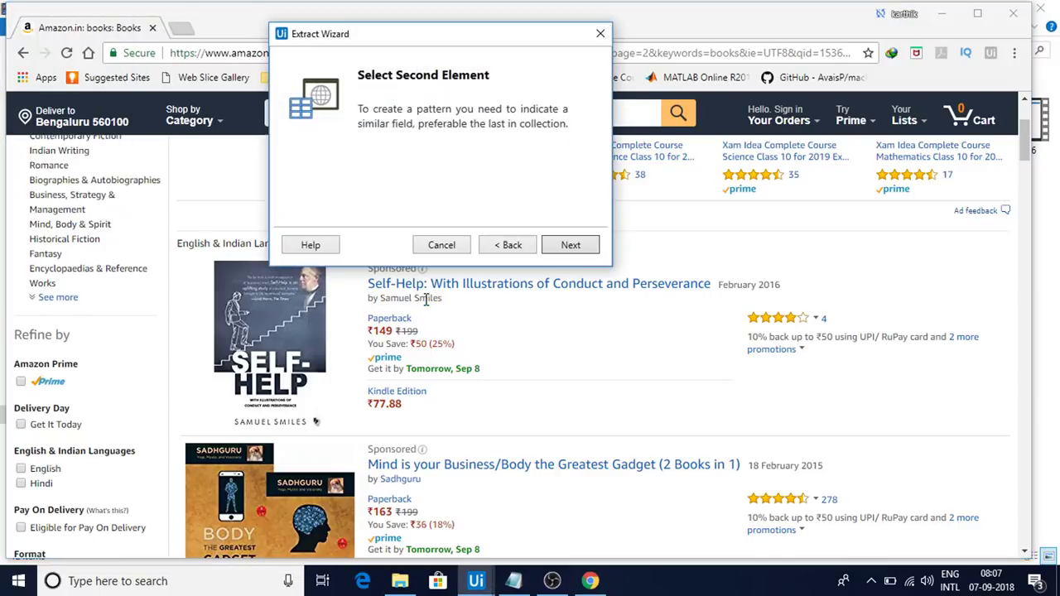
click(570, 245)
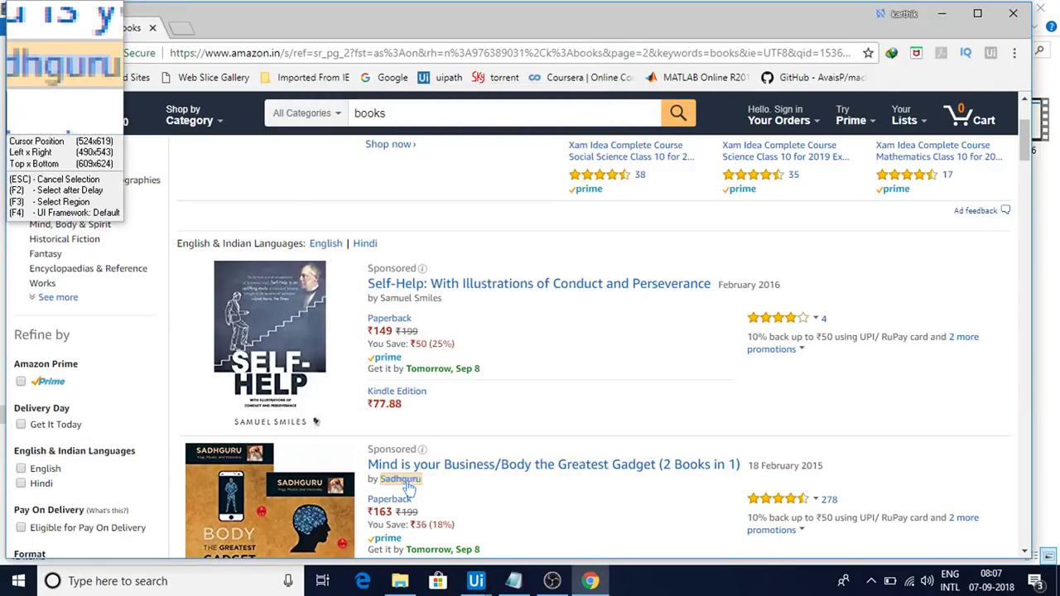
click(408, 487)
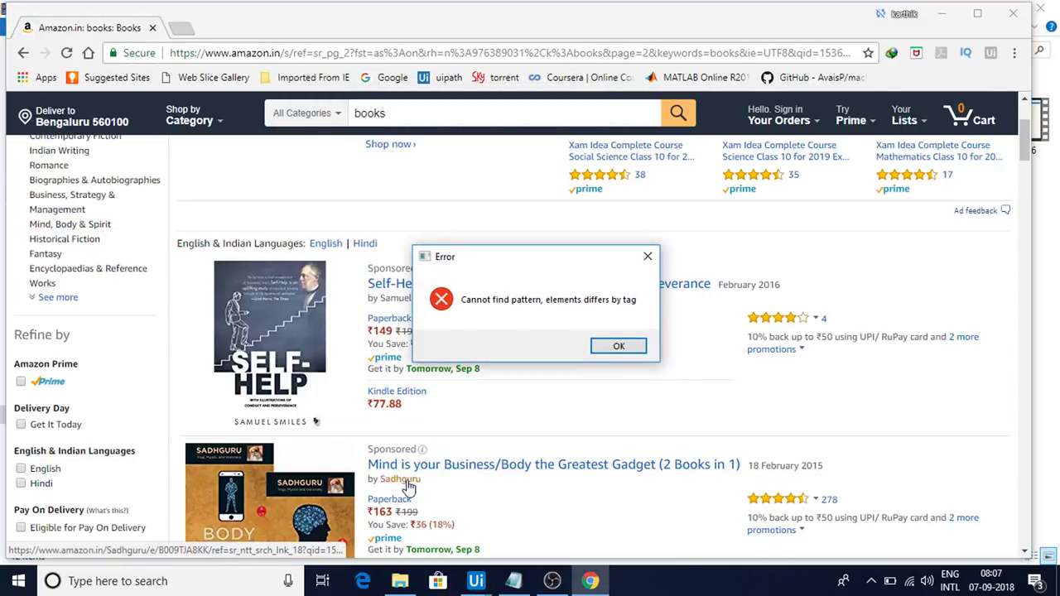
click(618, 346)
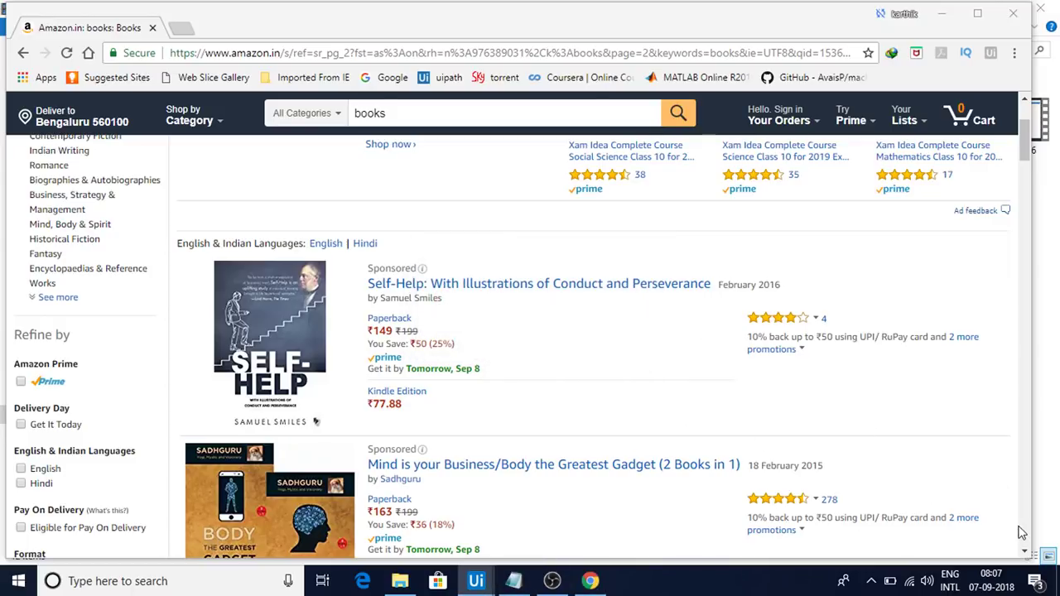
click(1025, 551)
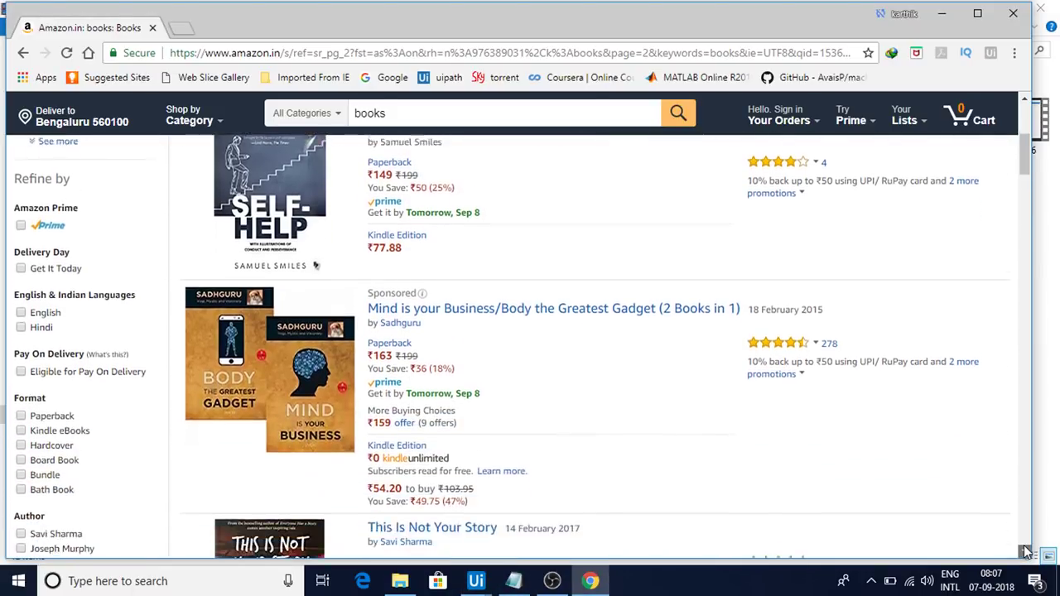
drag(1025, 551, 1025, 552)
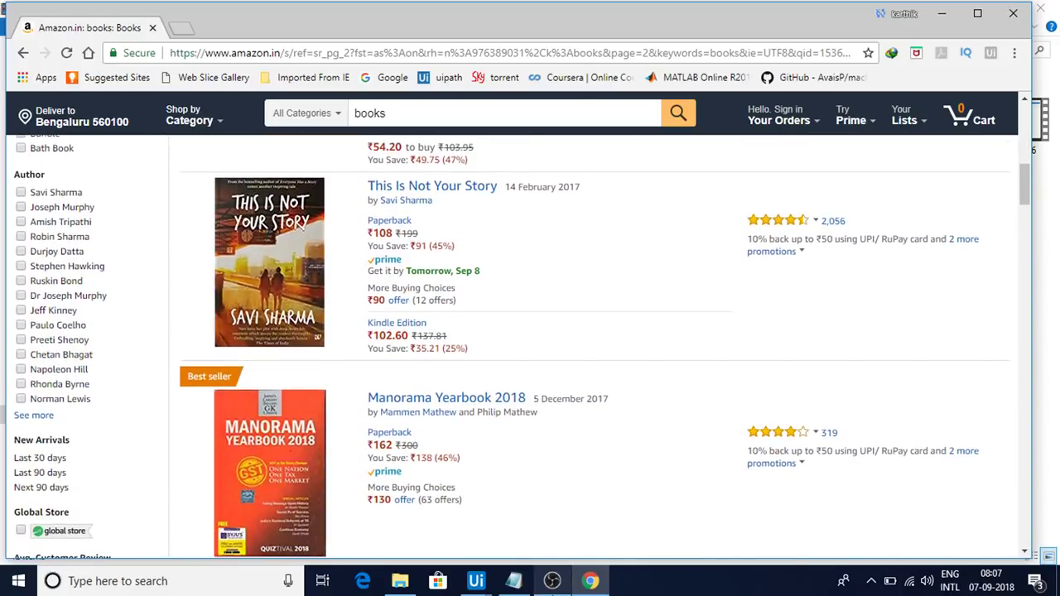
mouse_move(479, 585)
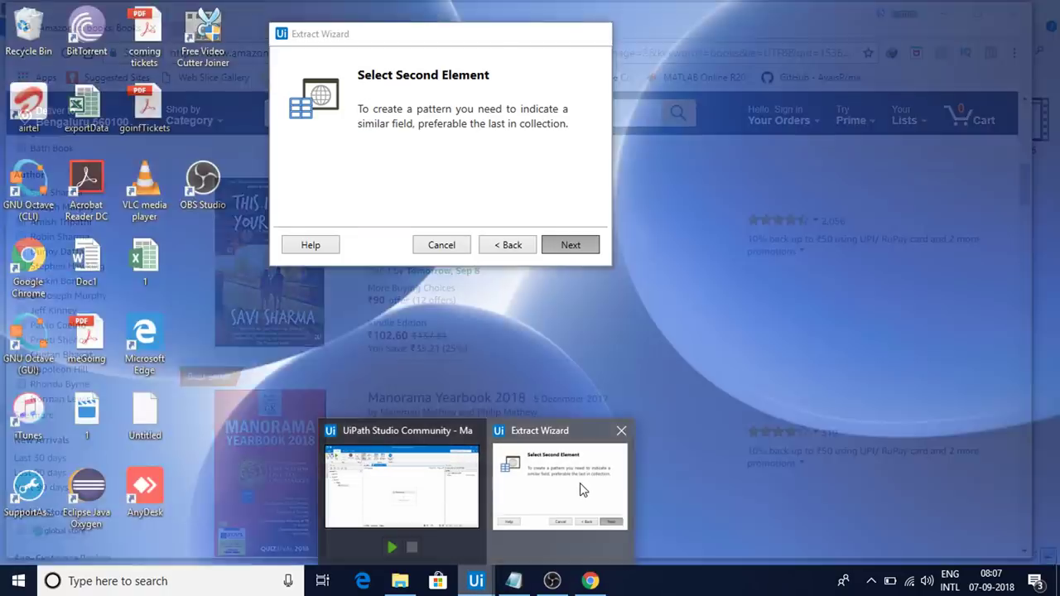
click(579, 483)
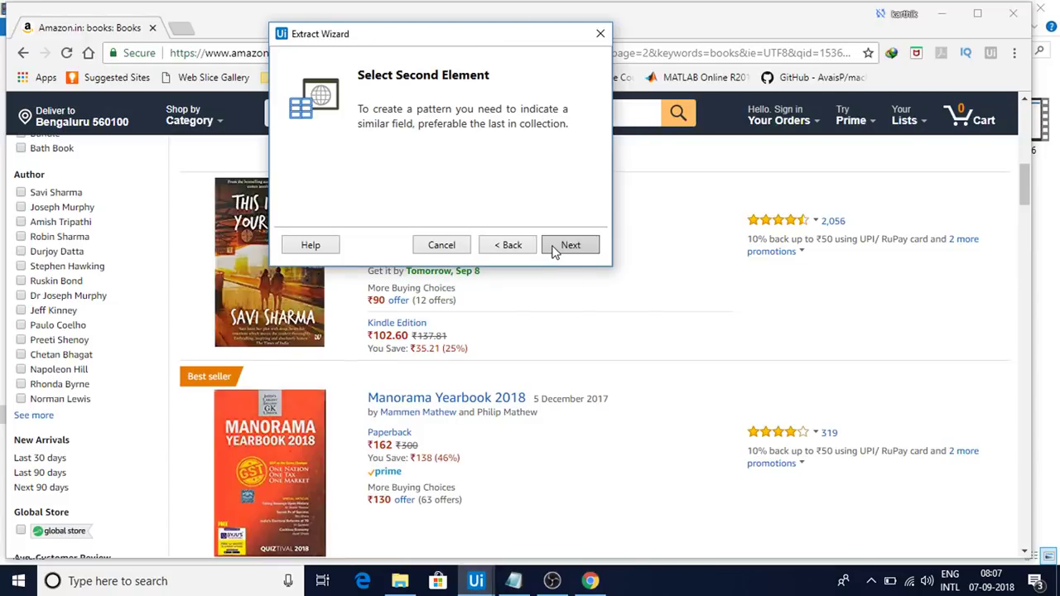
click(520, 245)
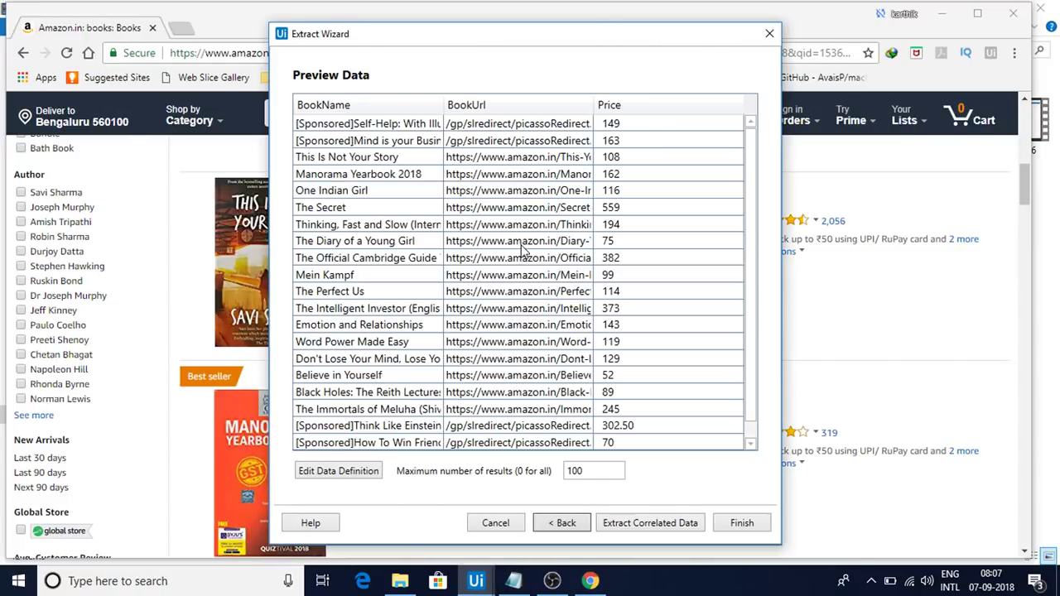
Try the author names under "This Is Not Your Story" and "Manorama Yearbook 2018" as the matching elements
click(636, 525)
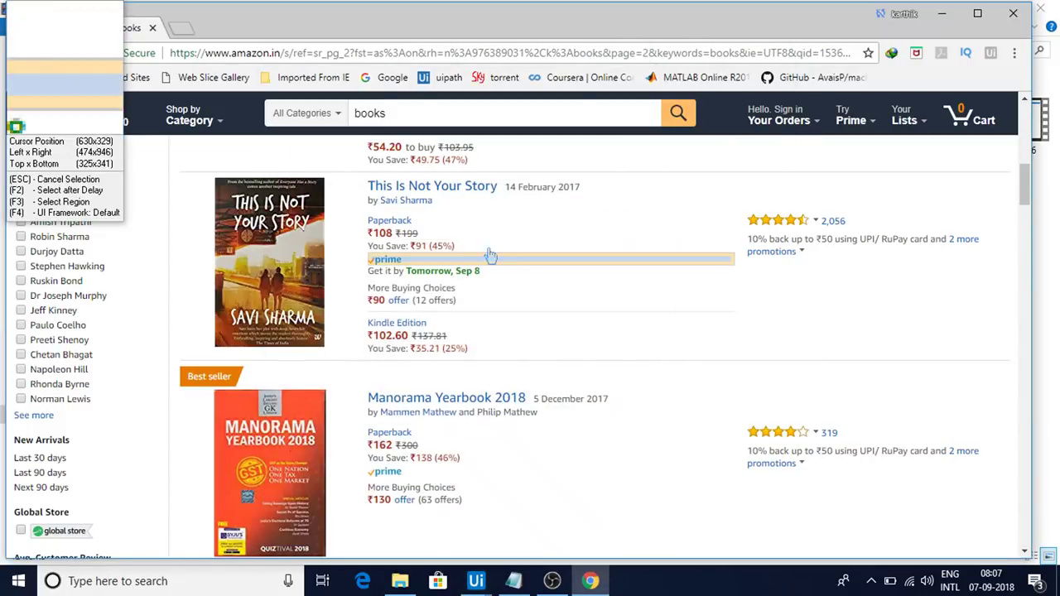
click(420, 205)
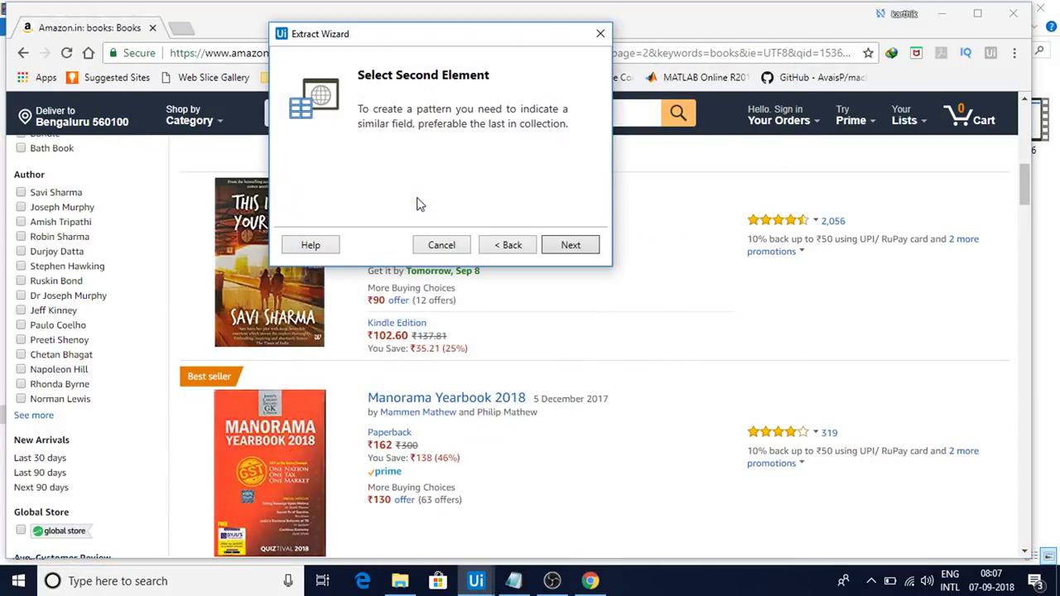
click(571, 246)
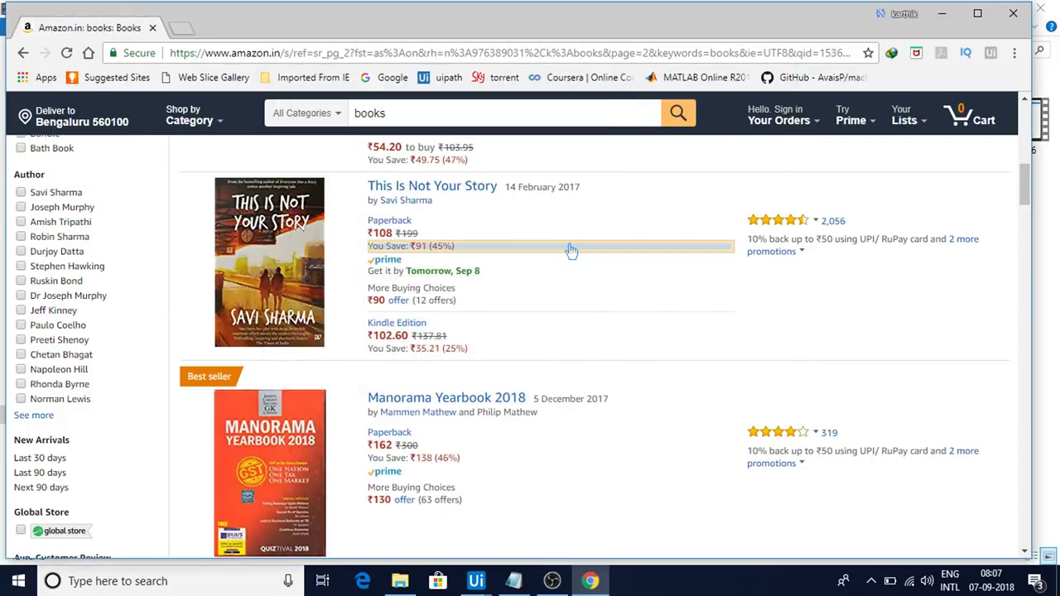
click(444, 421)
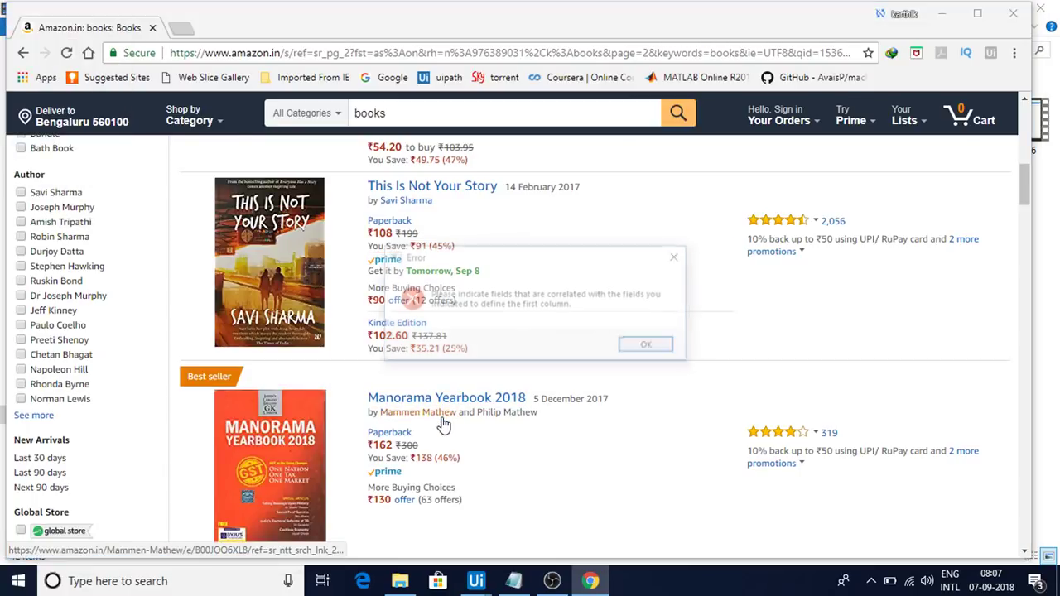
click(651, 346)
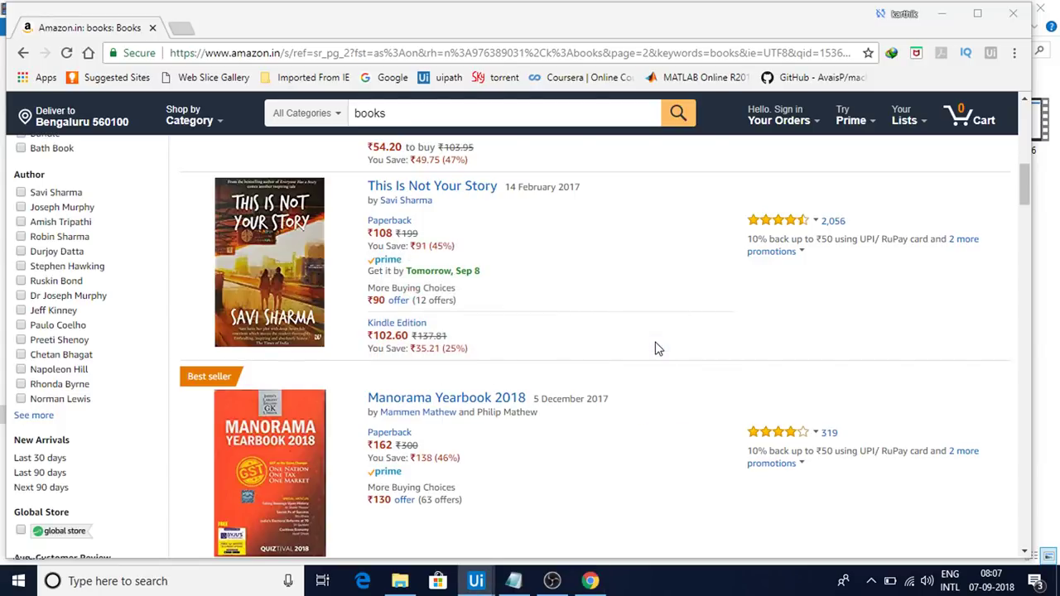
Try the author name under the "Self-Help" book as the second element, and return to the data preview
click(1018, 207)
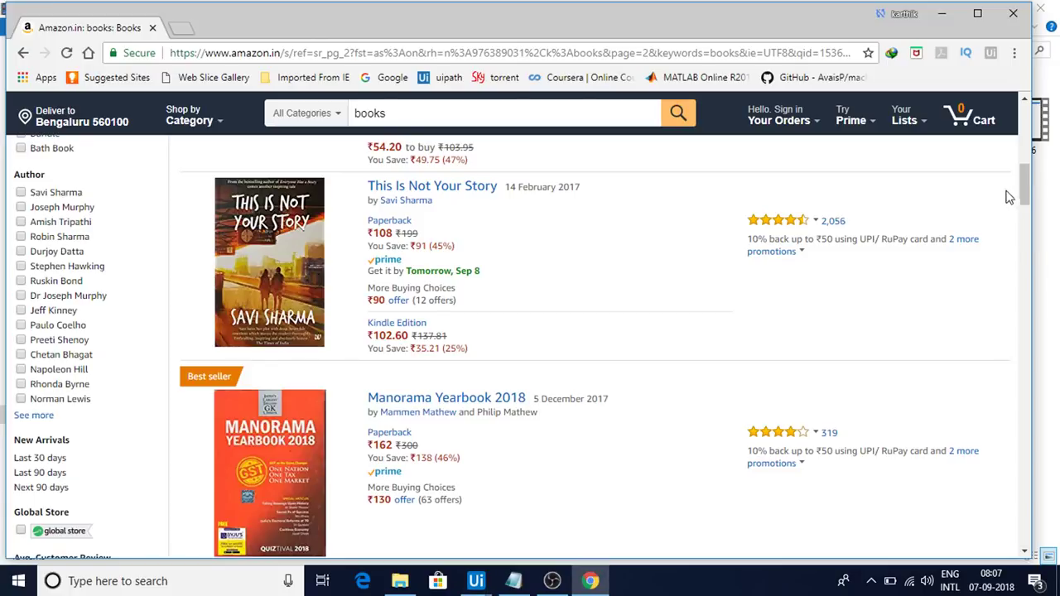
drag(1025, 192, 1026, 158)
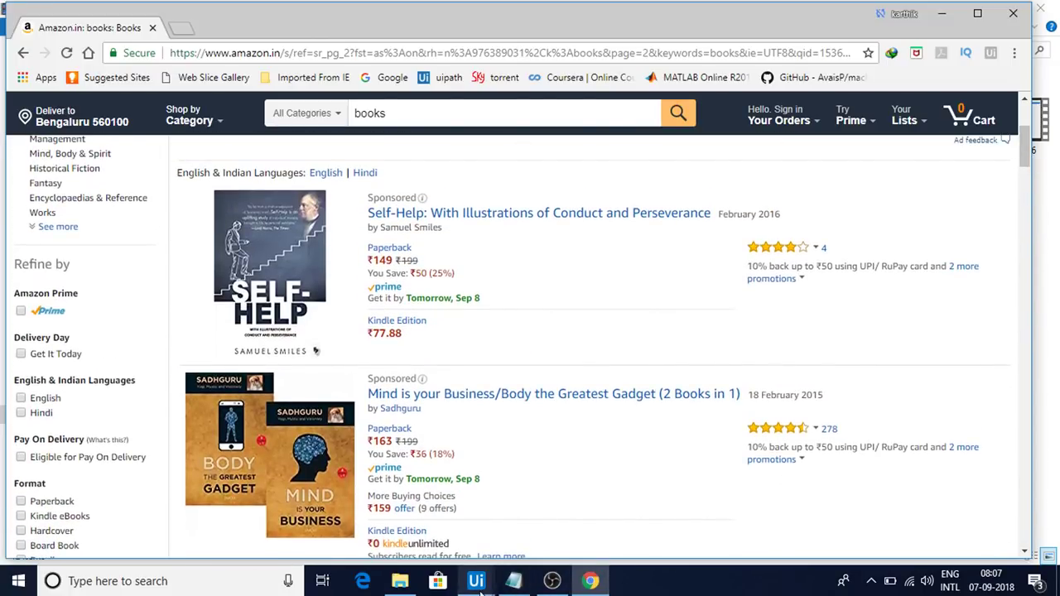
mouse_move(477, 580)
click(554, 508)
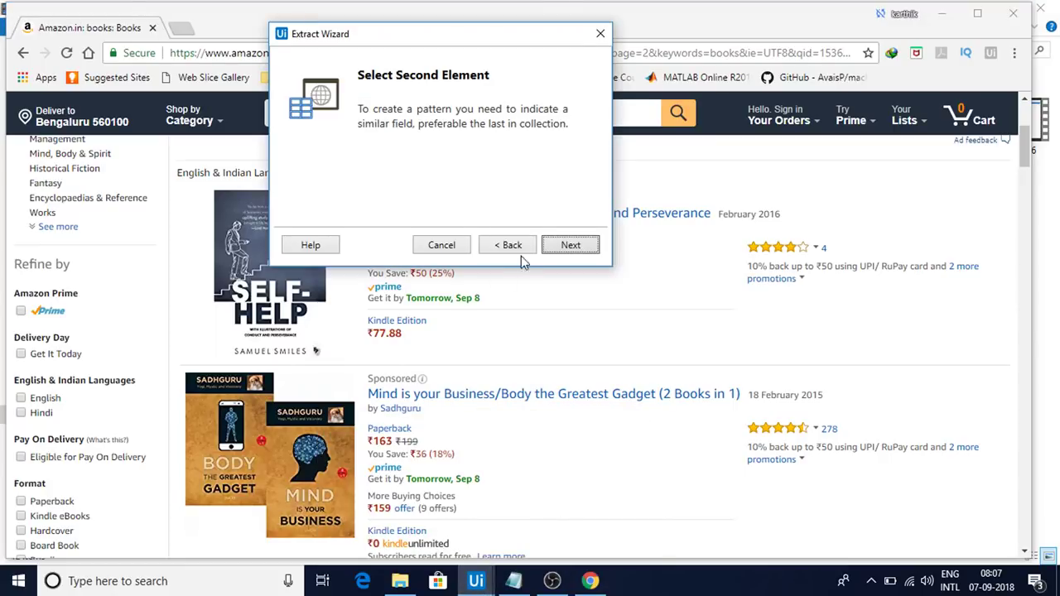
click(555, 251)
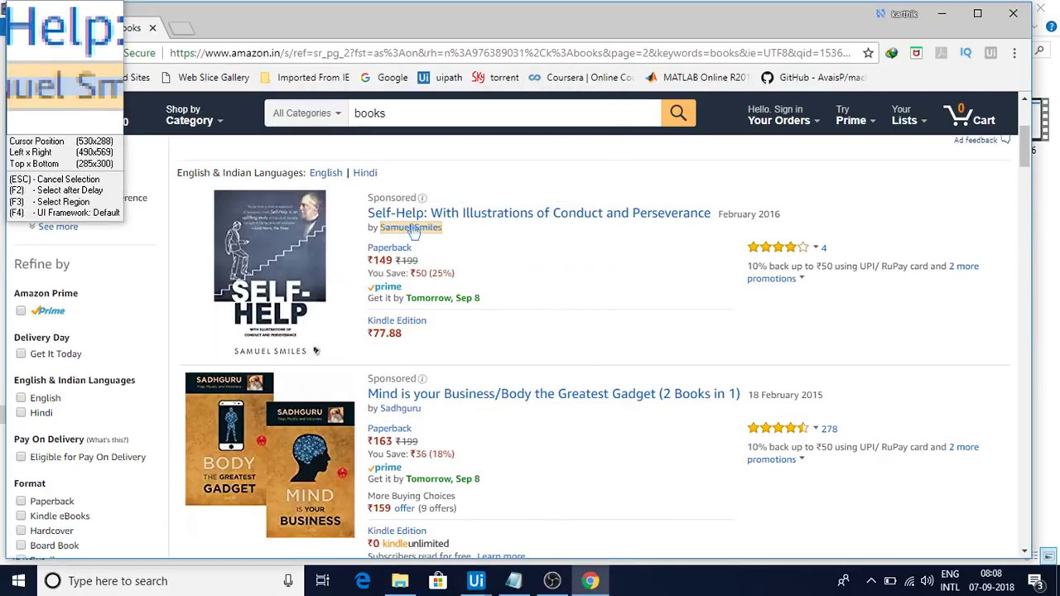
click(412, 230)
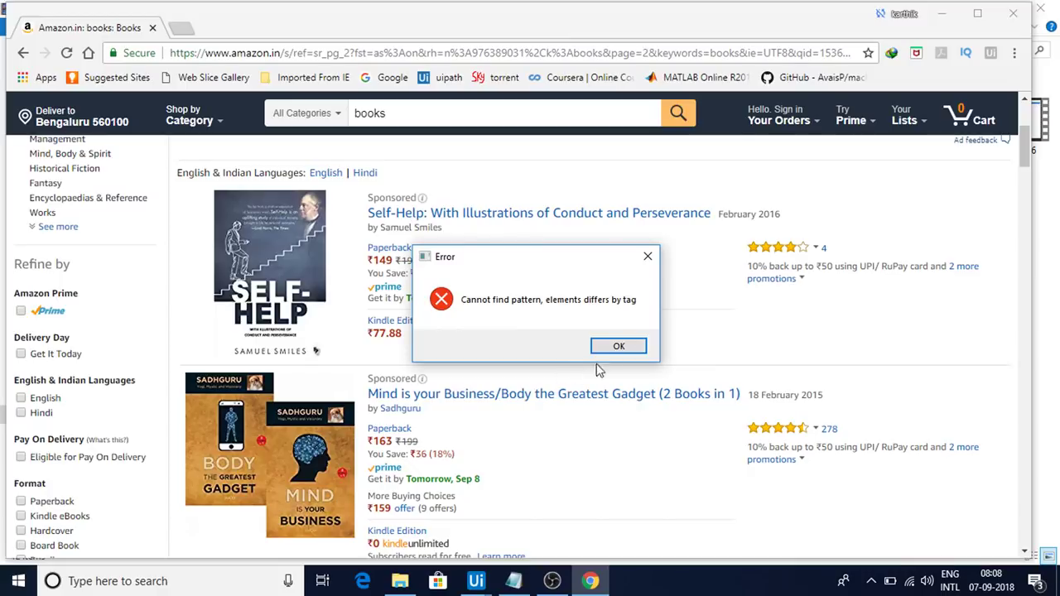
click(619, 346)
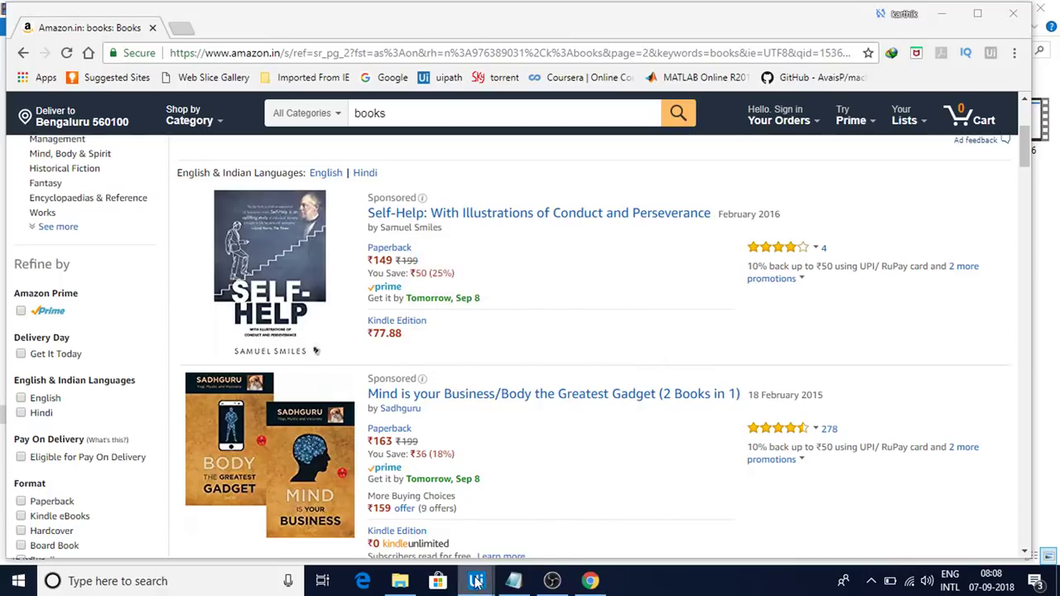
mouse_move(478, 584)
click(563, 496)
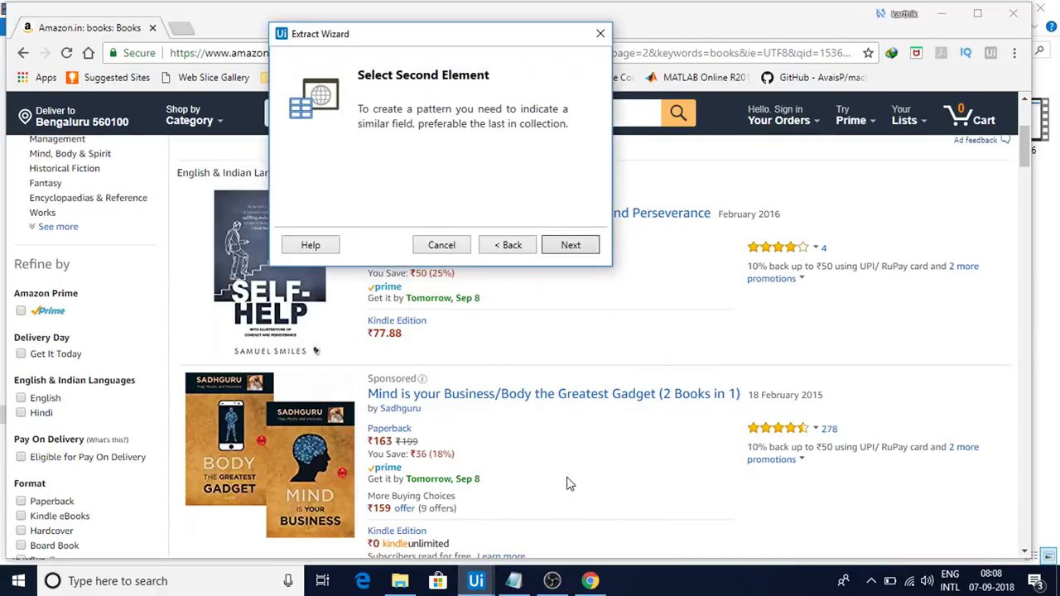
click(508, 244)
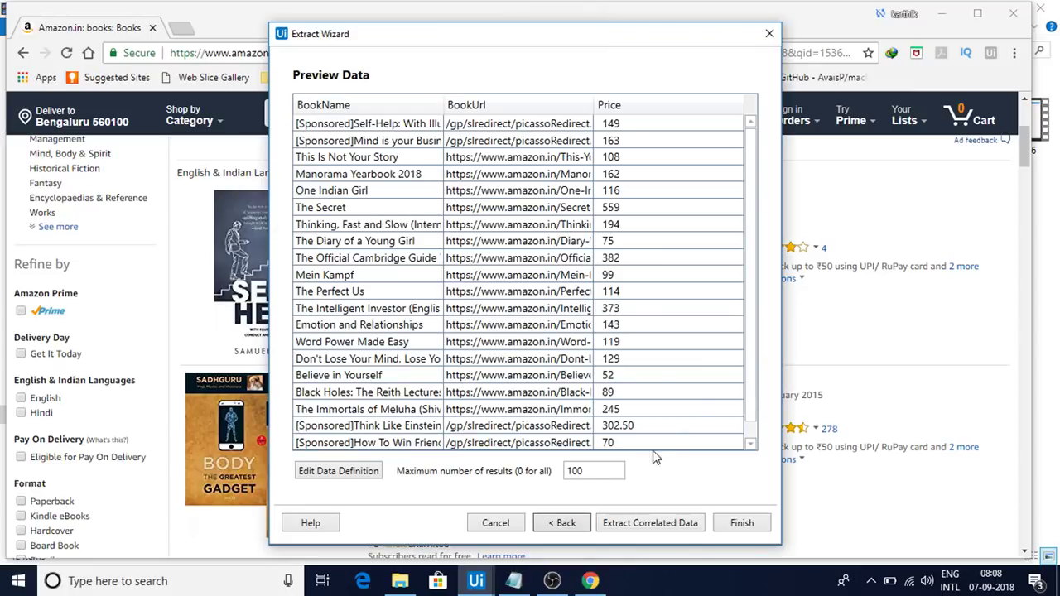
Extract correlated data using the "Get it by" delivery dates of the first two listed books as matching elements
click(644, 524)
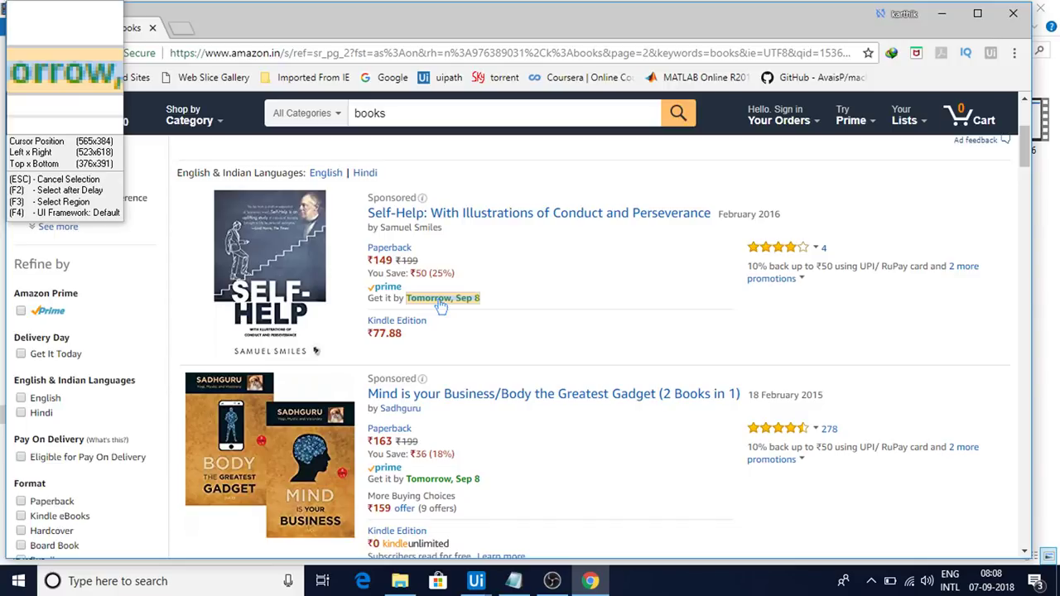
click(441, 303)
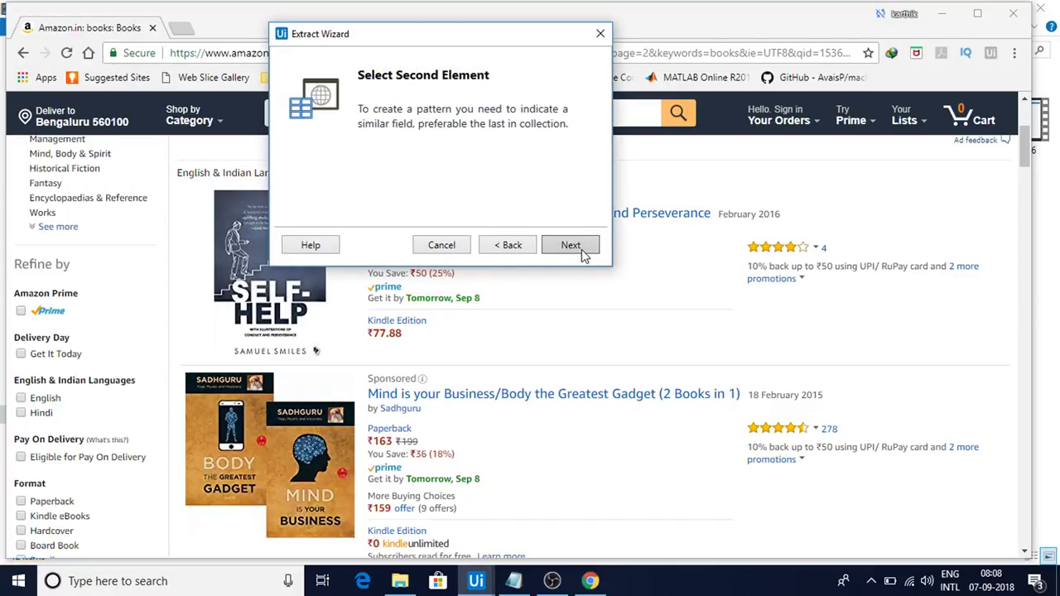
click(581, 250)
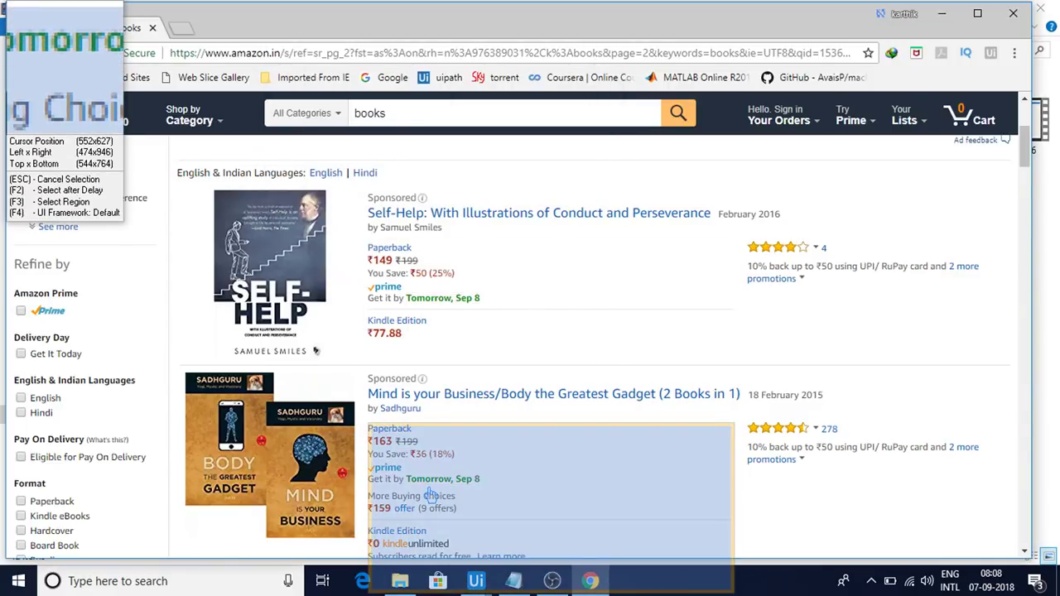
click(431, 479)
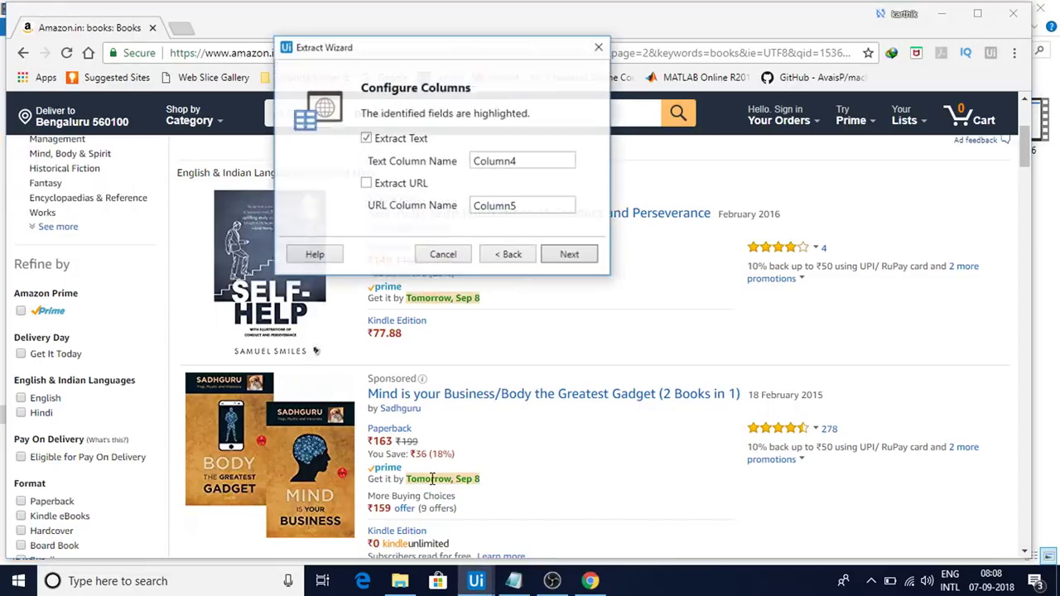
Name the extracted text column "Expected Delivery" and continue to the data preview
click(544, 145)
key(BackSpace)
key(BackSpace)
key(BackSpace)
key(BackSpace)
key(BackSpace)
key(BackSpace)
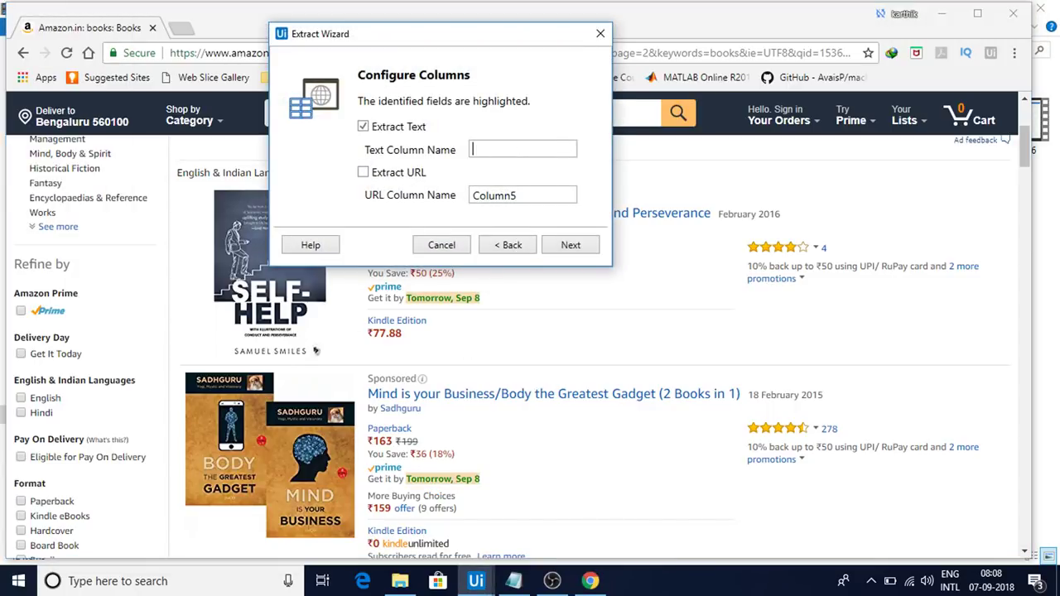
text(Expected Delivery)
click(558, 250)
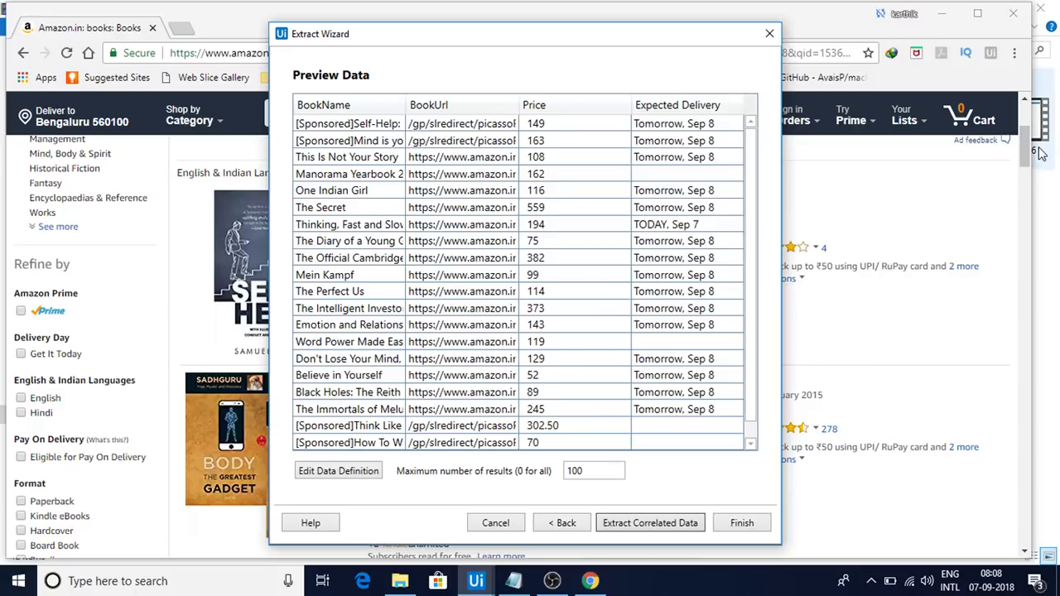
Finish the extraction and indicate the "Next Page" link of the Amazon results as the element for multi-page navigation
drag(1027, 145, 1022, 490)
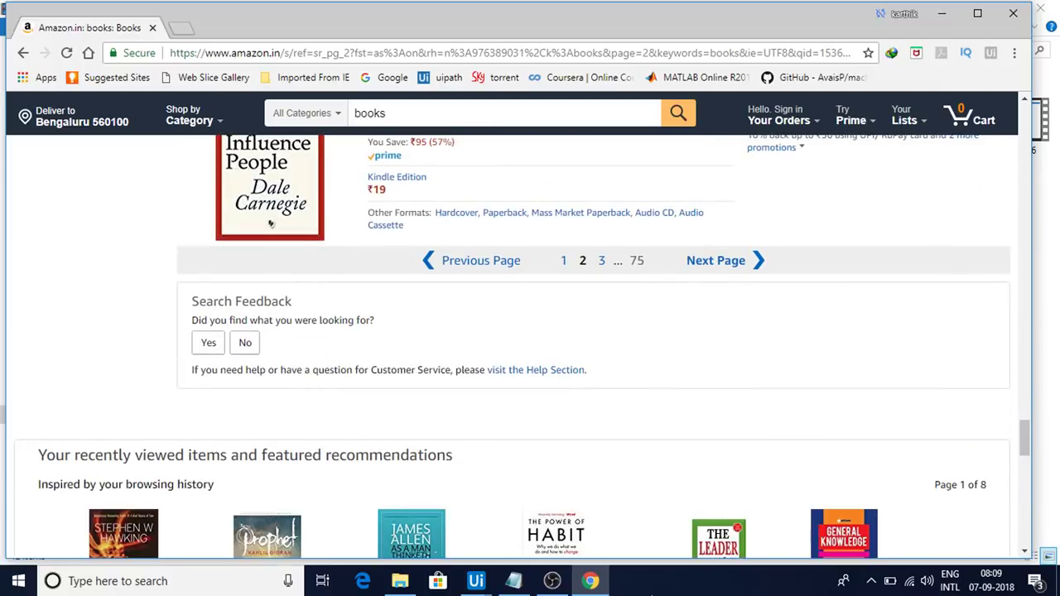
mouse_move(514, 587)
click(550, 513)
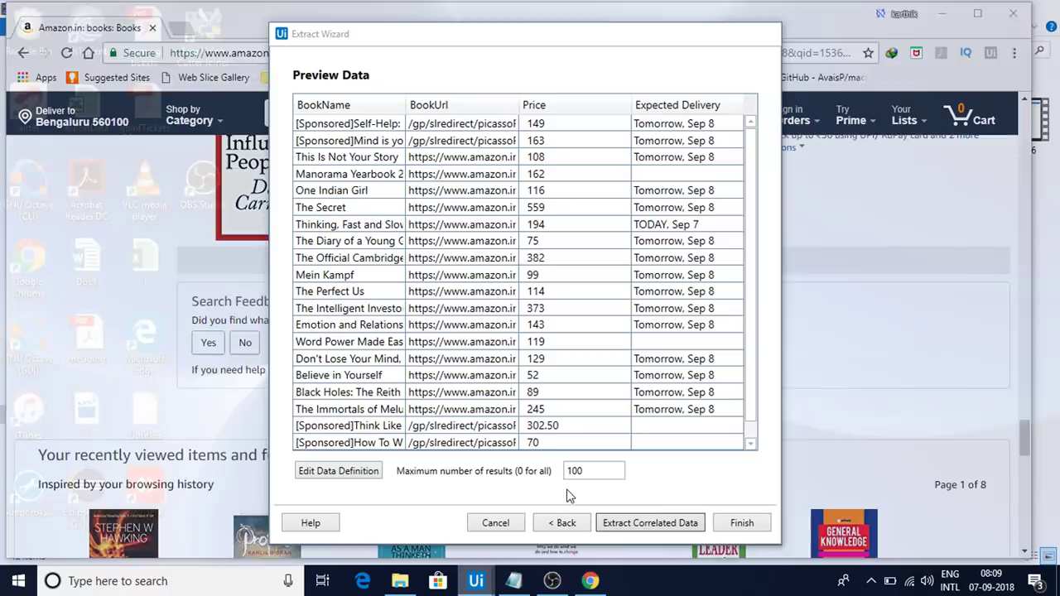
click(757, 526)
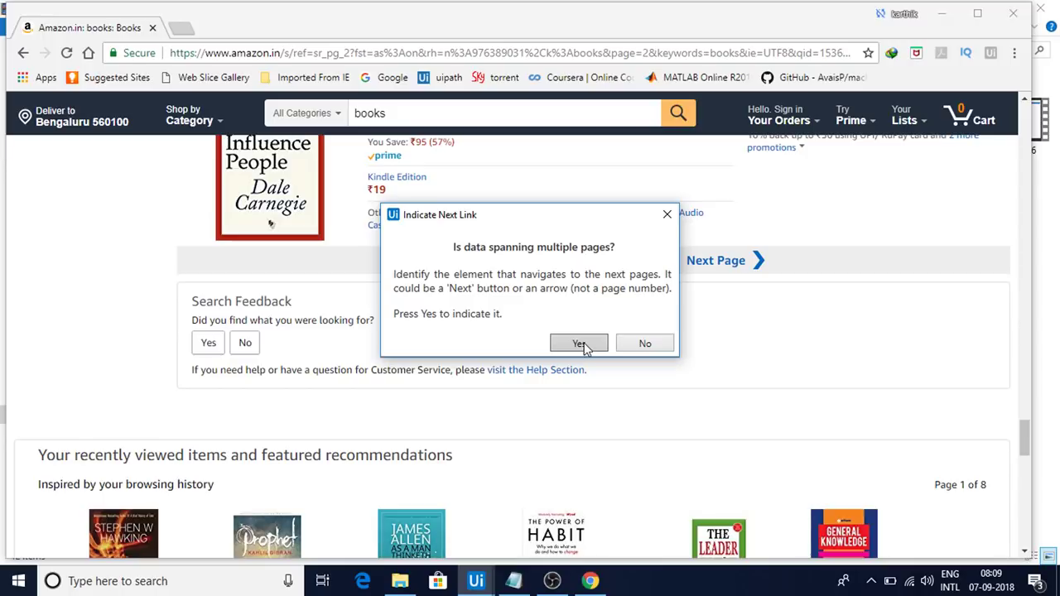
click(579, 343)
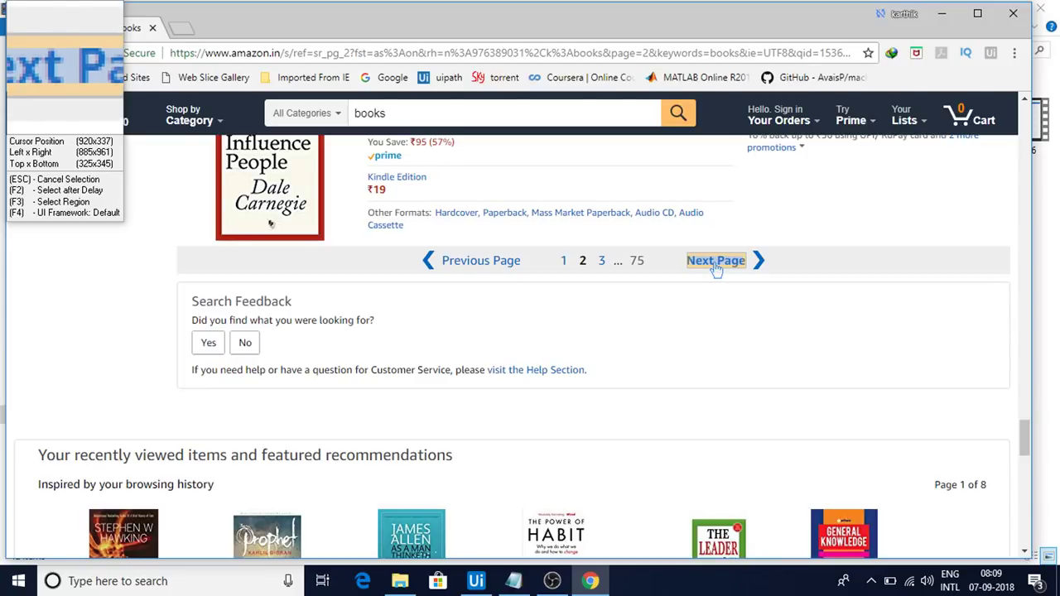
click(714, 265)
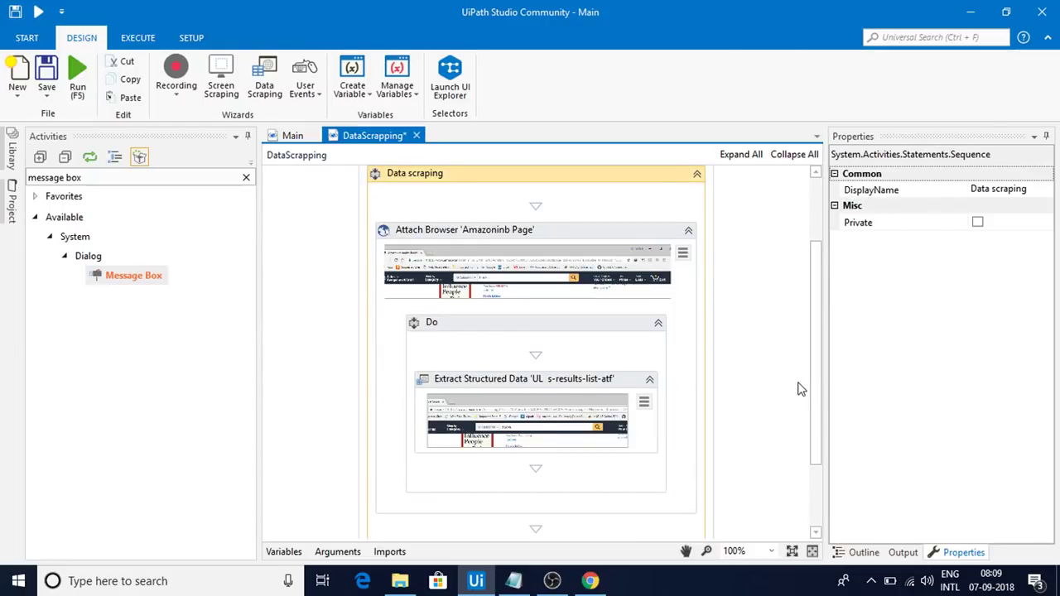
Set the Extract Structured Data activity's maximum number of results to 200
click(616, 382)
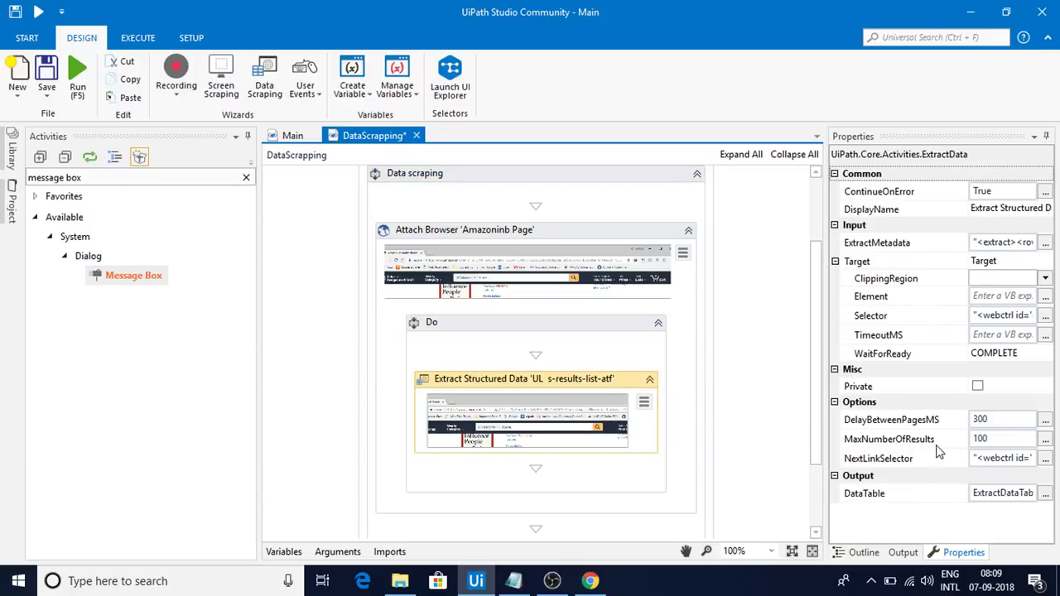
click(994, 440)
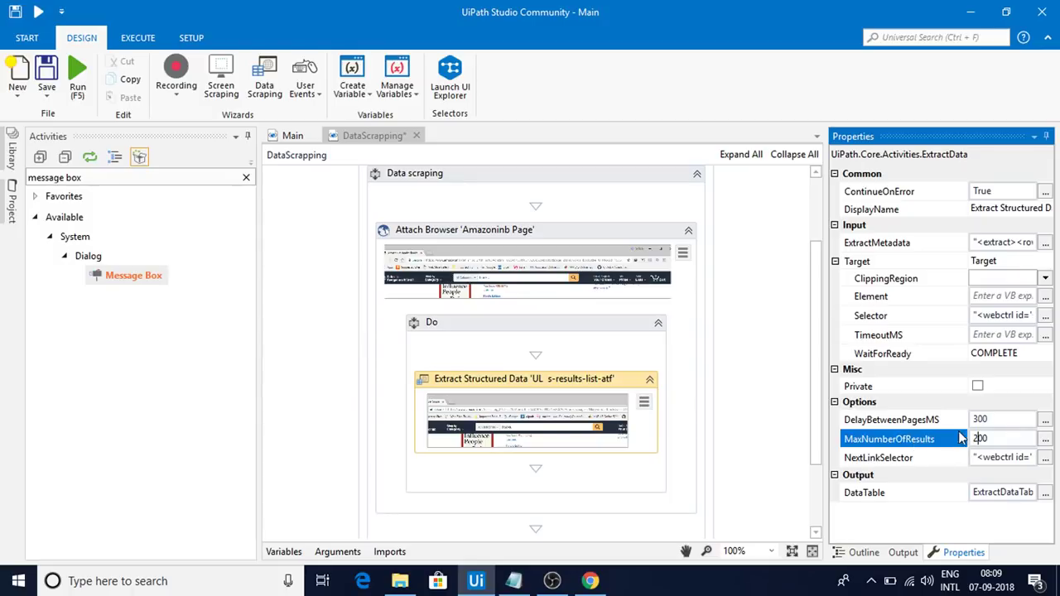
click(1004, 420)
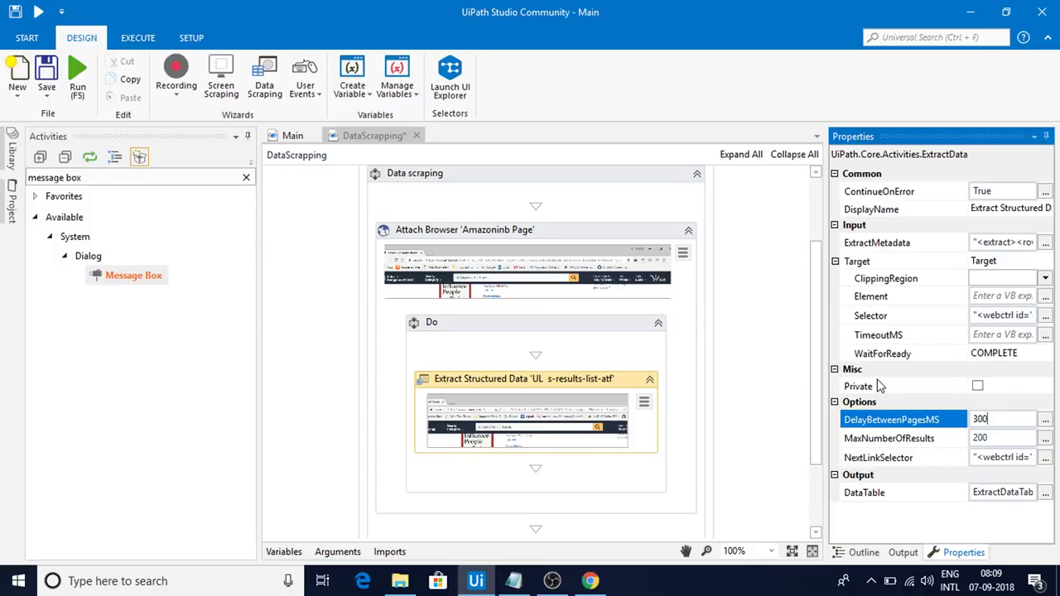
Set the Extract Structured Data activity's delay between pages to 400 ms
click(513, 580)
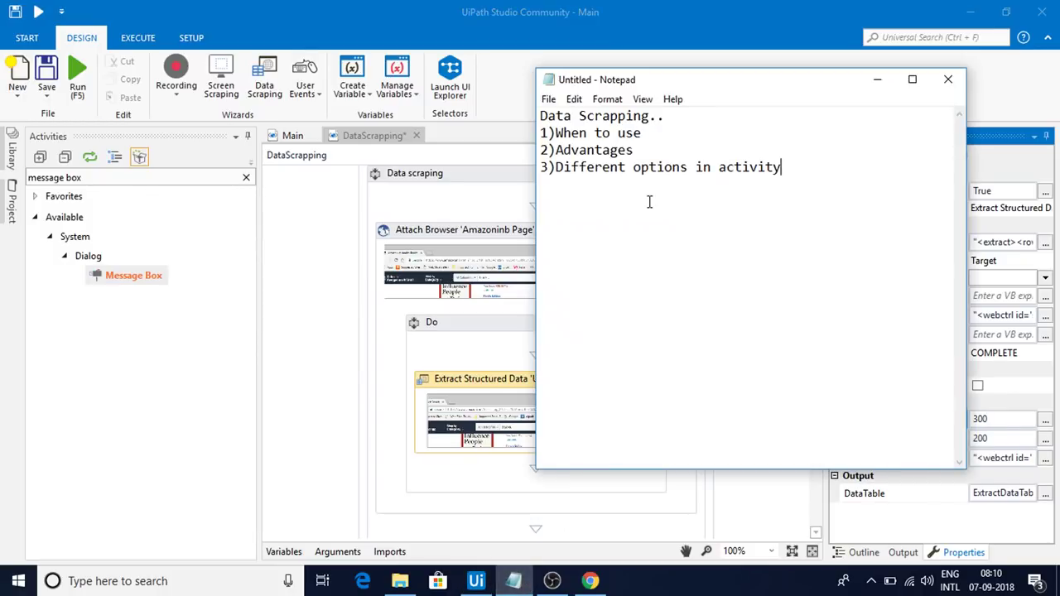
click(346, 416)
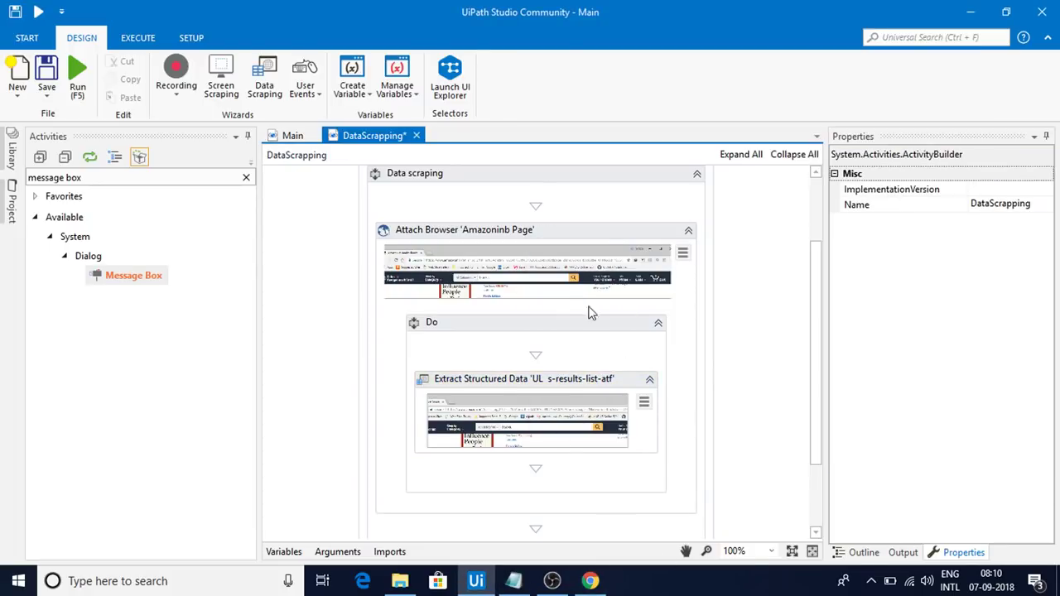
click(603, 232)
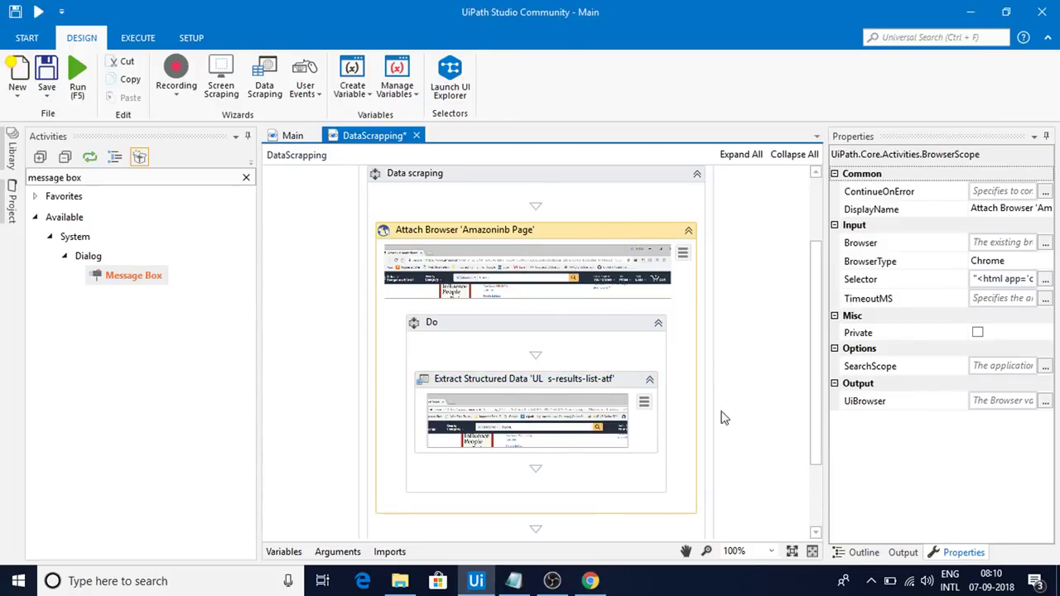
click(619, 374)
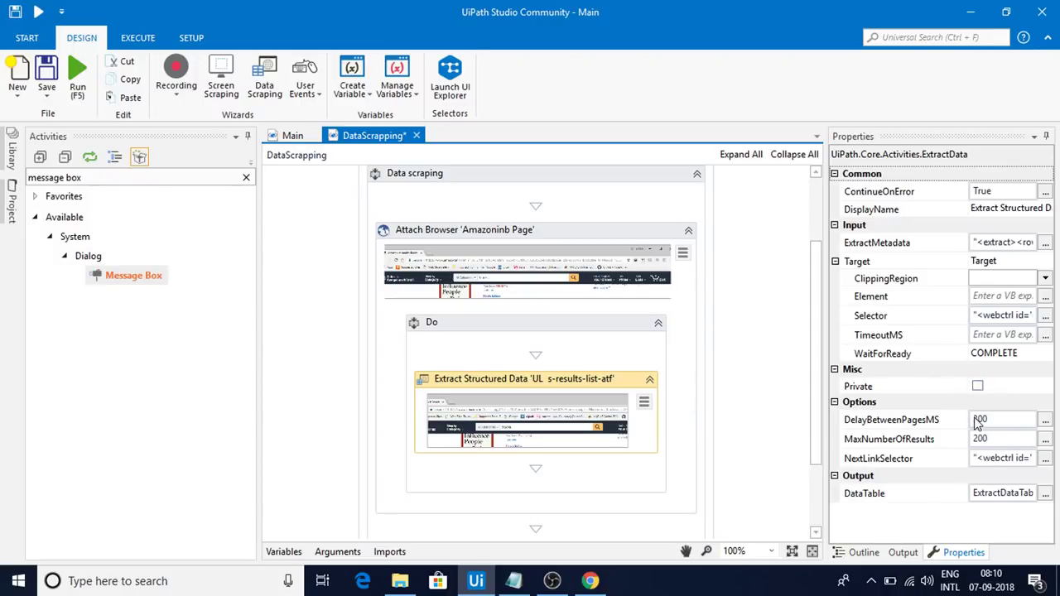
click(979, 421)
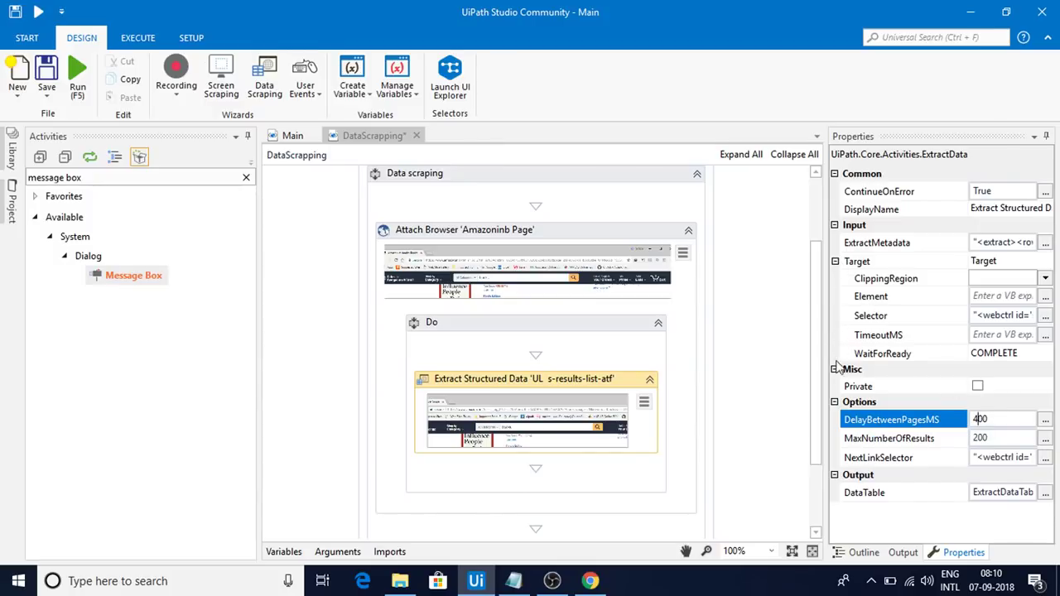
Examine the Extract Structured Data activity's selector and its full extraction metadata XML, including the column definitions
click(1045, 316)
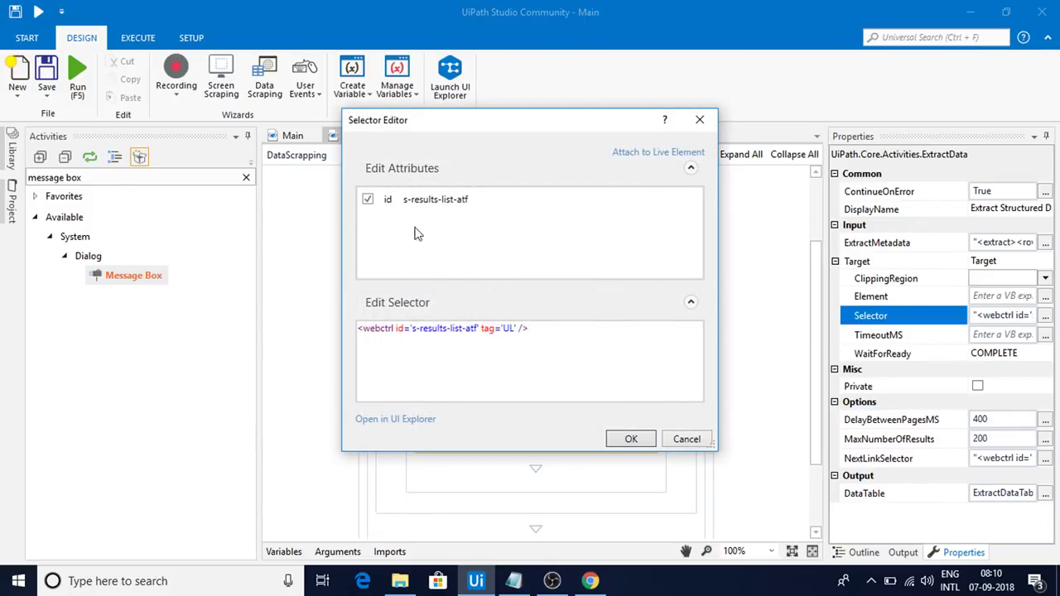
click(619, 441)
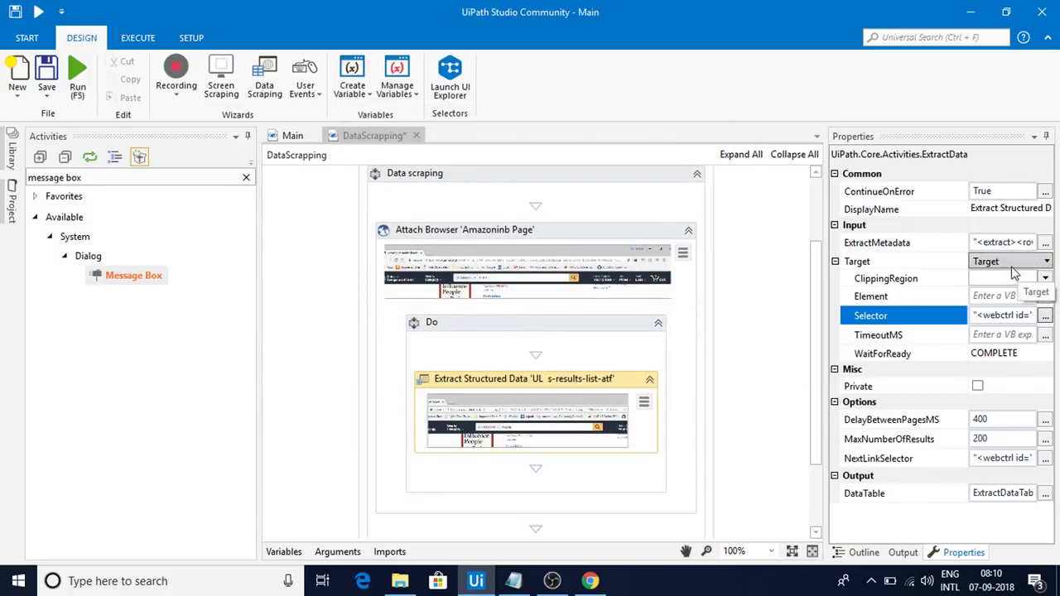
click(1046, 244)
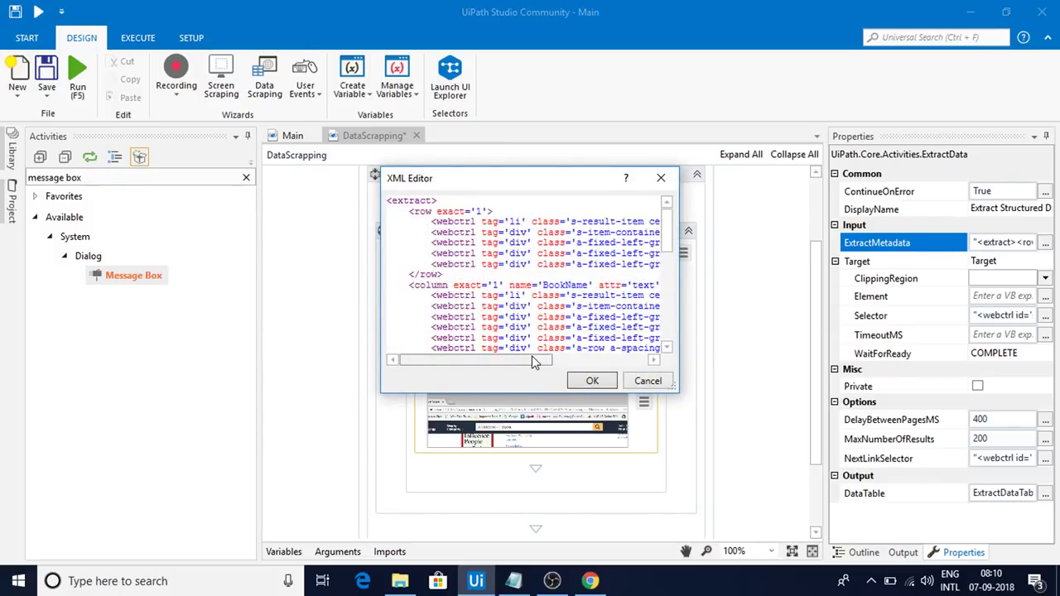
drag(539, 360, 683, 376)
drag(618, 358, 491, 376)
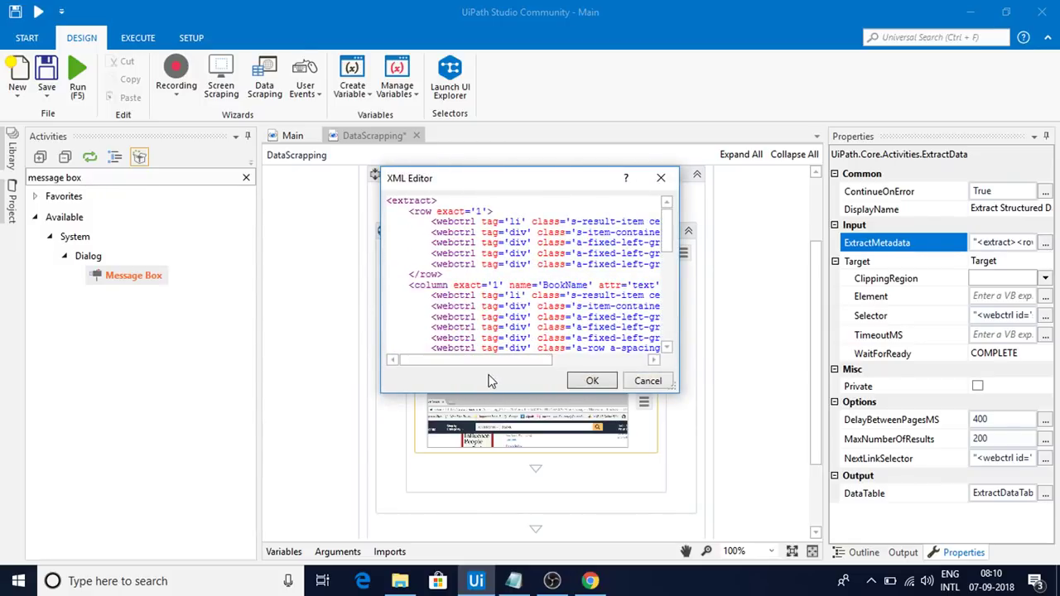
drag(668, 259, 667, 335)
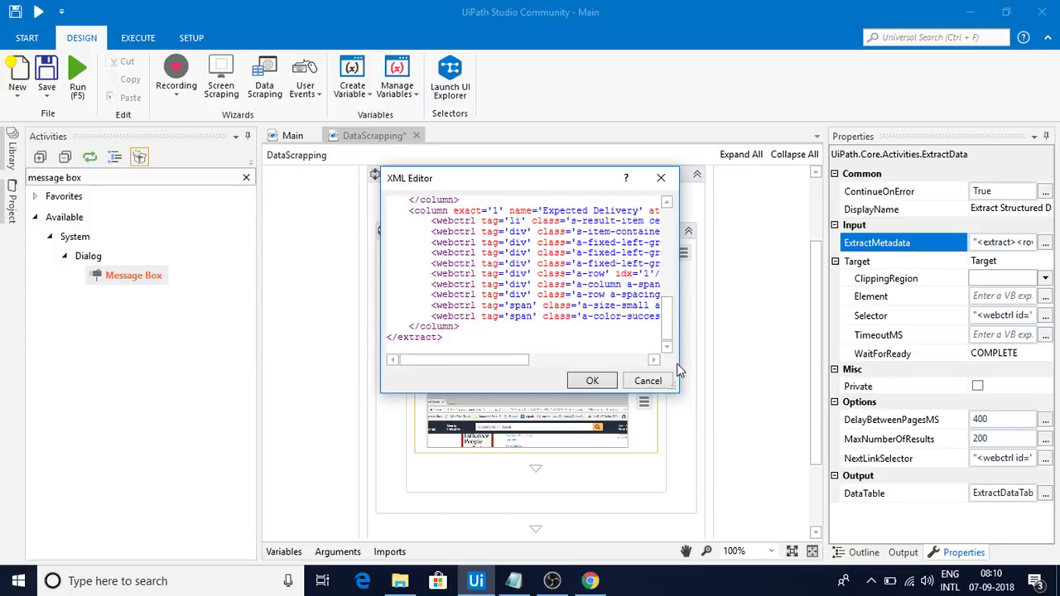
click(607, 379)
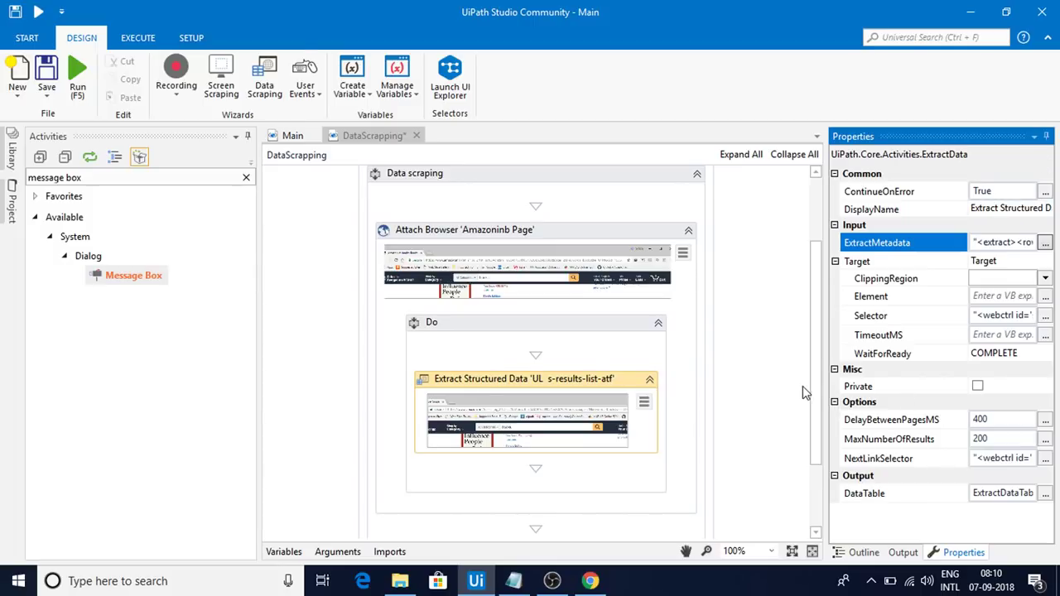
Examine the Attach Browser activity's selector and the Amazon books results page in Chrome, and return to UiPath Studio
drag(822, 368, 823, 303)
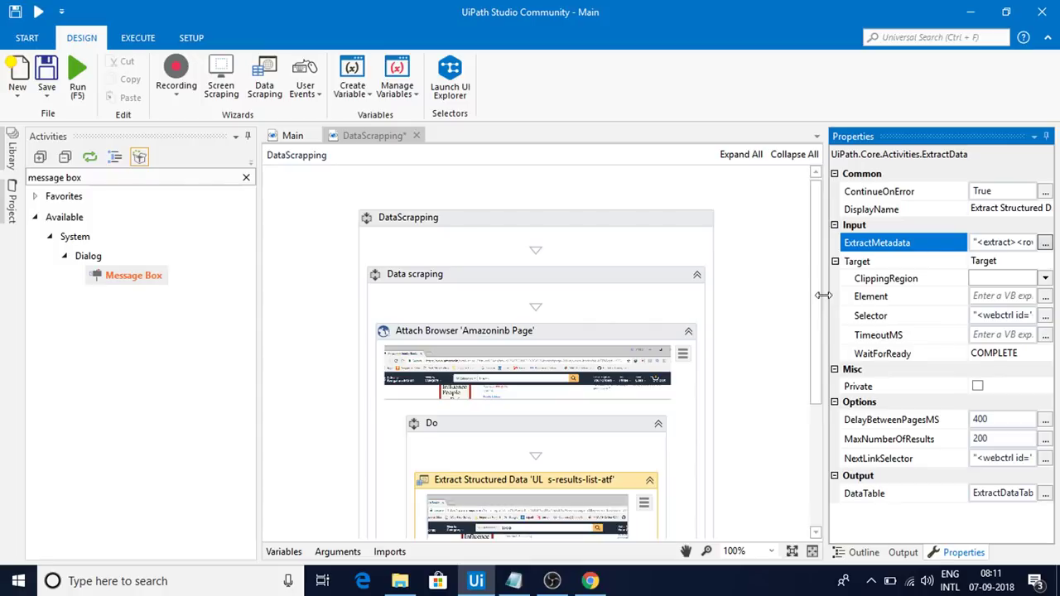
click(581, 328)
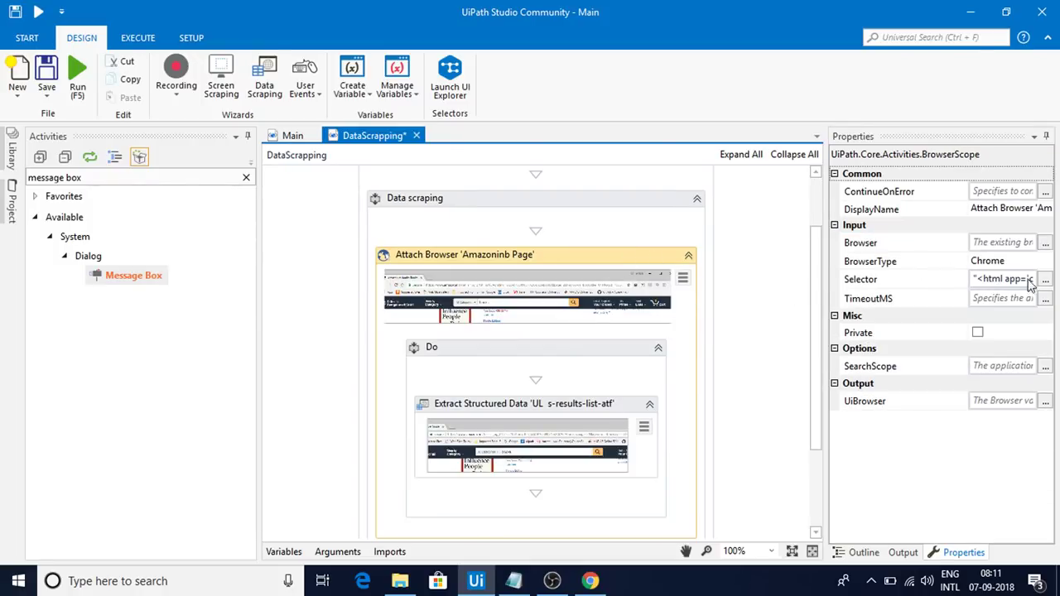
click(1045, 281)
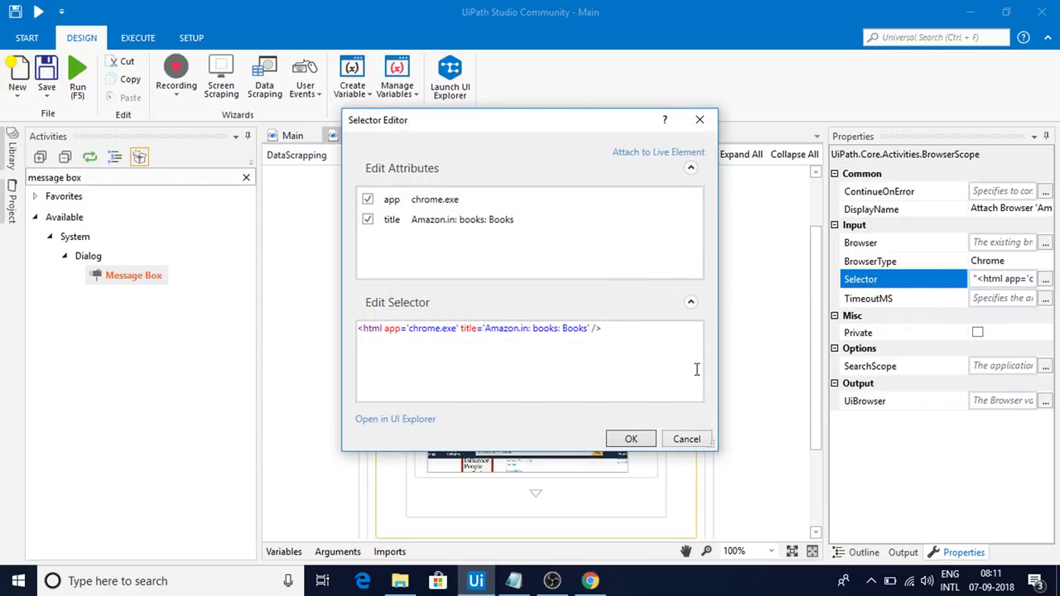
click(631, 439)
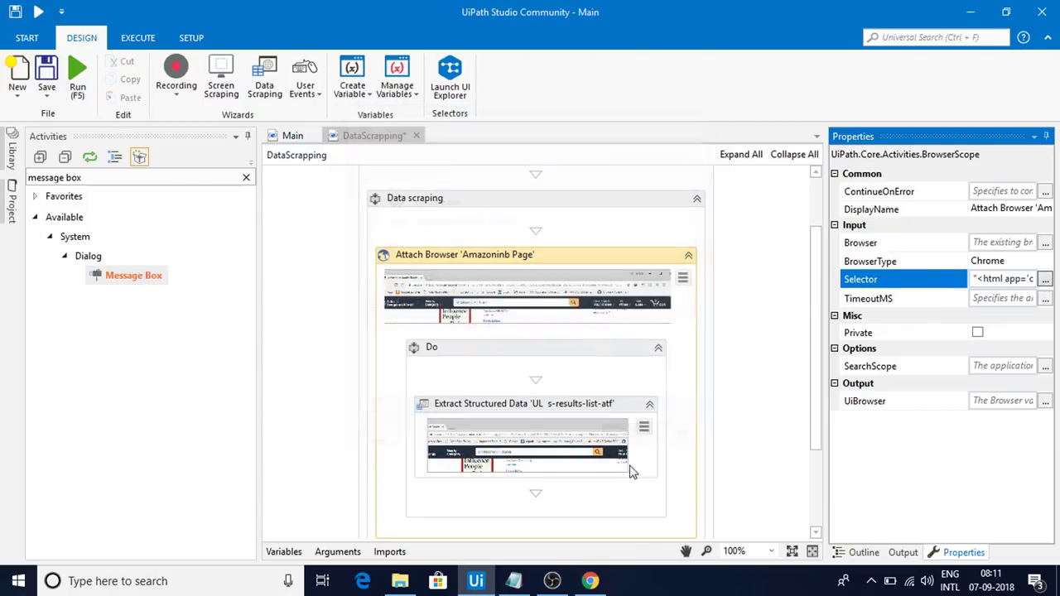
click(590, 582)
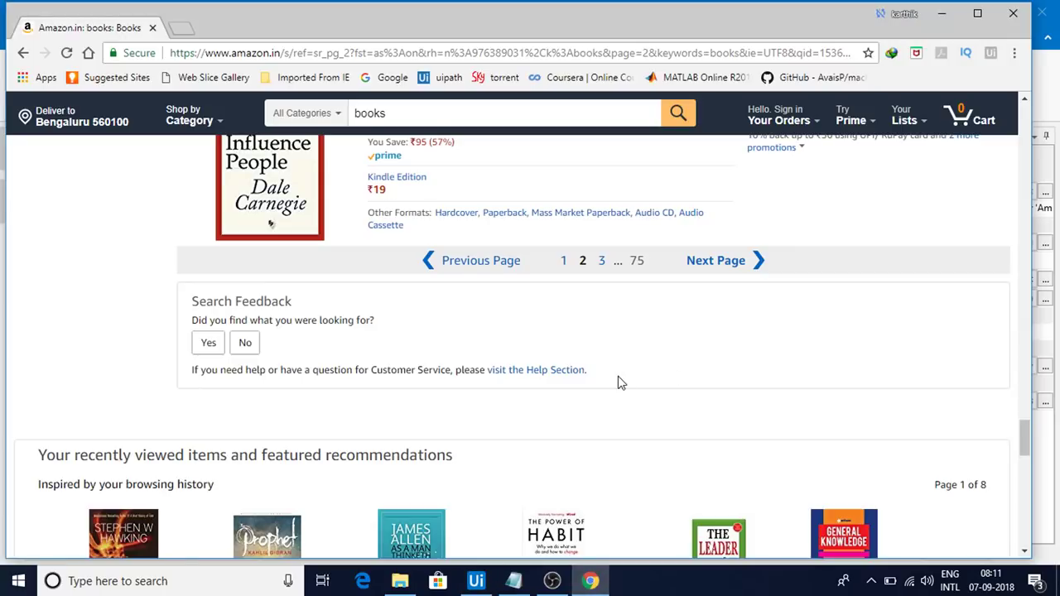
drag(1025, 439, 1025, 131)
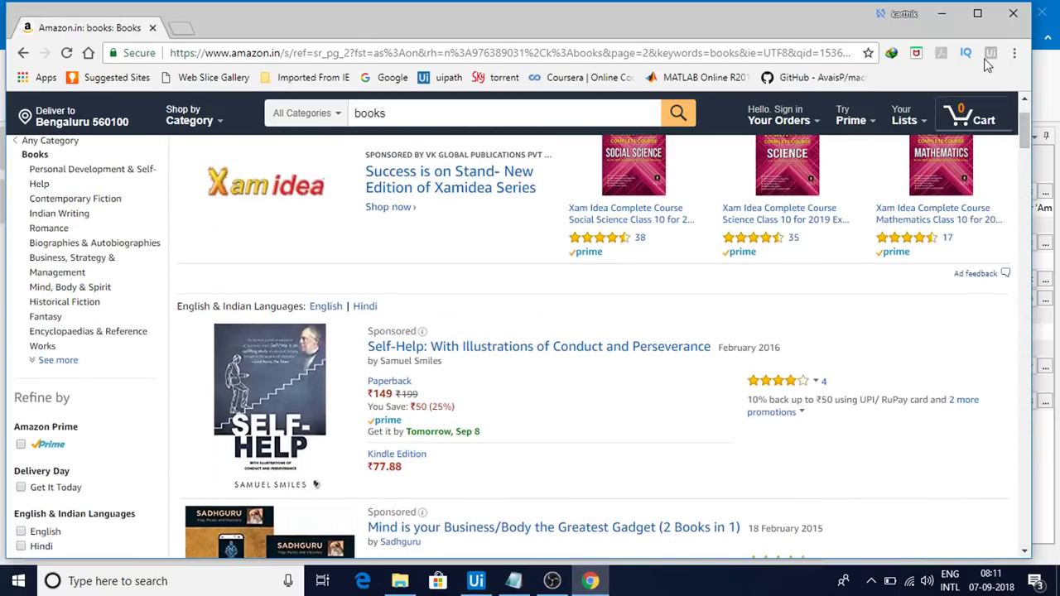
click(941, 13)
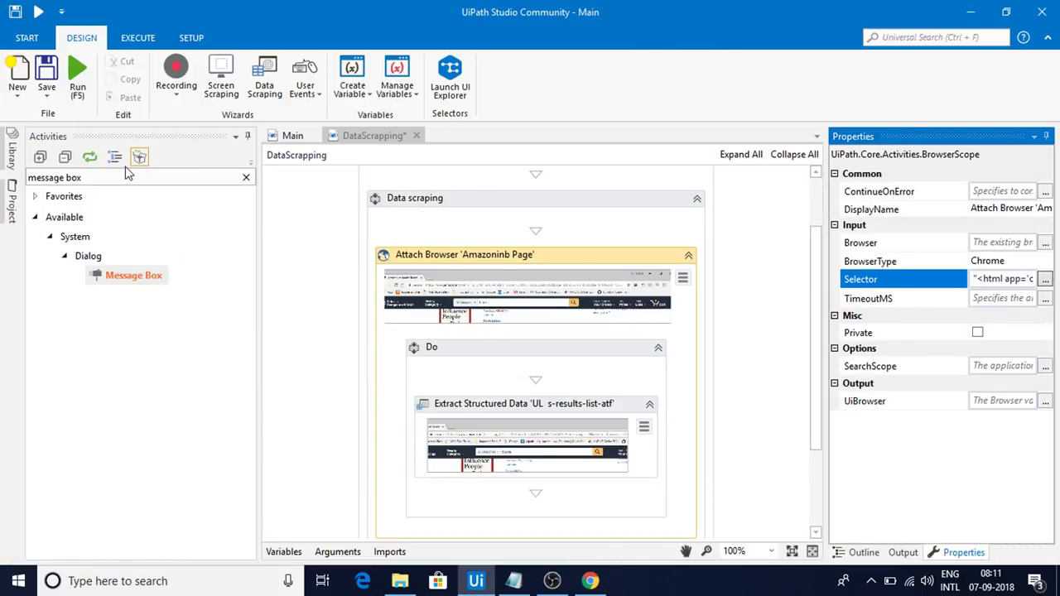
Find the Output Data Table activity and add it below Attach Browser in the Data scraping sequence
click(627, 417)
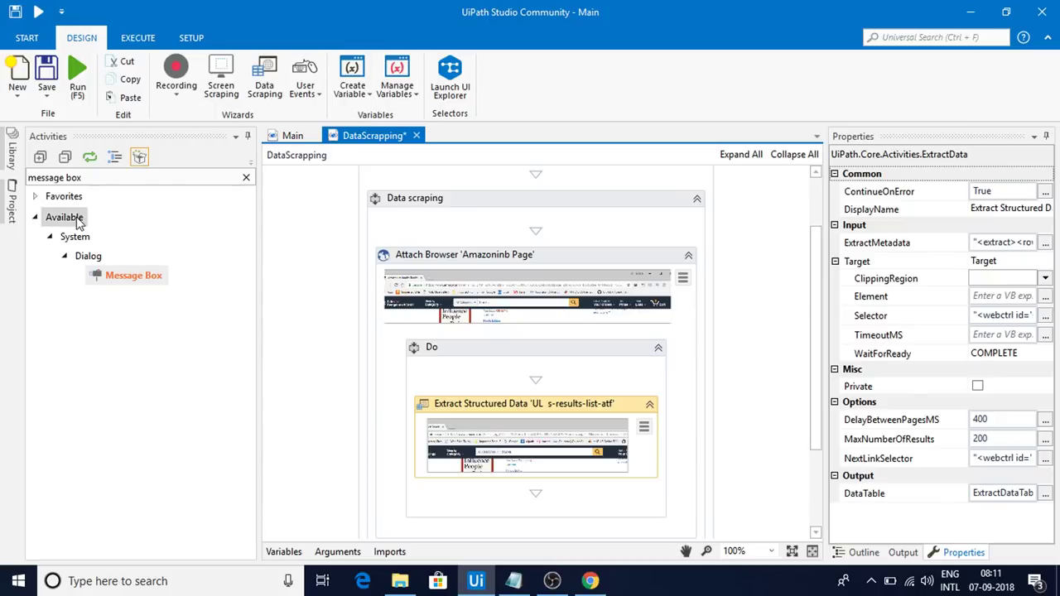
click(97, 177)
key(BackSpace)
key(BackSpace)
key(BackSpace)
key(BackSpace)
key(BackSpace)
key(BackSpace)
key(BackSpace)
key(BackSpace)
key(BackSpace)
key(BackSpace)
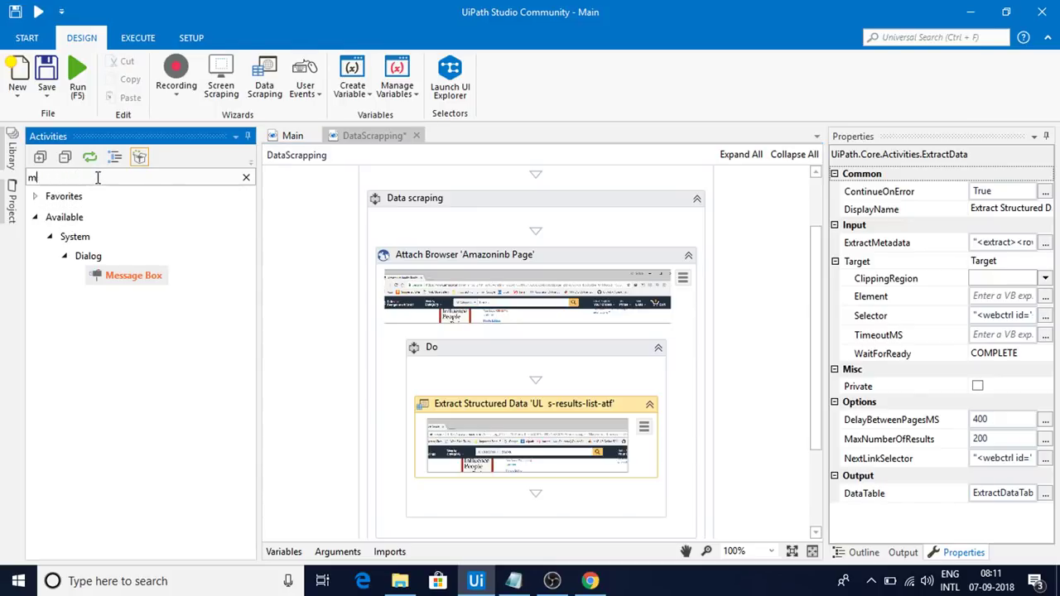
text(output)
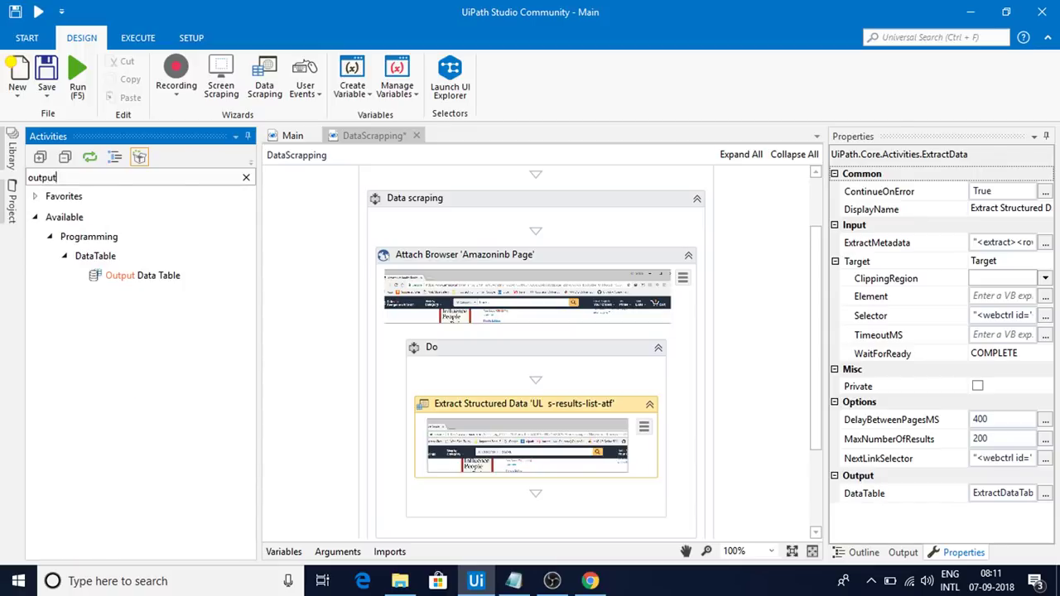
drag(147, 281, 530, 420)
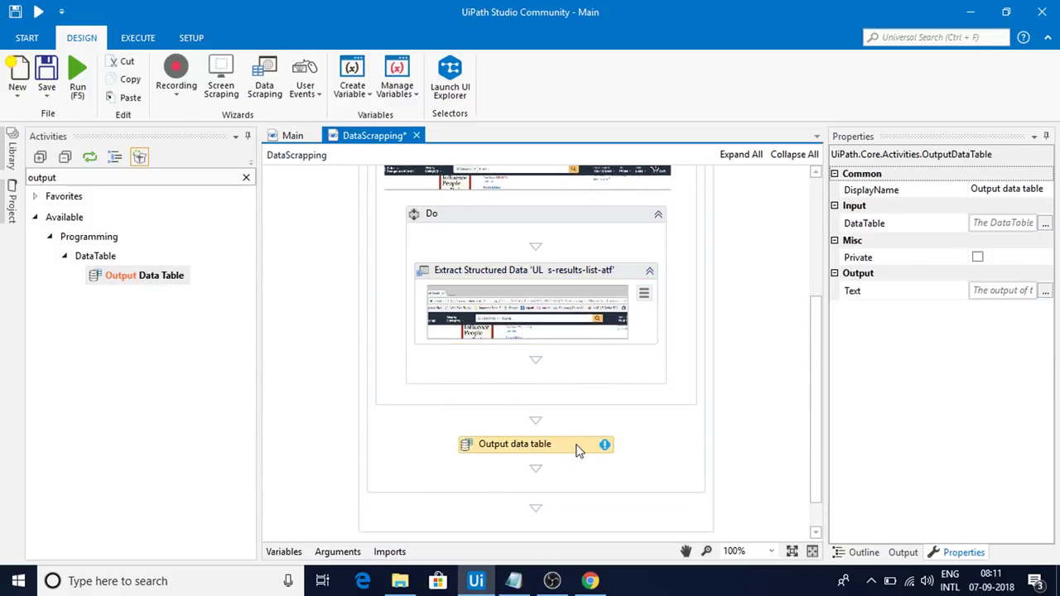
Set the Output data table activity's DataTable input to the ExtractDataTable variable
click(993, 225)
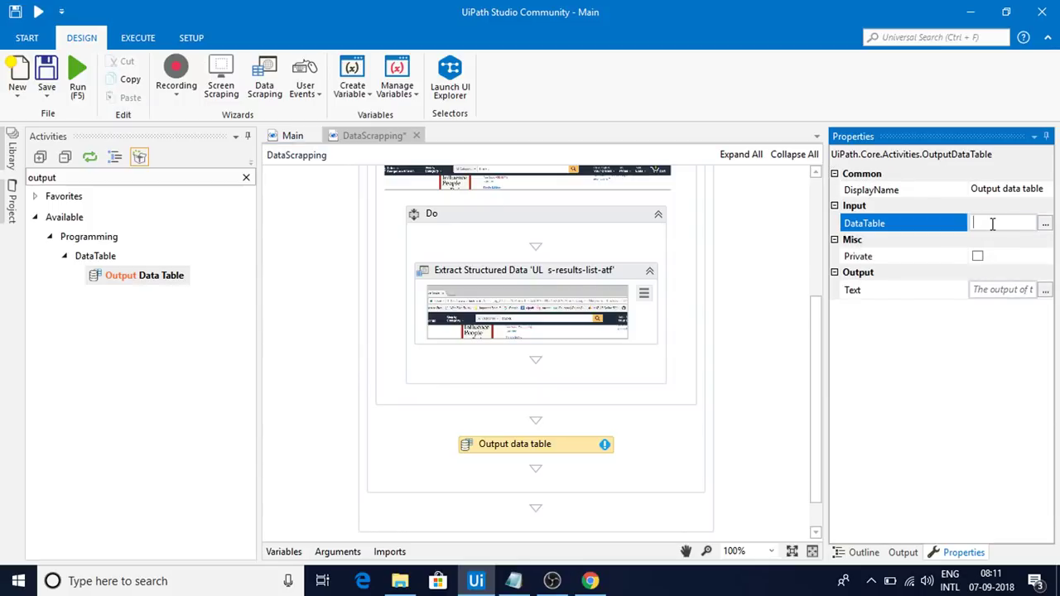
text(dt)
text(a)
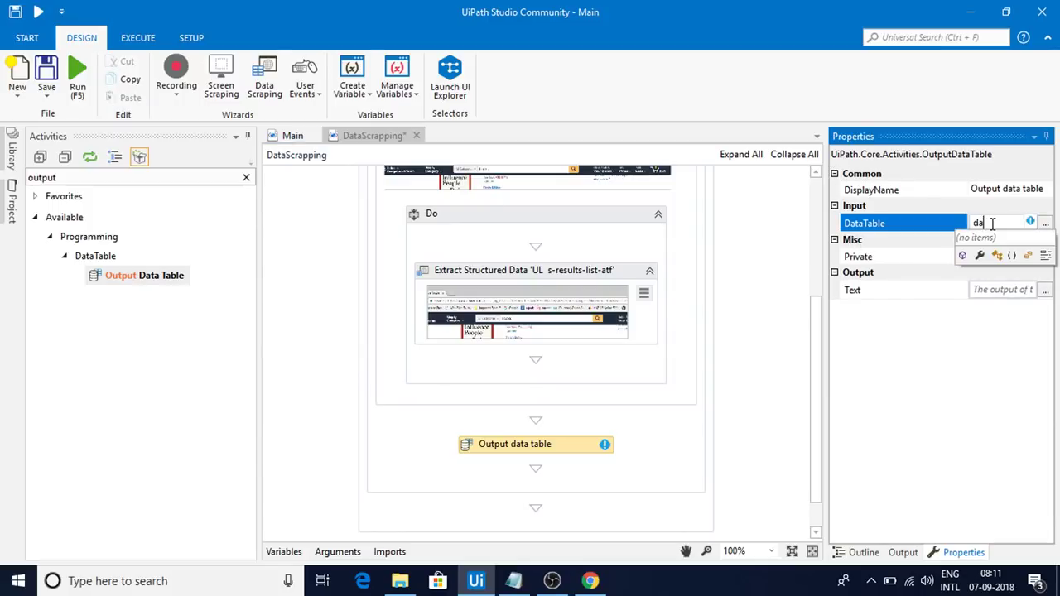
key(BackSpace)
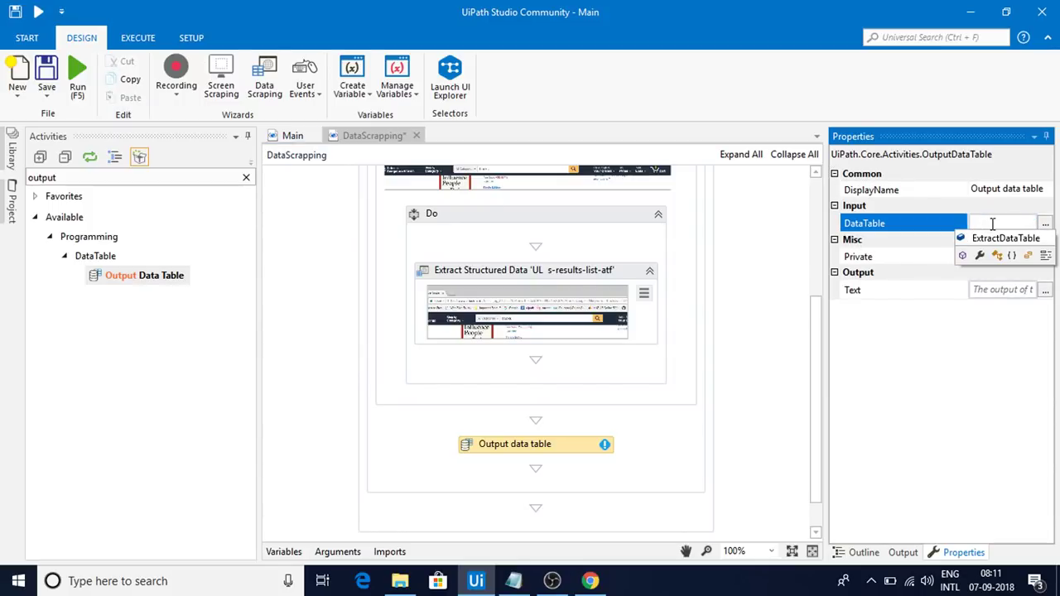
double_click(998, 240)
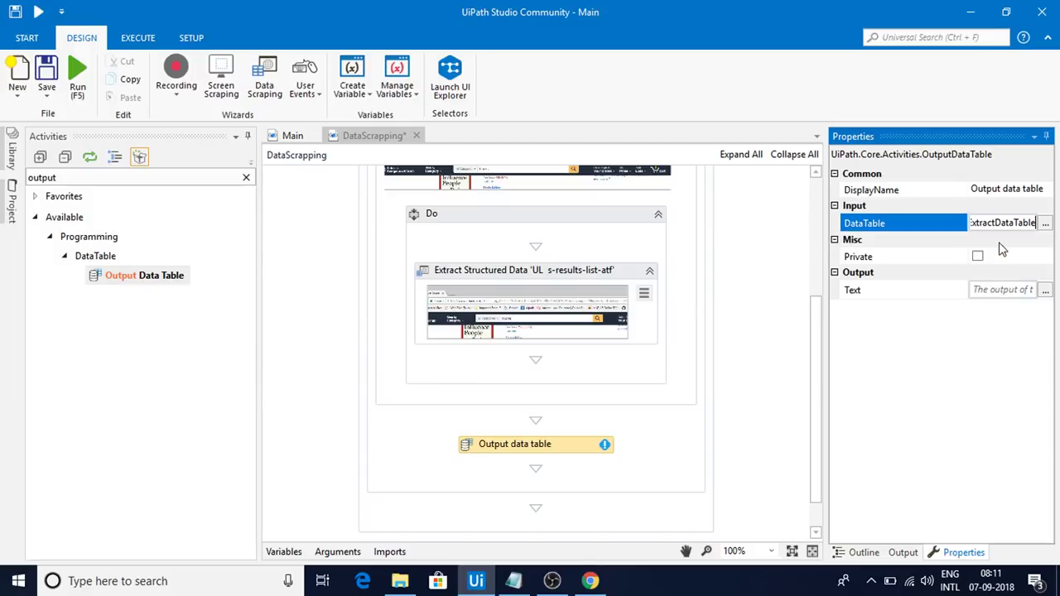
Create a variable named str as the Text output of the Output data table activity
click(994, 290)
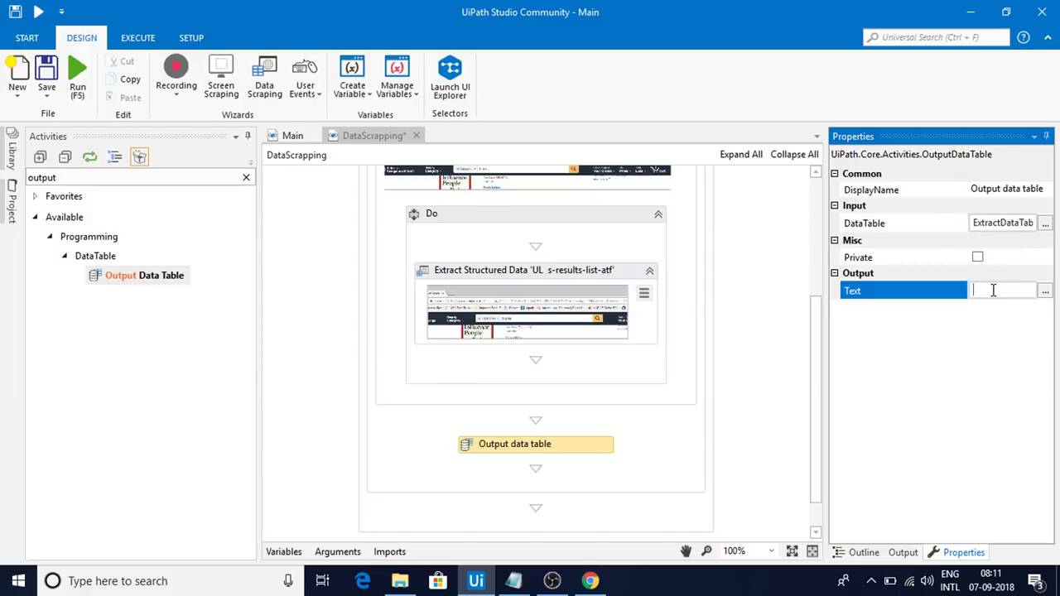
key(ctrl+k)
text(str)
key(Return)
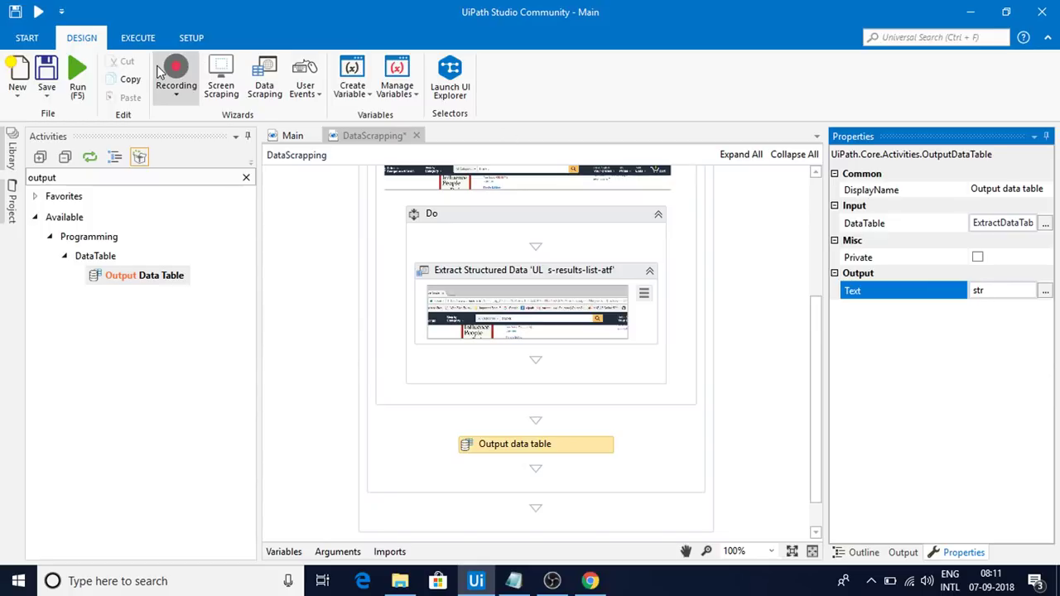
Find the Message Box activity, add it below Output data table, and set its content to str
click(112, 178)
key(BackSpace)
key(BackSpace)
key(BackSpace)
key(BackSpace)
key(BackSpace)
key(BackSpace)
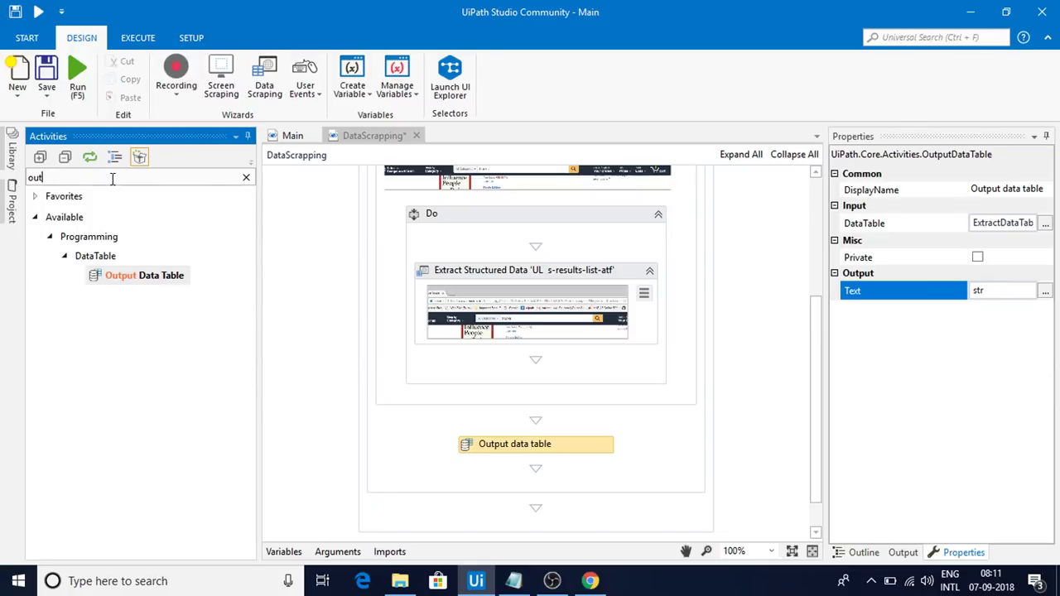
text(message box)
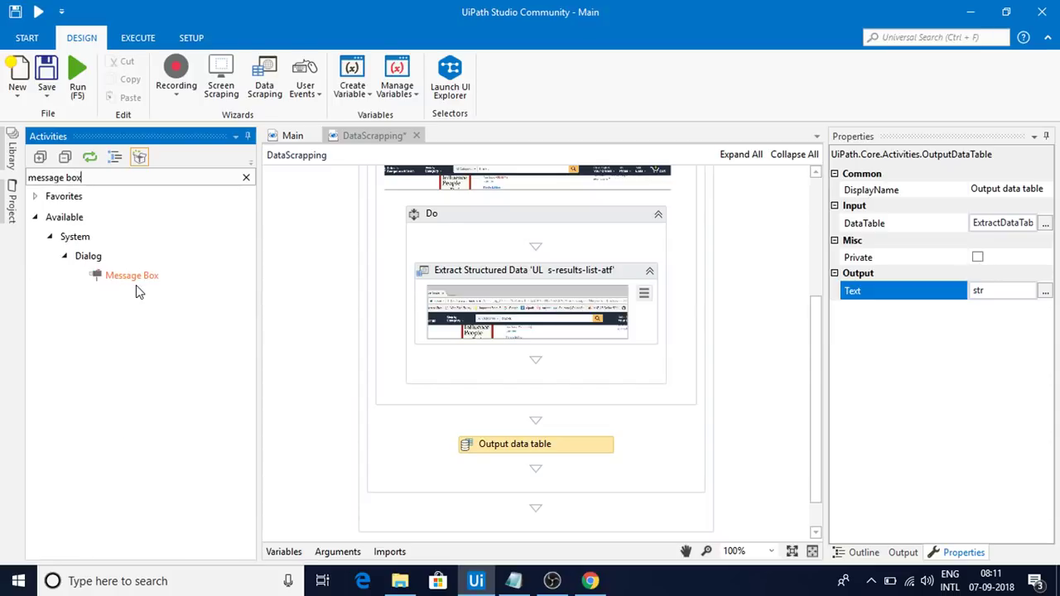
click(137, 282)
drag(137, 282, 542, 439)
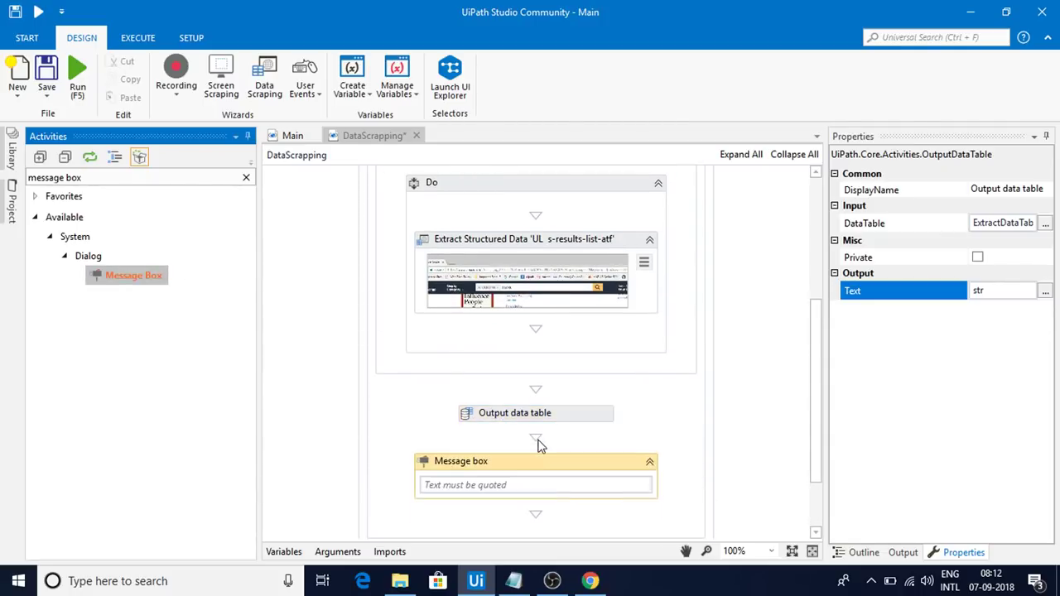
click(547, 487)
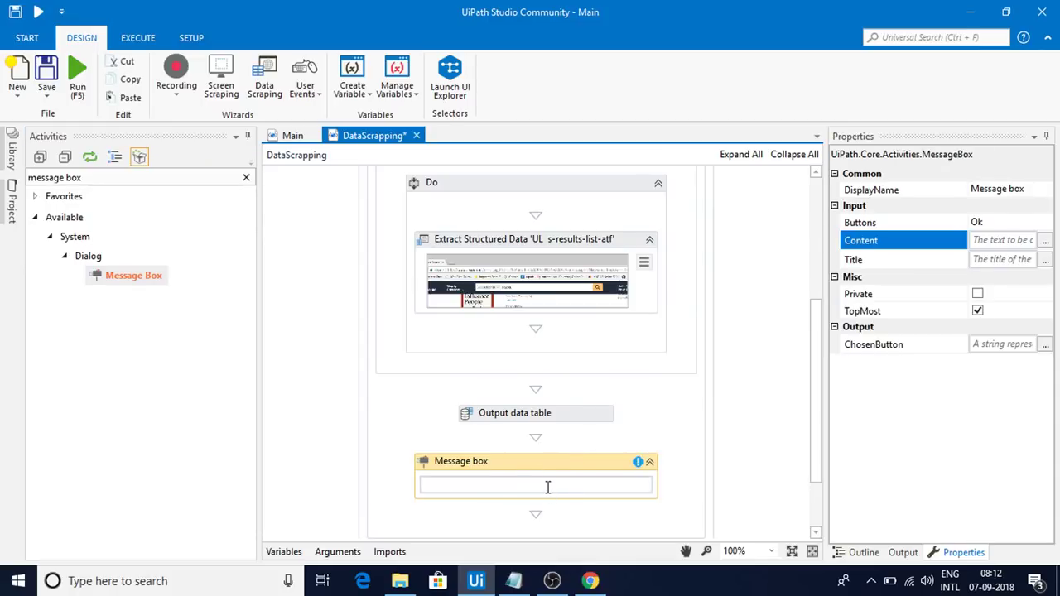
text(str)
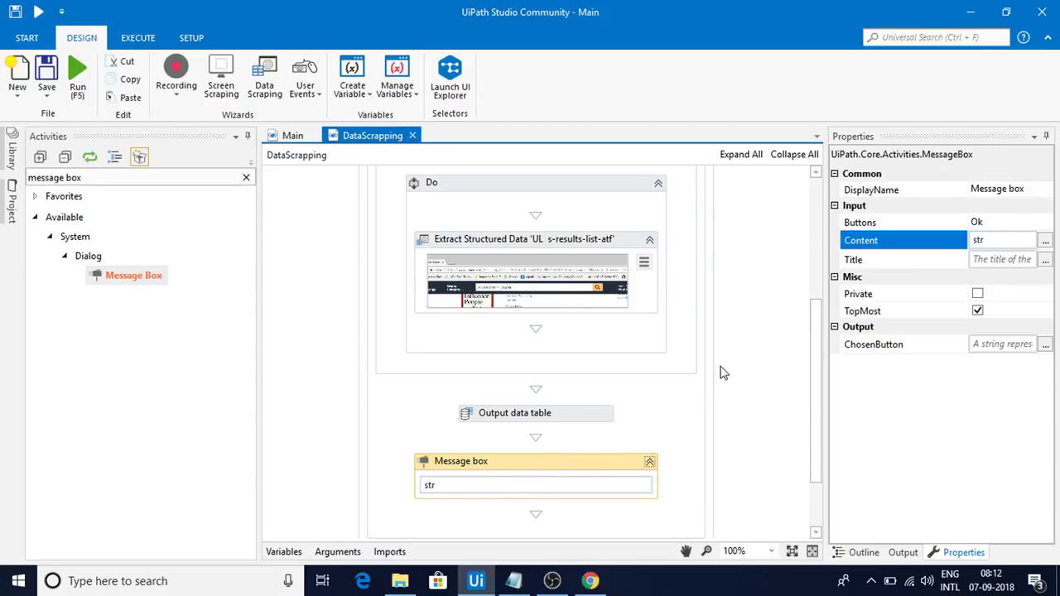
Run the DataScrapping workflow, review the scraped book data in the message box, and dismiss it
click(80, 93)
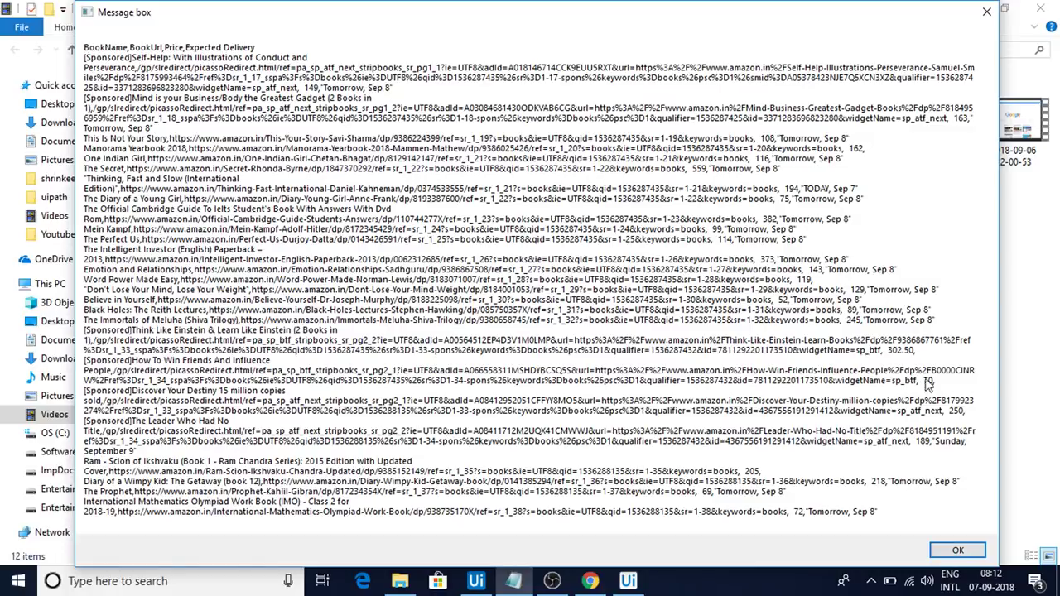
click(958, 549)
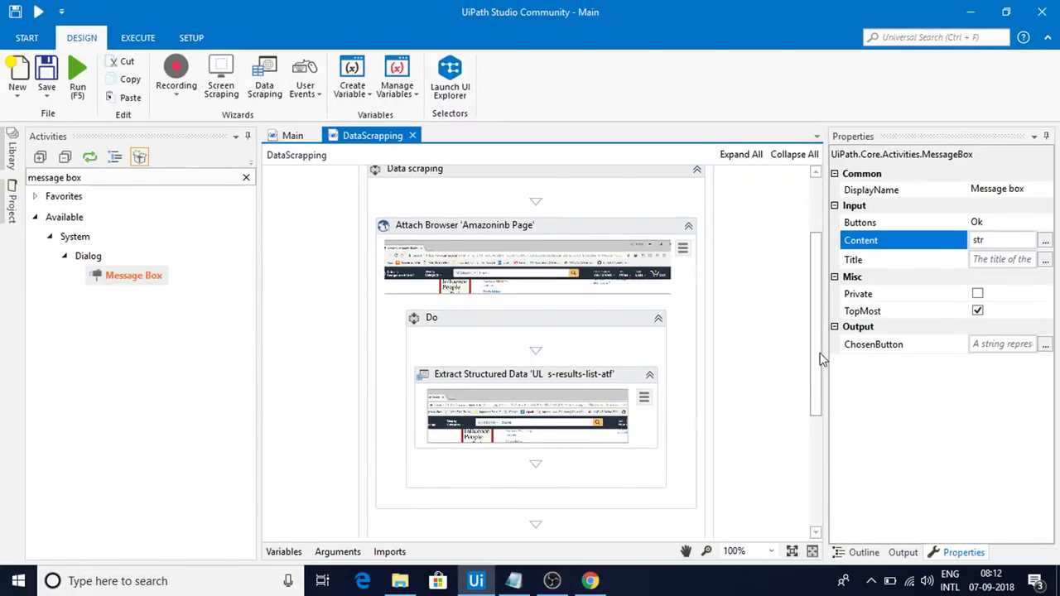
drag(814, 360, 839, 473)
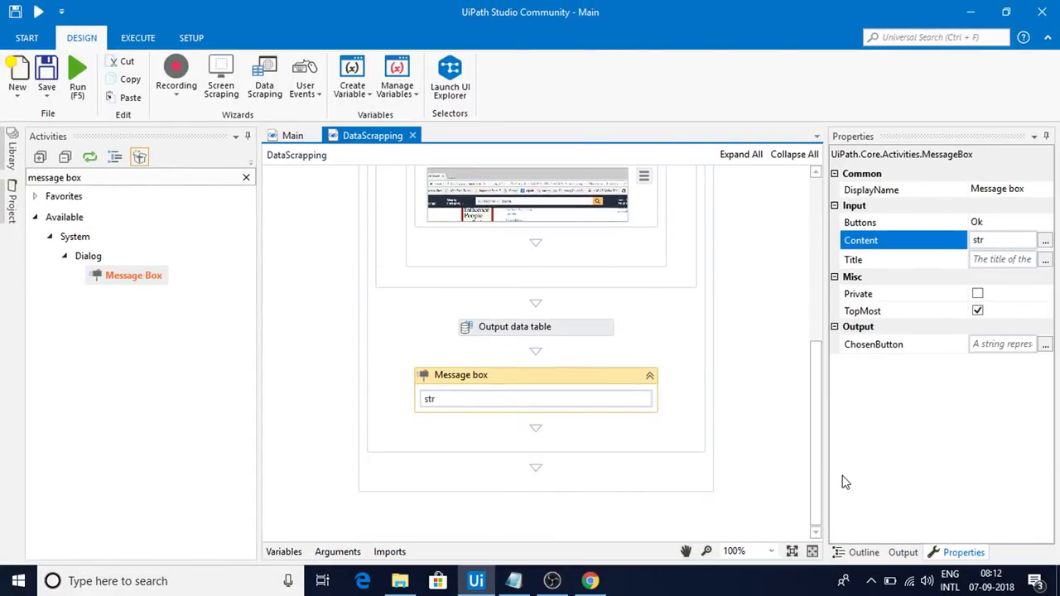
Close the Amazon results window in Chrome and rerun the DataScrapping workflow without it
click(592, 583)
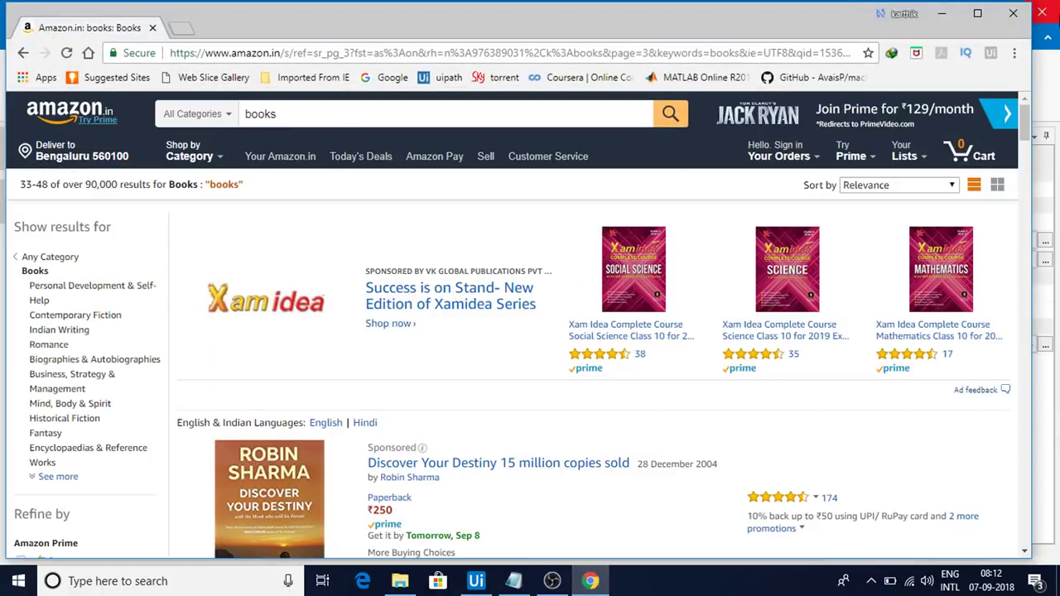
click(1015, 15)
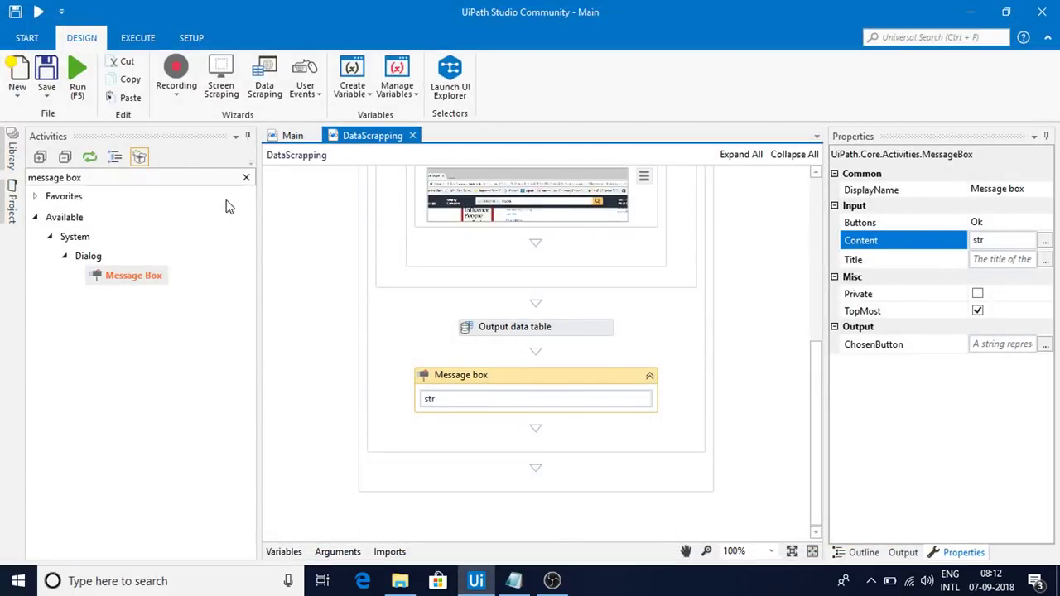
click(73, 93)
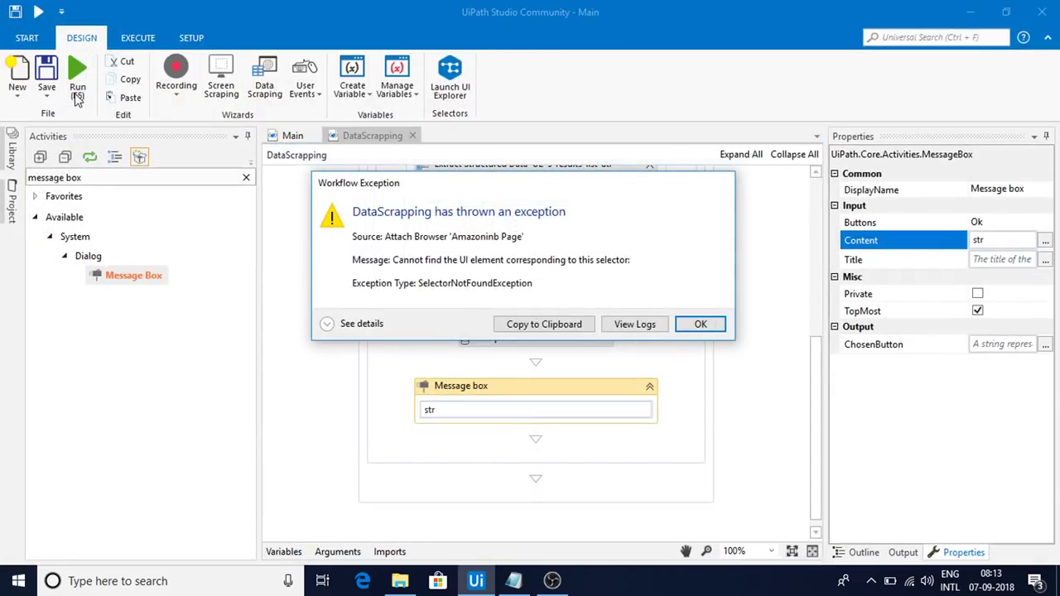
key(Return)
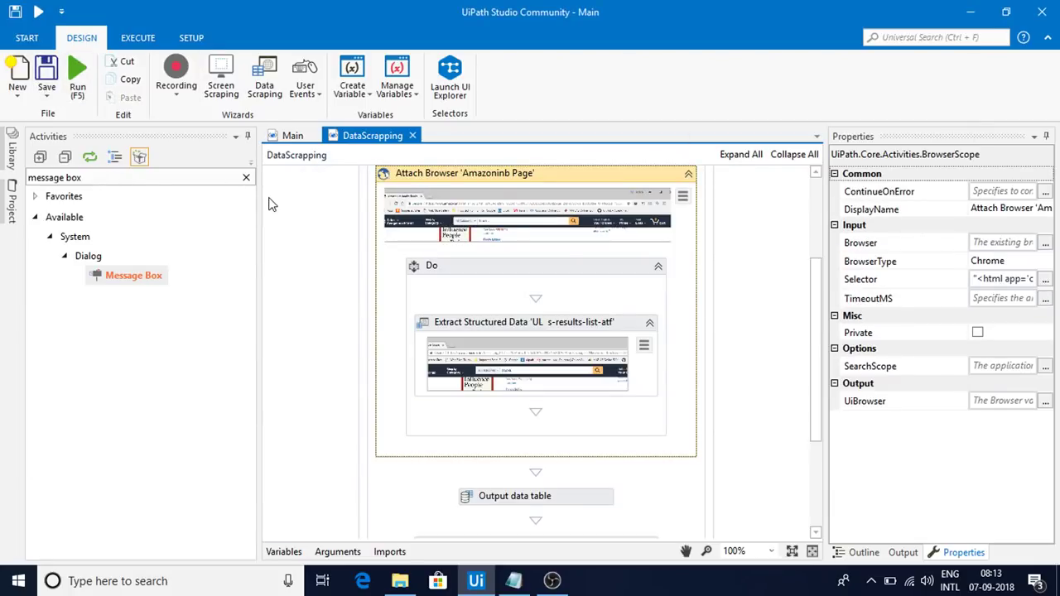
Find the Open Browser activity and add it above Attach Browser in the Data scraping sequence
drag(822, 294, 817, 239)
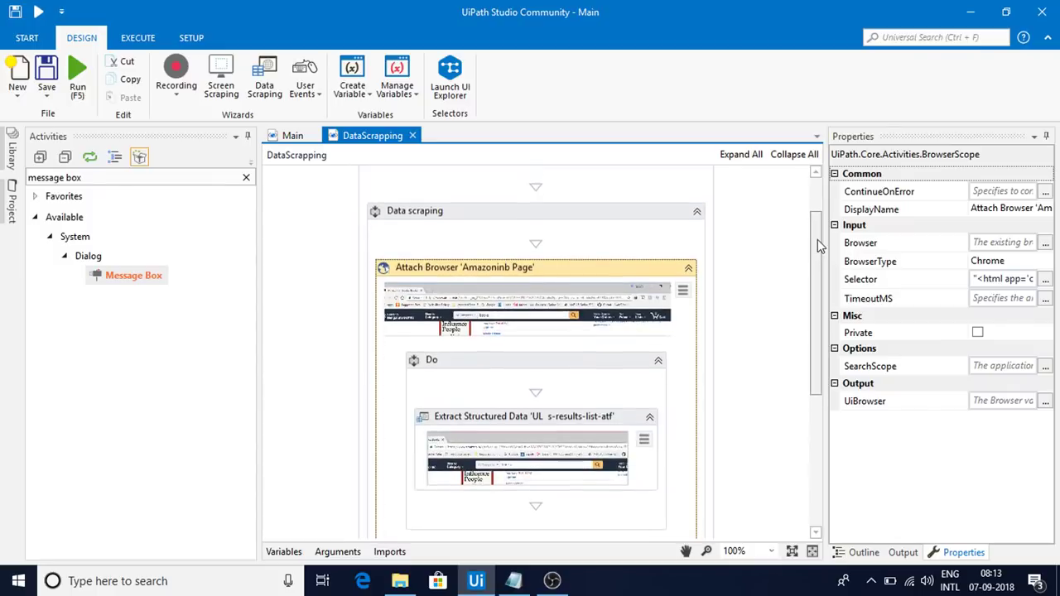
click(87, 177)
key(BackSpace)
key(BackSpace)
key(BackSpace)
key(BackSpace)
key(BackSpace)
key(BackSpace)
key(BackSpace)
key(BackSpace)
key(BackSpace)
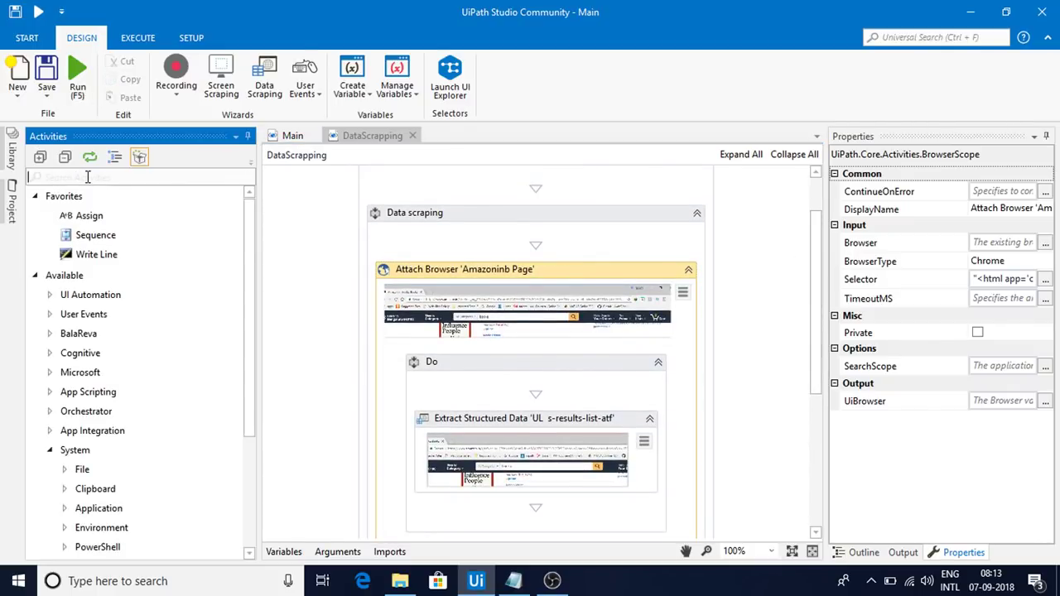
text(open browse)
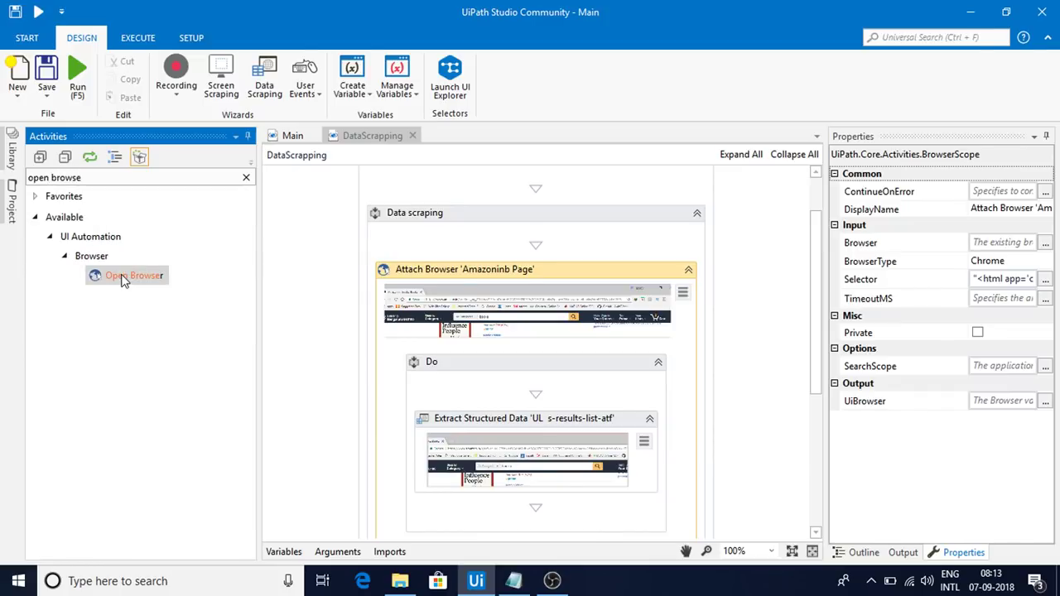
drag(124, 281, 491, 258)
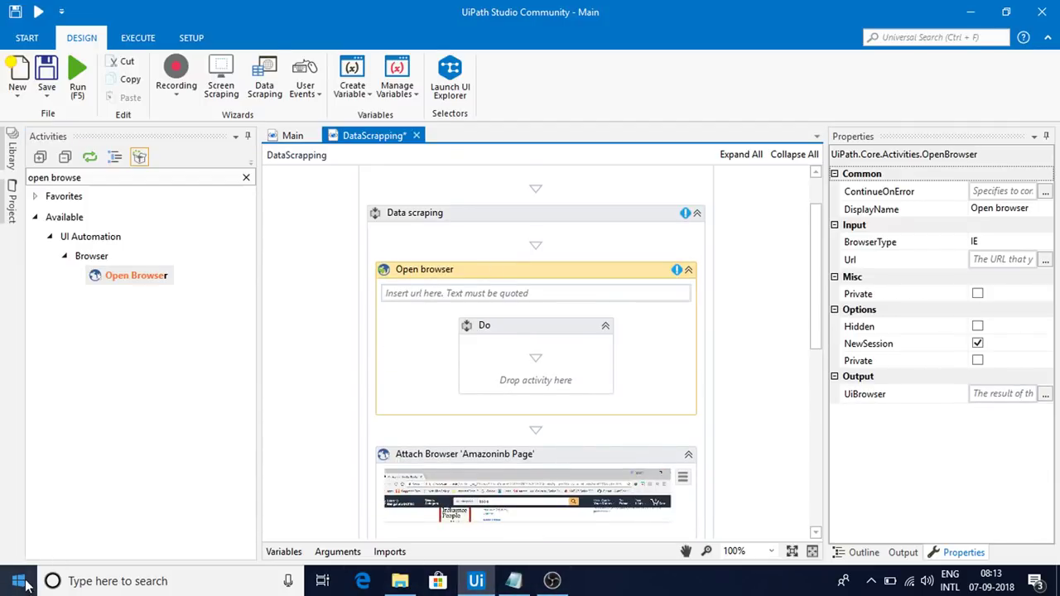
Launch Google Chrome from the Windows search and return to UiPath Studio
click(132, 590)
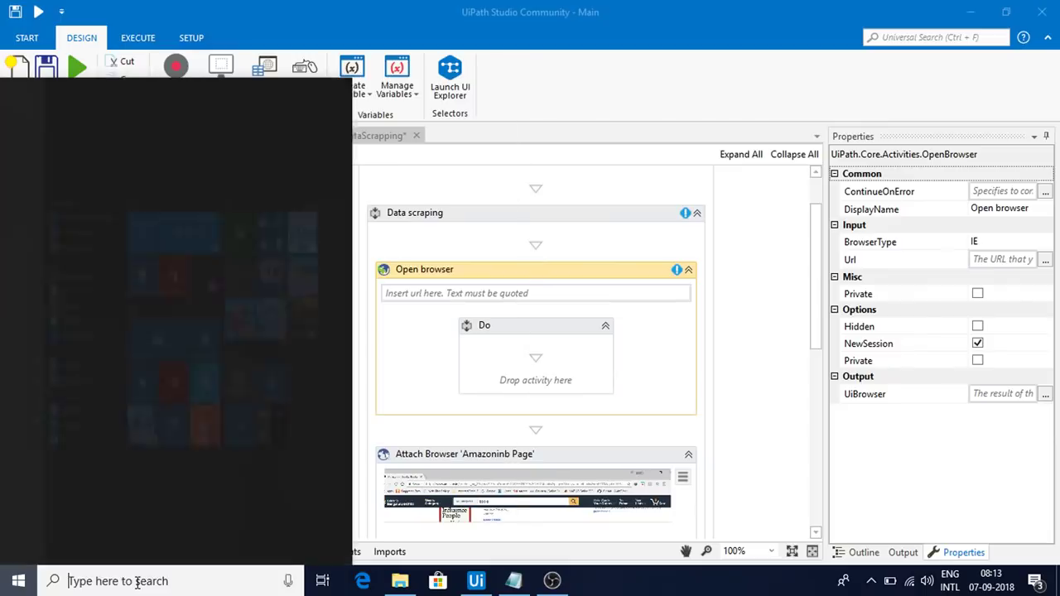
text(ama)
key(BackSpace)
key(BackSpace)
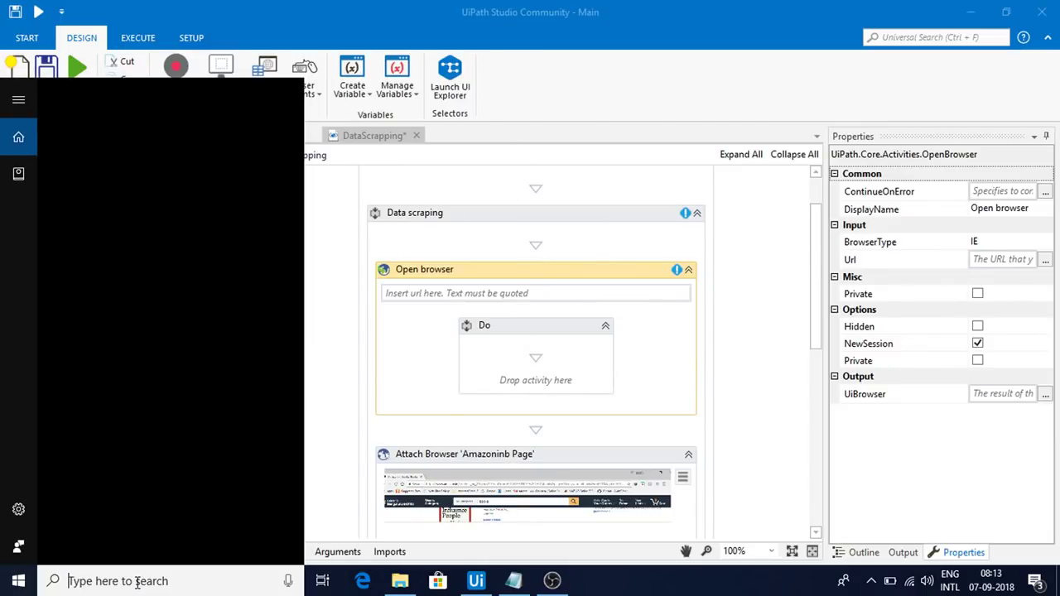
text(chrom)
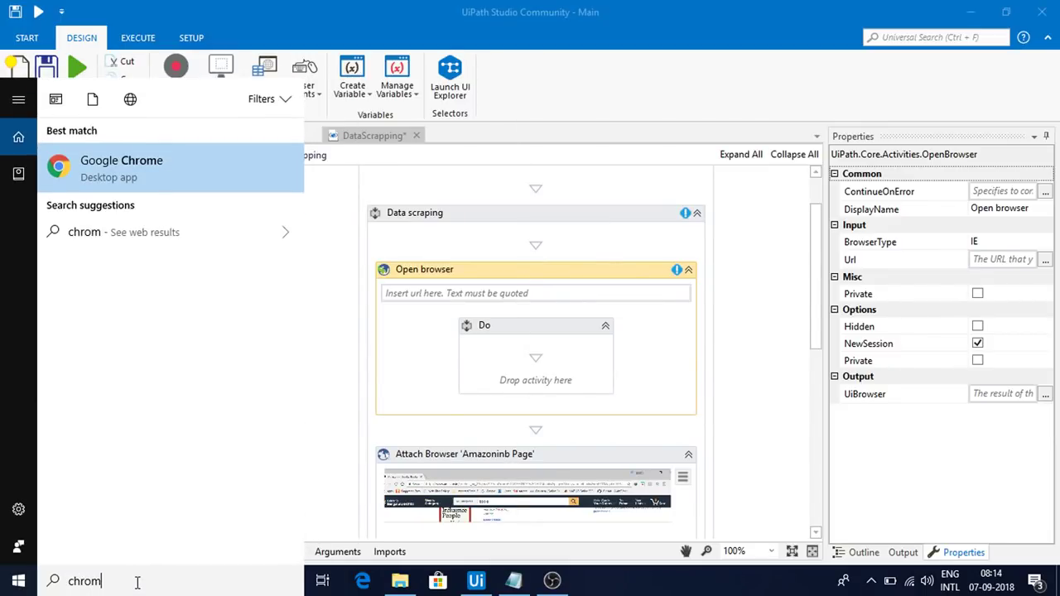
key(Escape)
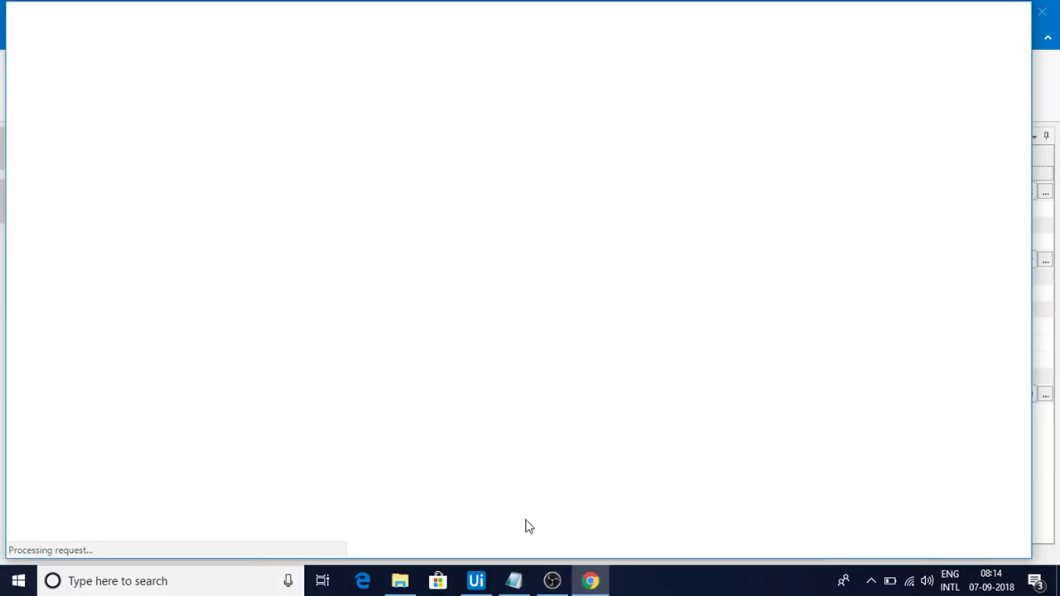
click(481, 580)
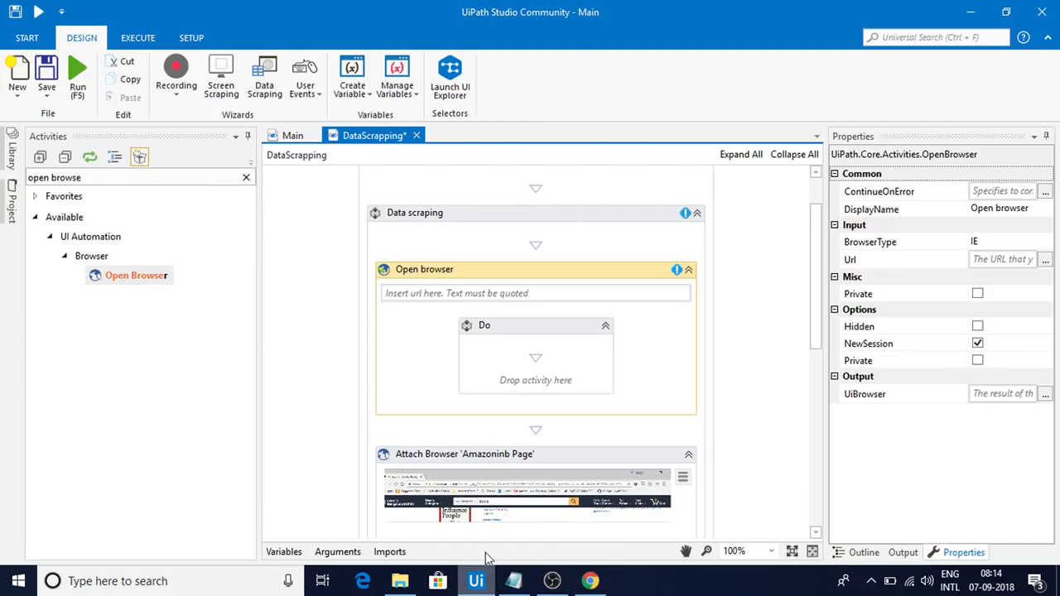
Move the Extract Structured Data activity from Attach Browser into the Do container of Open browser
drag(816, 315, 815, 381)
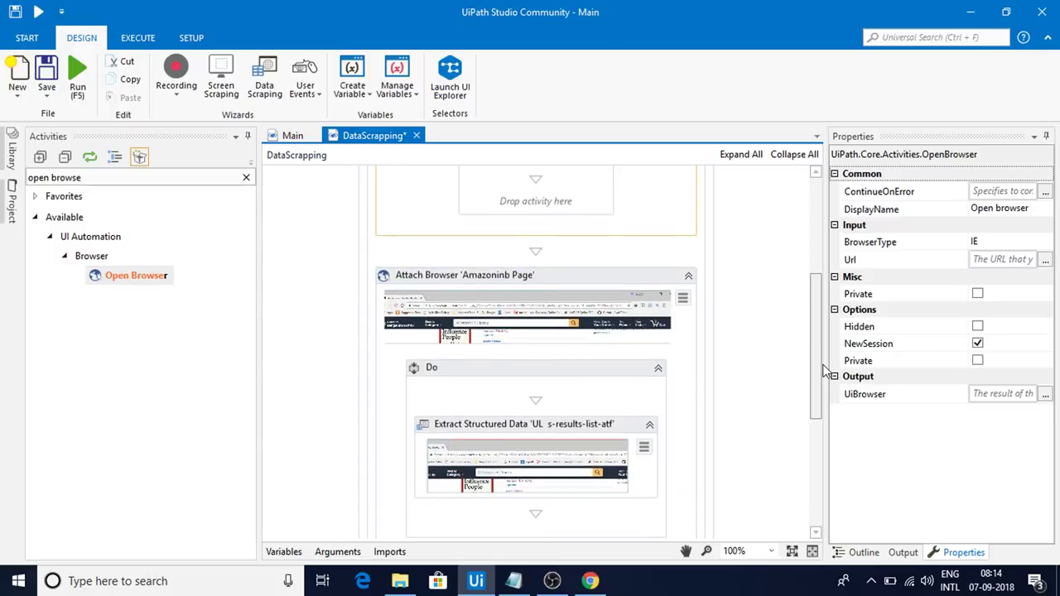
click(649, 424)
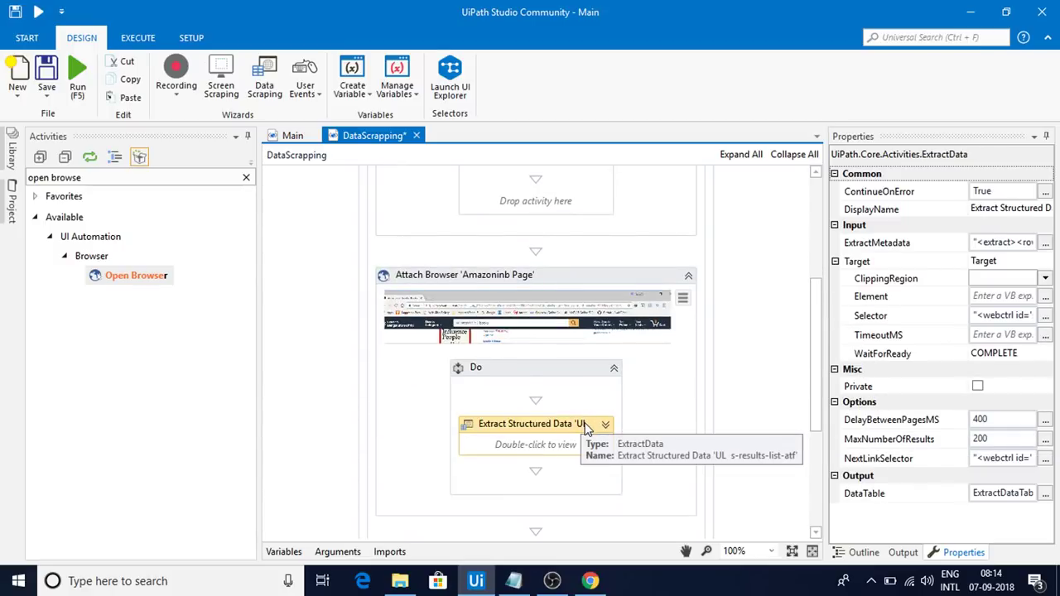
key(Delete)
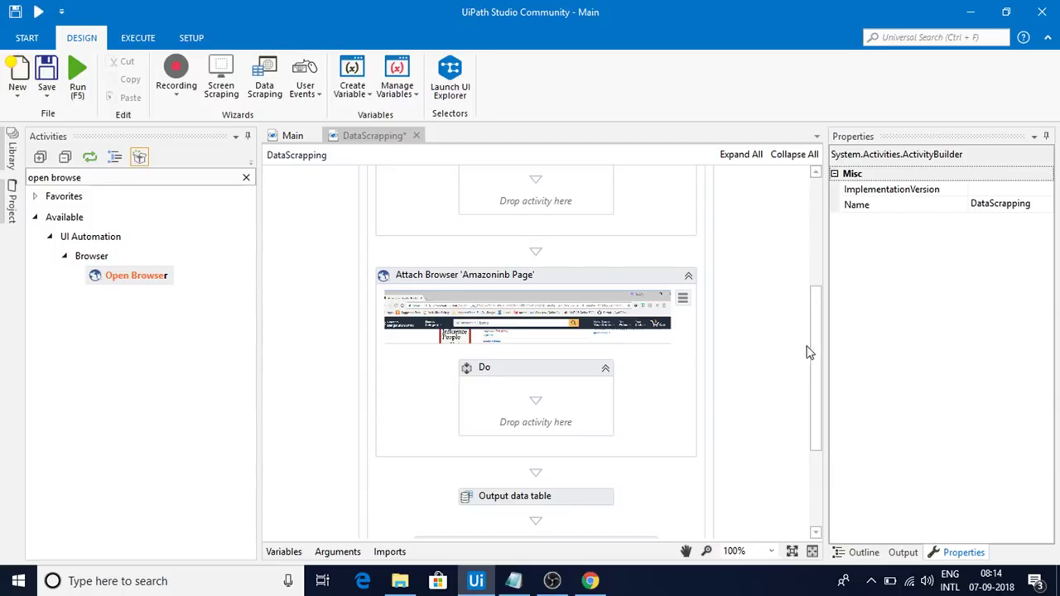
drag(813, 346, 811, 286)
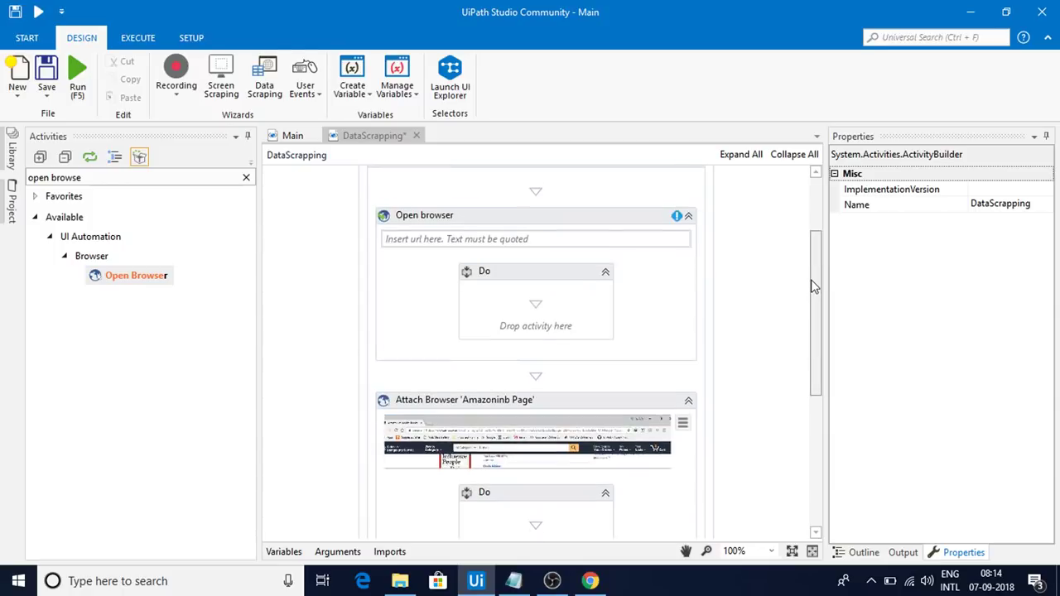
click(497, 327)
key(ctrl+v)
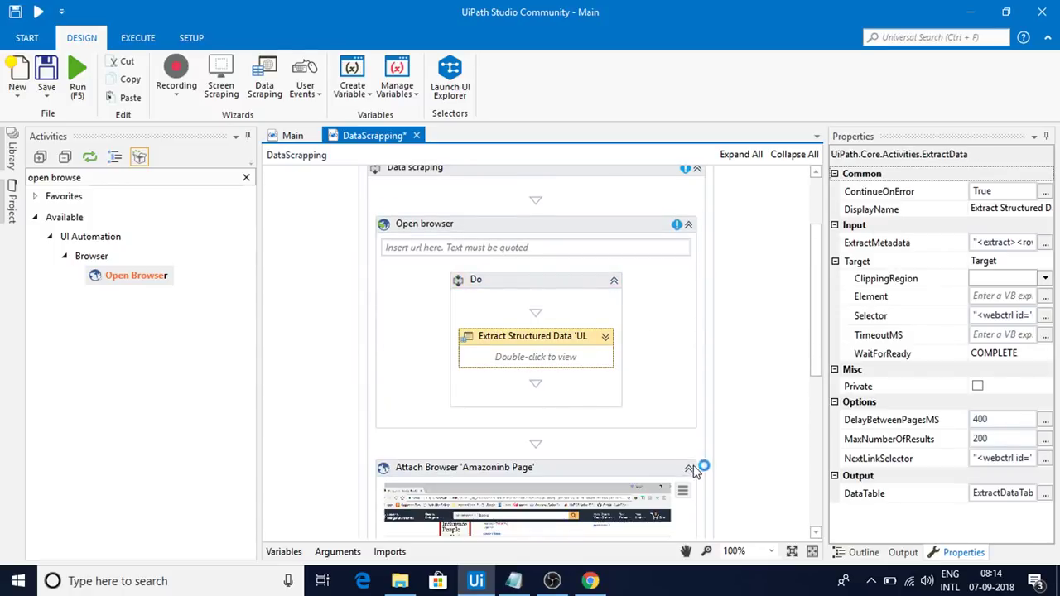
Collapse the emptied Attach Browser activity and delete it from the Data scraping sequence
click(694, 472)
click(687, 361)
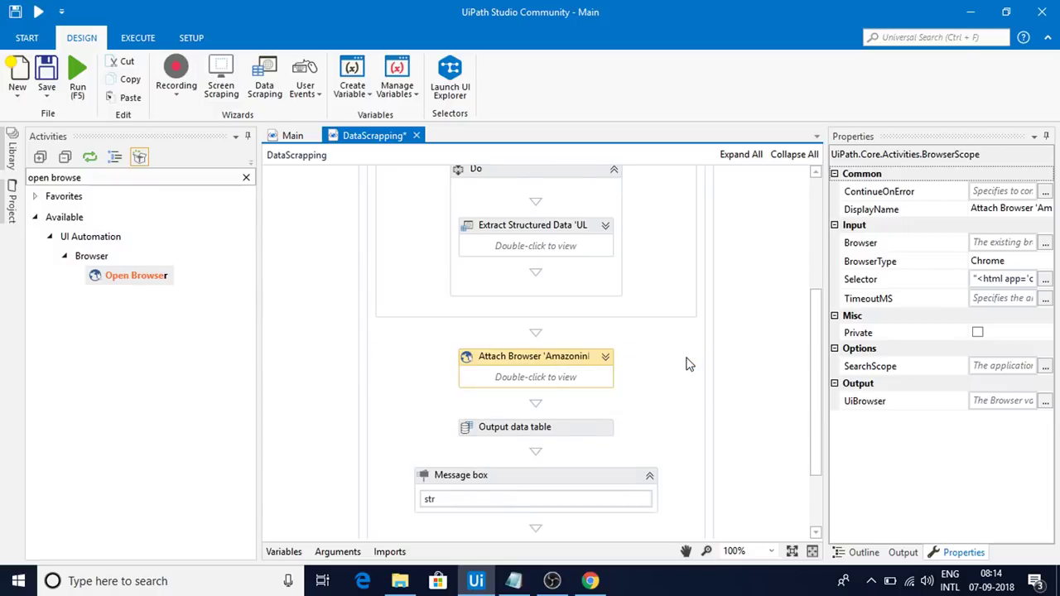
right_click(578, 361)
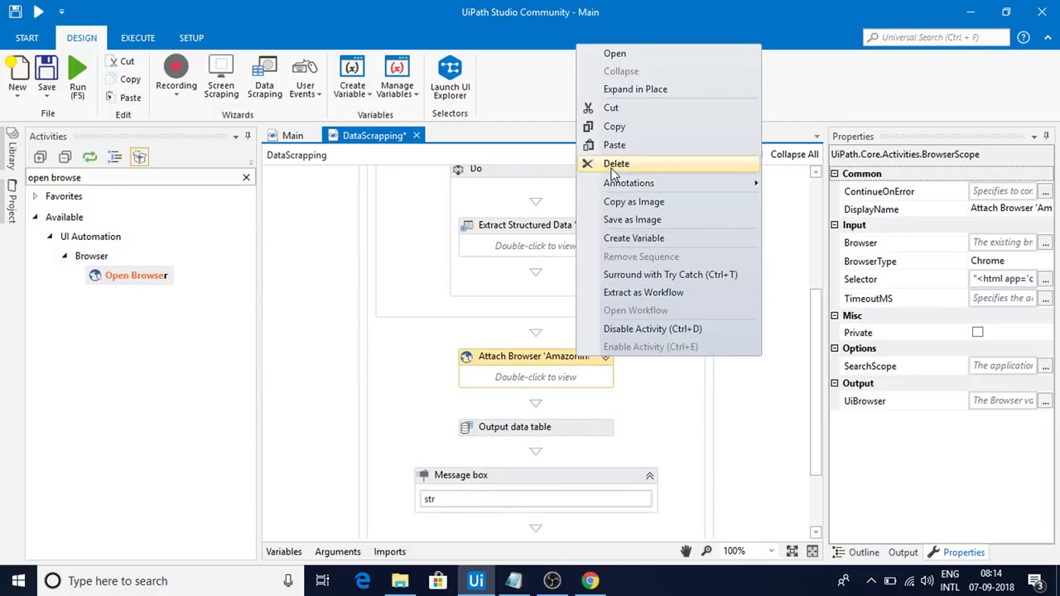
click(615, 164)
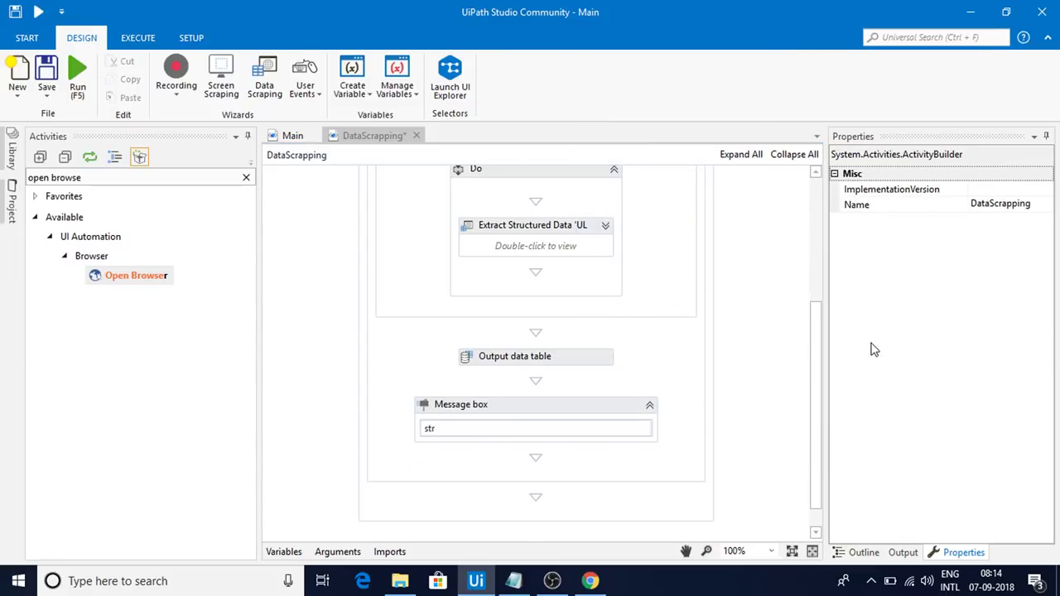
Switch to Google Chrome, go to amazon.in and search the store for "books"
drag(818, 350, 818, 300)
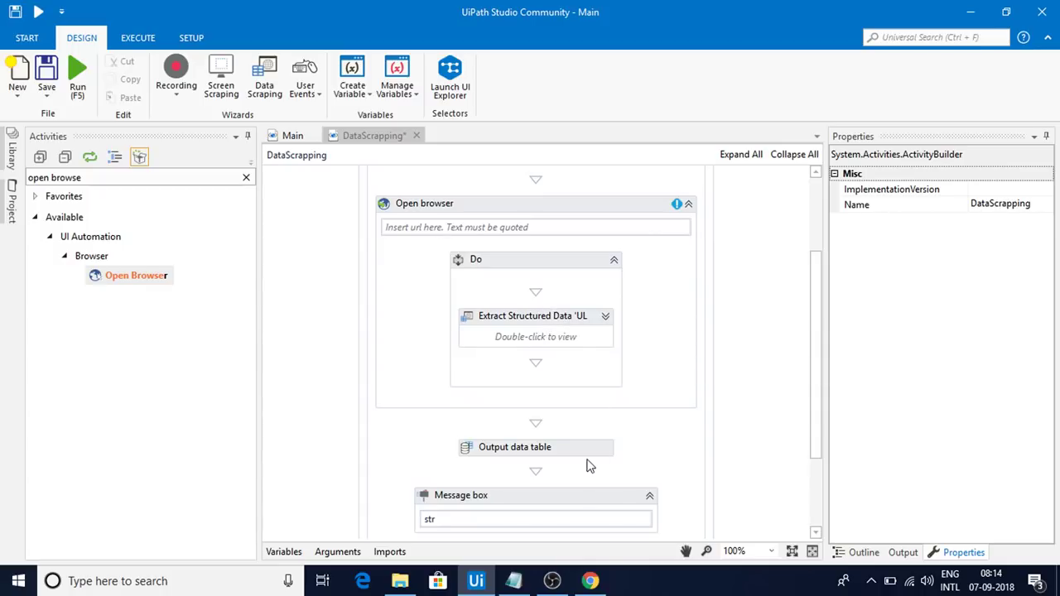
click(565, 322)
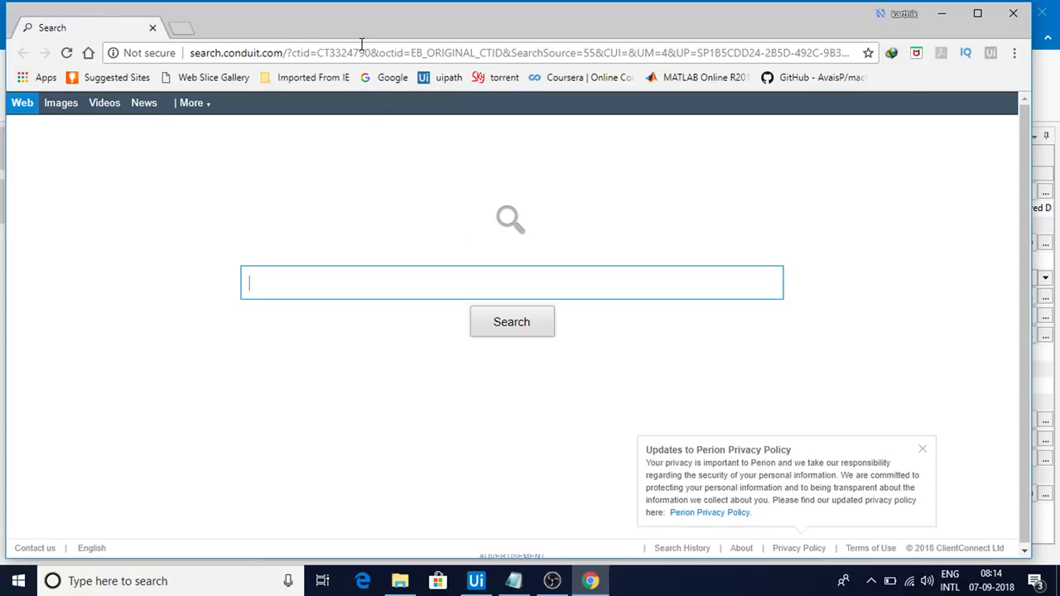
click(362, 50)
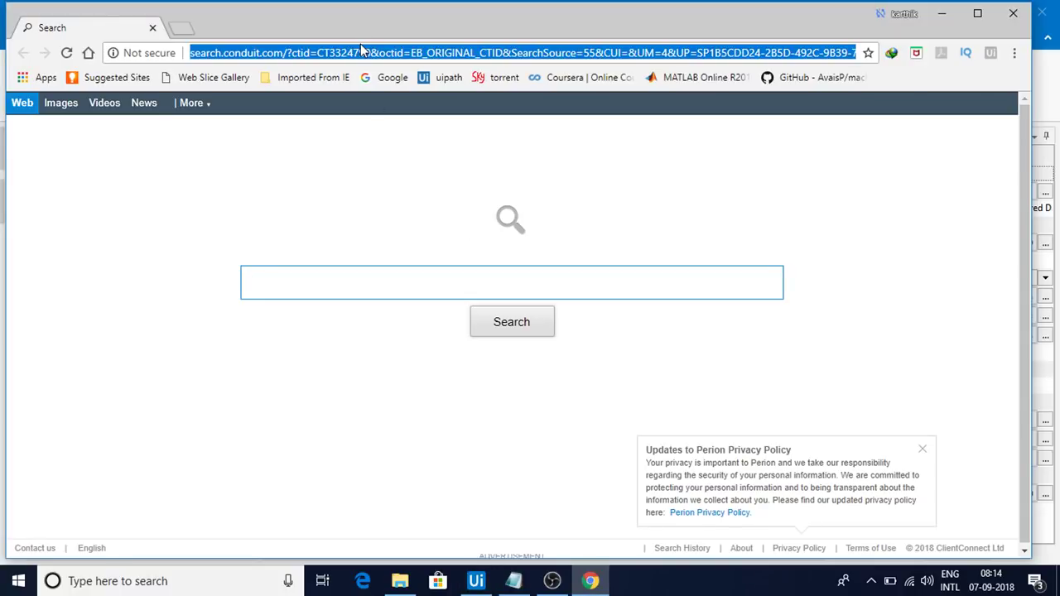
text(amazon.in)
key(Return)
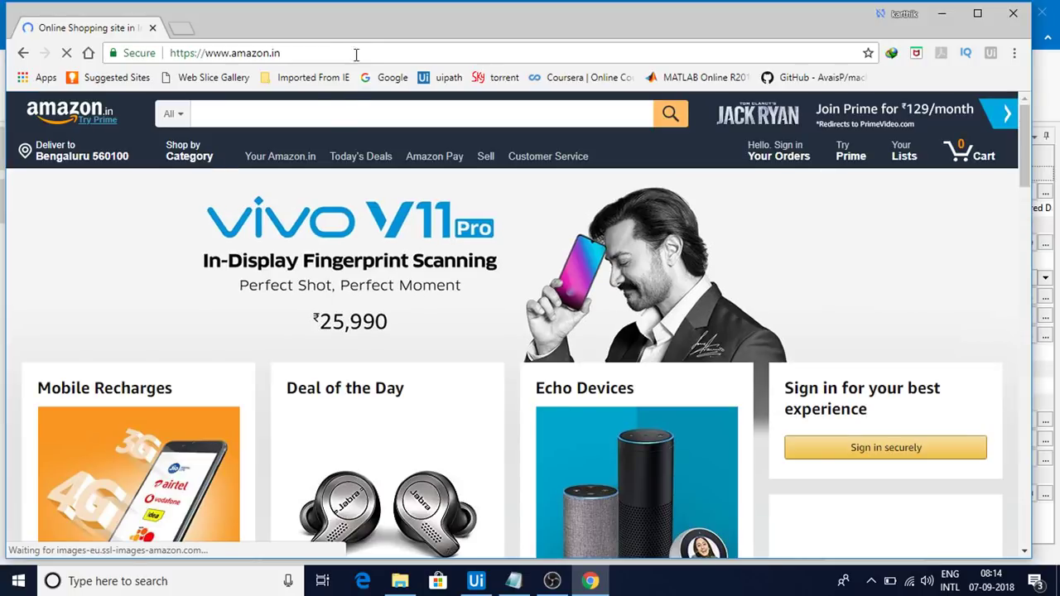
click(345, 108)
text(books)
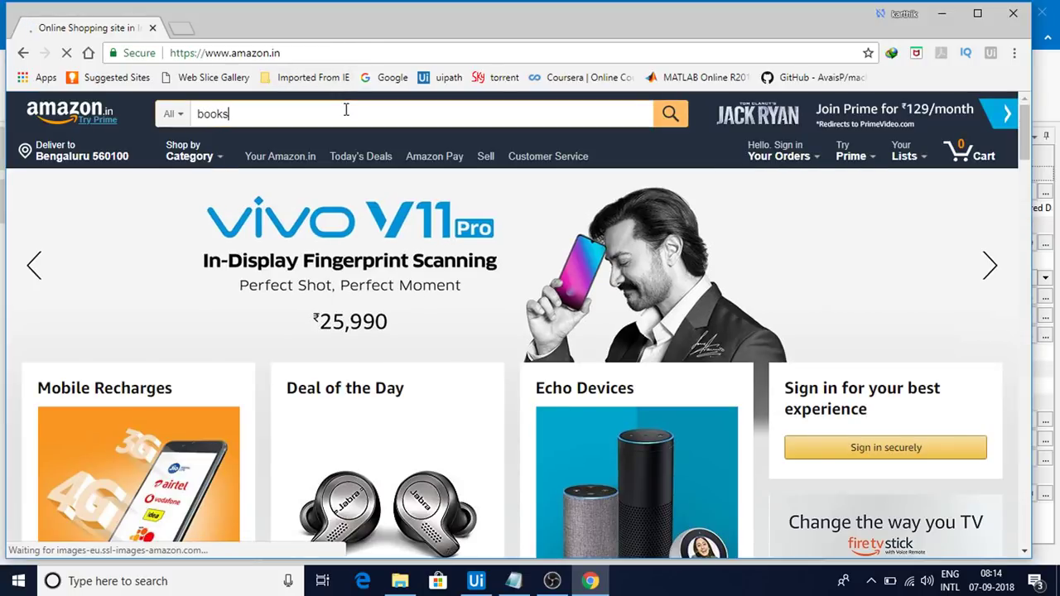
key(Return)
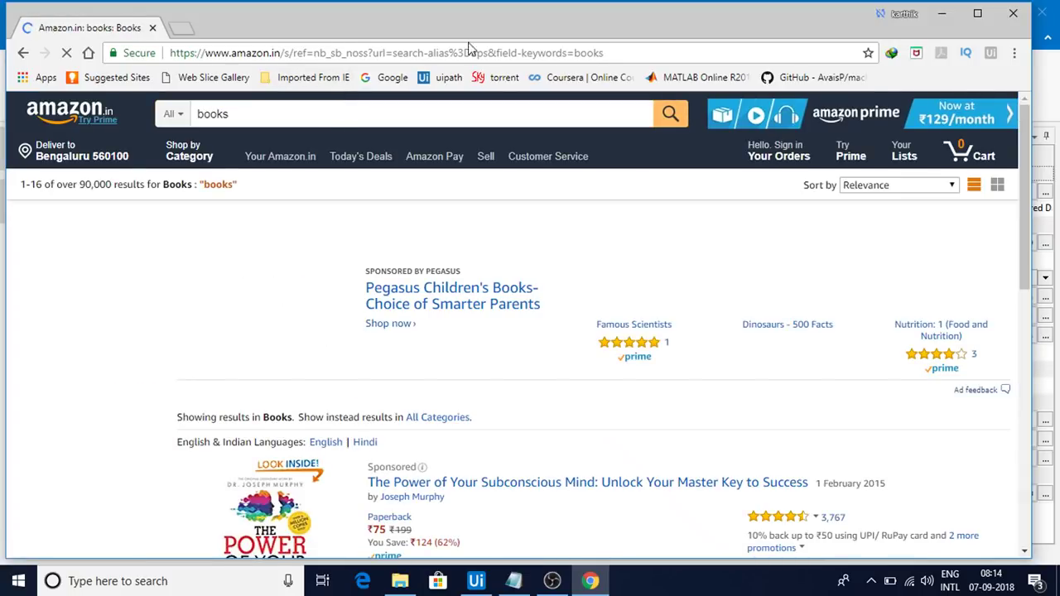
Copy the book results page's address into the URL of Open browser in UiPath Studio as quoted text and set its browser type to Chrome
click(676, 55)
key(ctrl+c)
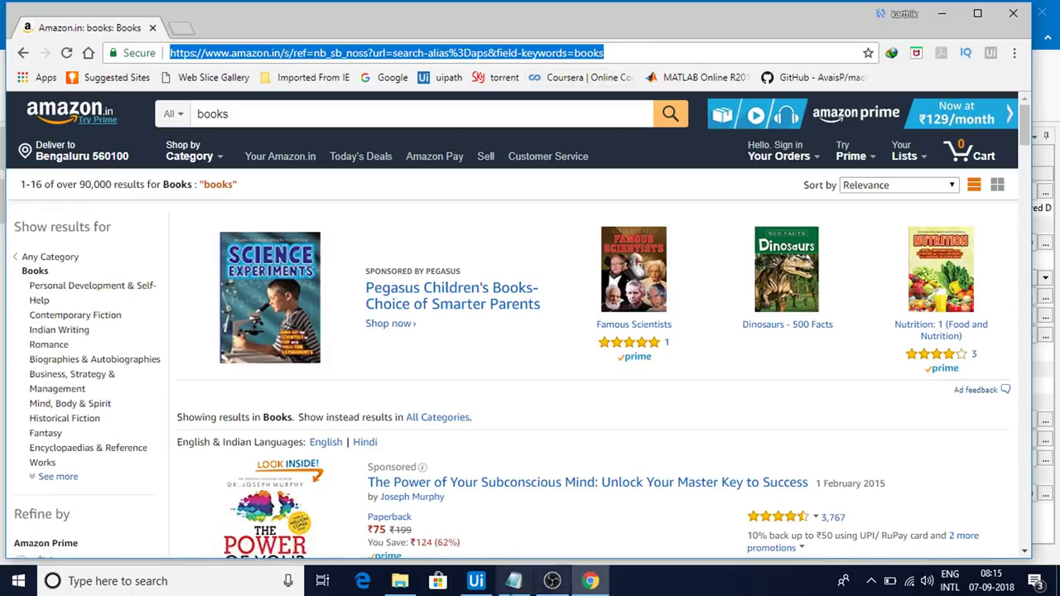
click(475, 580)
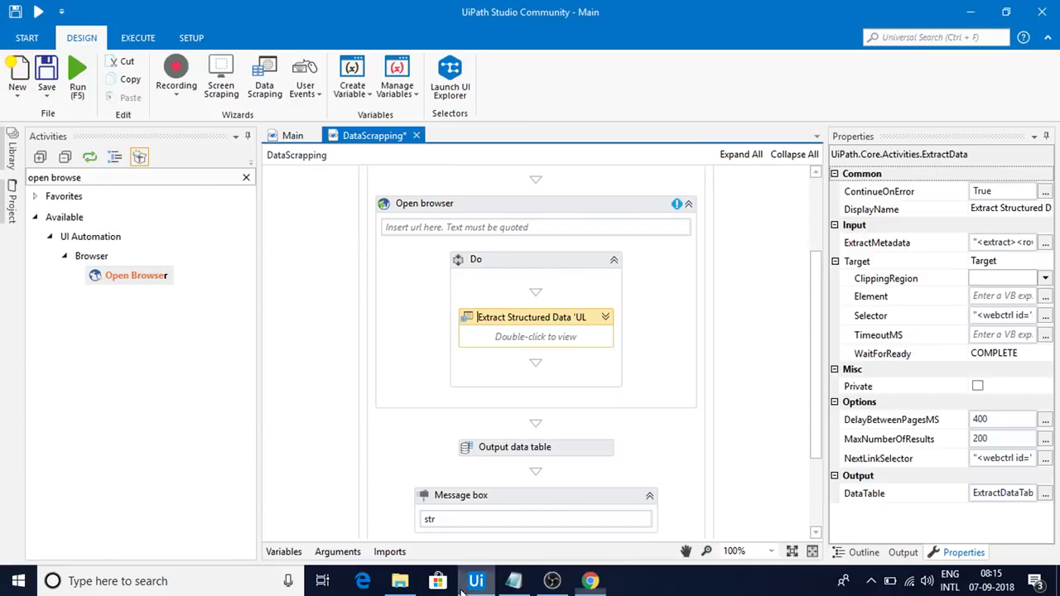
double_click(534, 237)
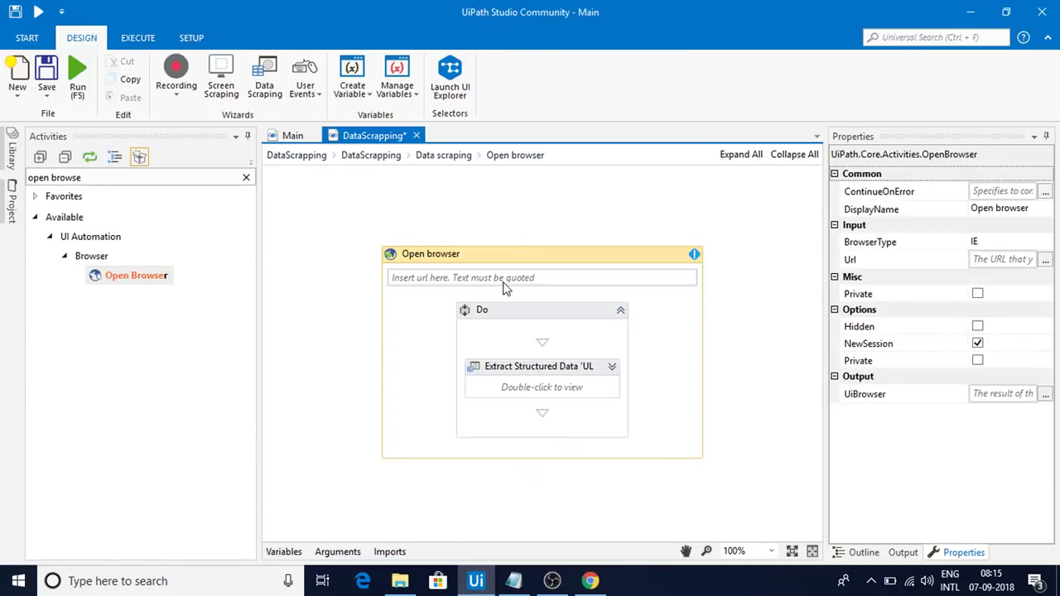
click(504, 280)
key(ctrl+v)
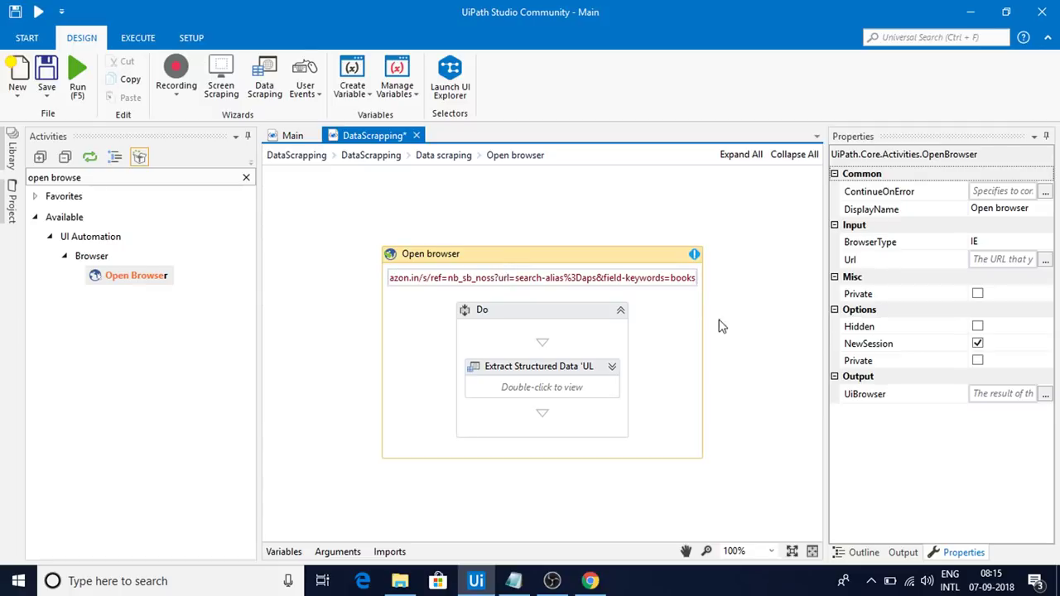
click(1011, 244)
click(1002, 287)
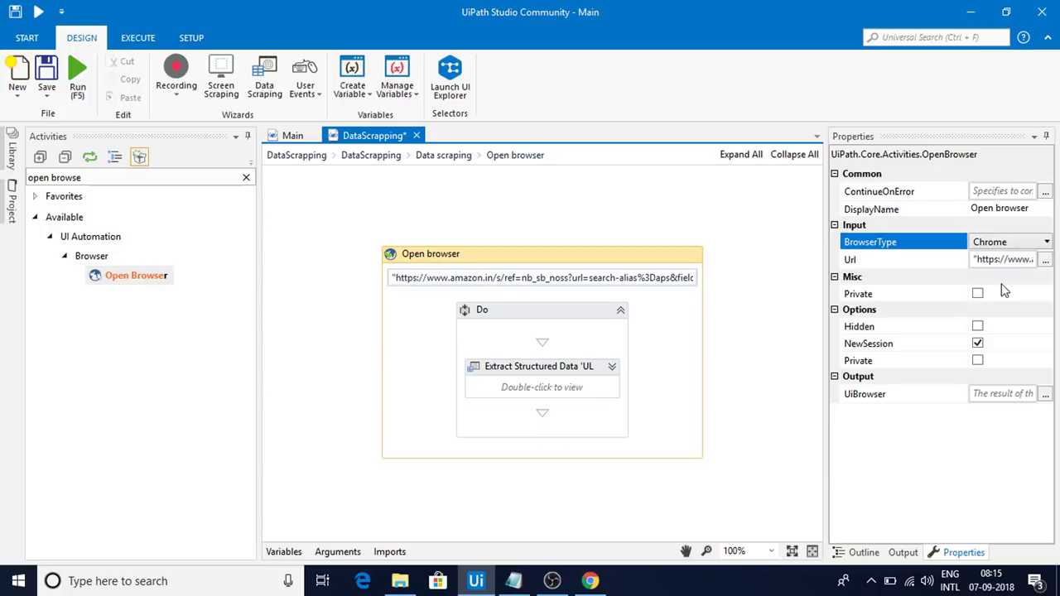
Return to the DataScrapping sequence, run the workflow and dismiss the message box with the extracted book data
click(369, 156)
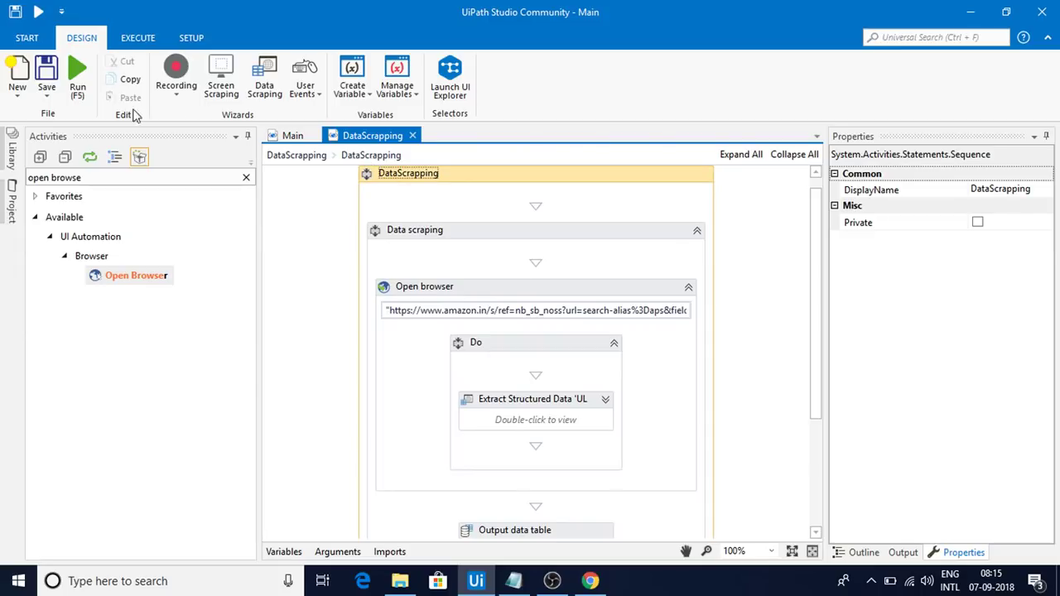
click(76, 73)
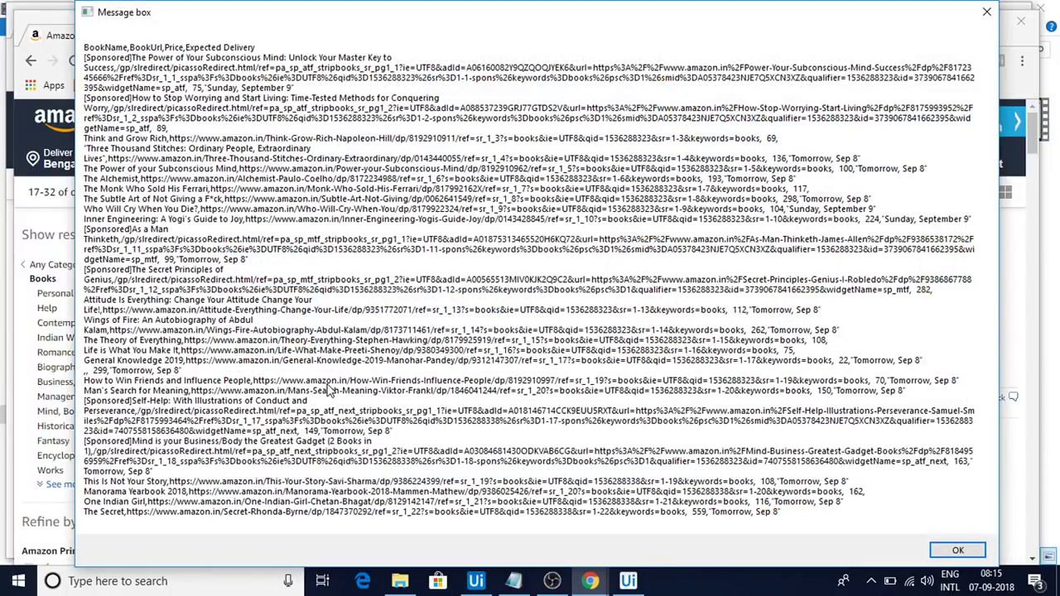
key(Return)
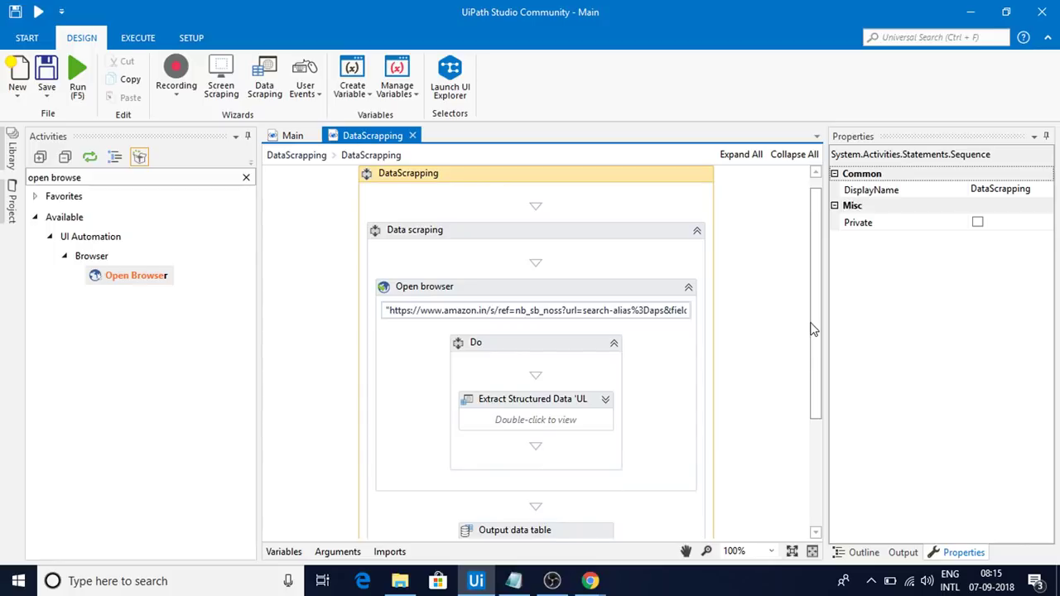
drag(811, 330, 824, 518)
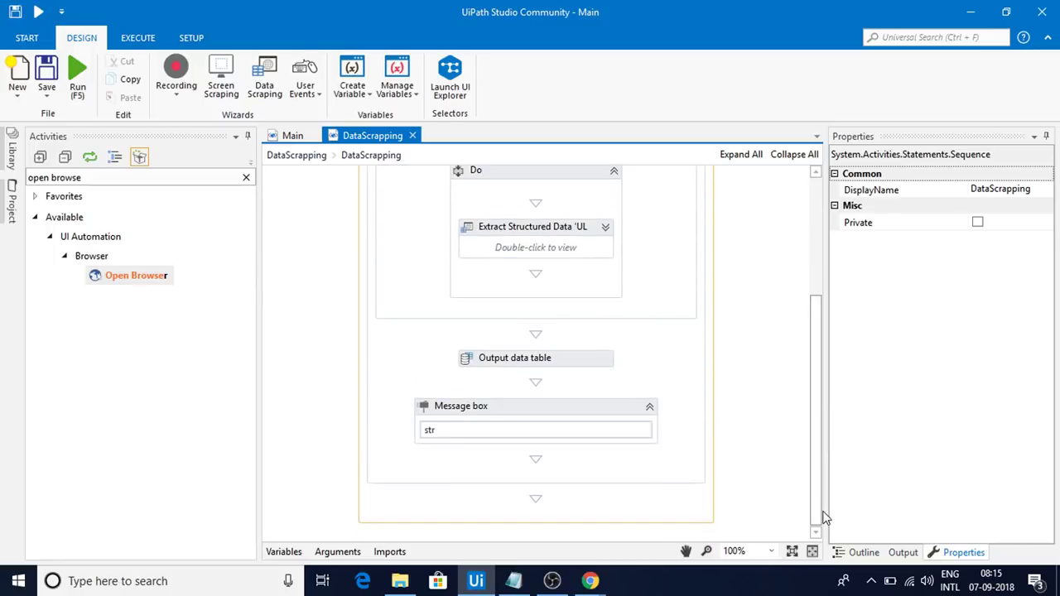
click(870, 581)
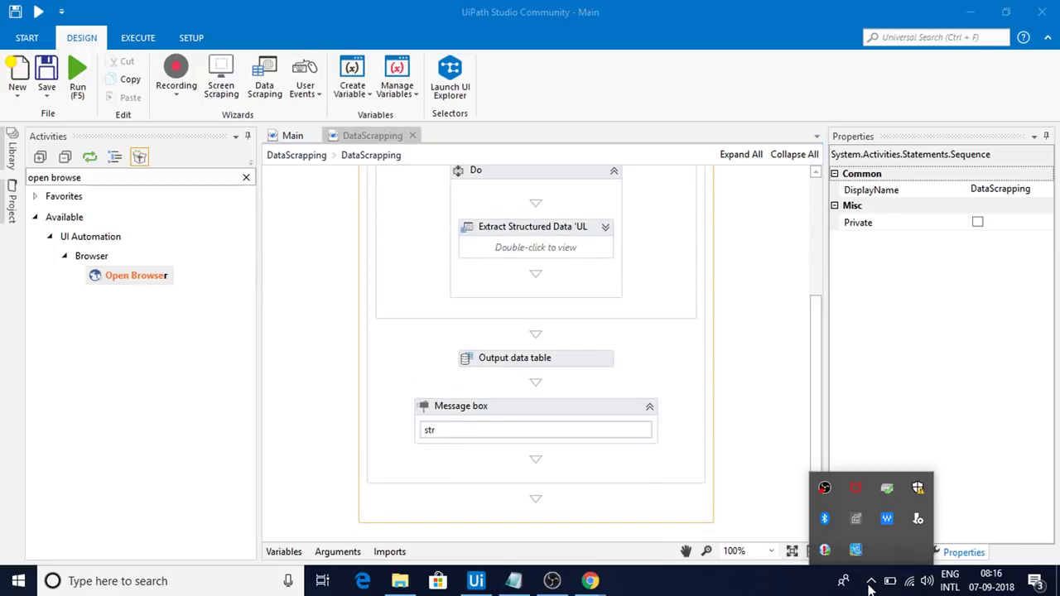
right_click(821, 496)
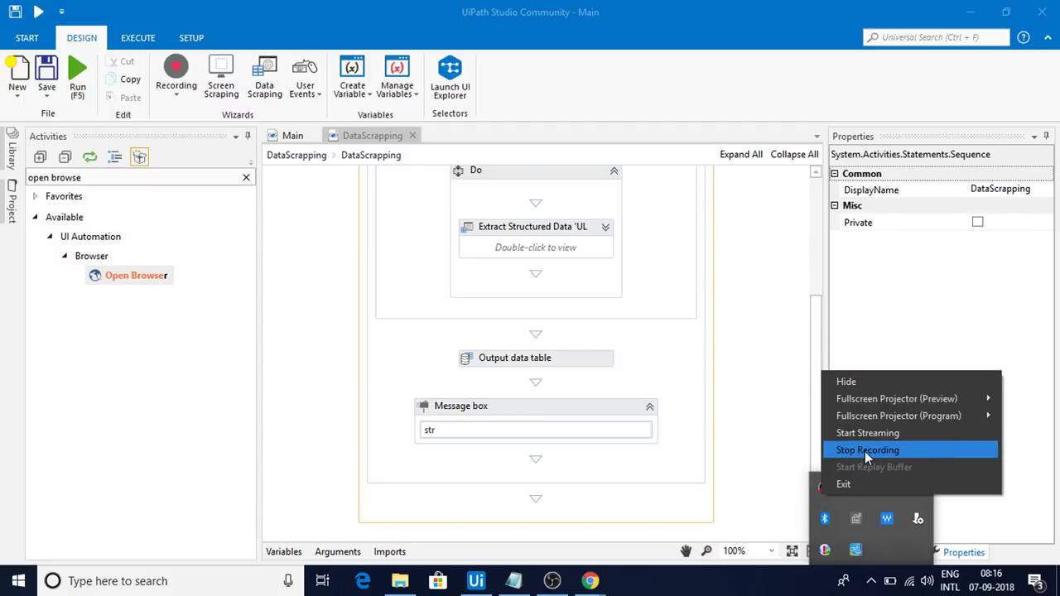